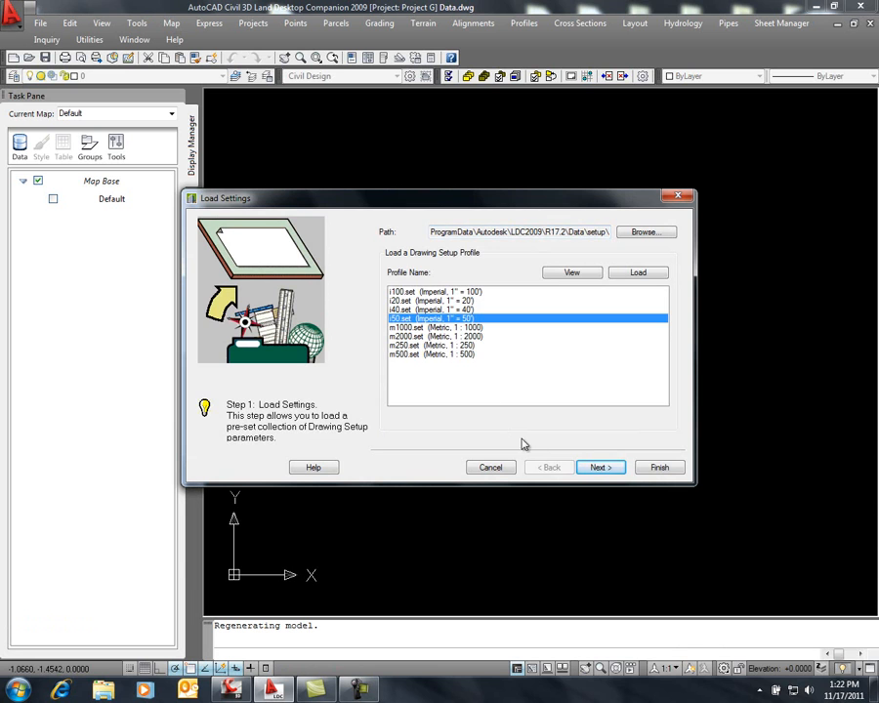
Finish the drawing setup with the i50.set imperial profile and create the point database with a description field size of 32
{"action": "left_click", "coordinate": [608, 467]}
{"action": "left_click", "coordinate": [642, 470]}
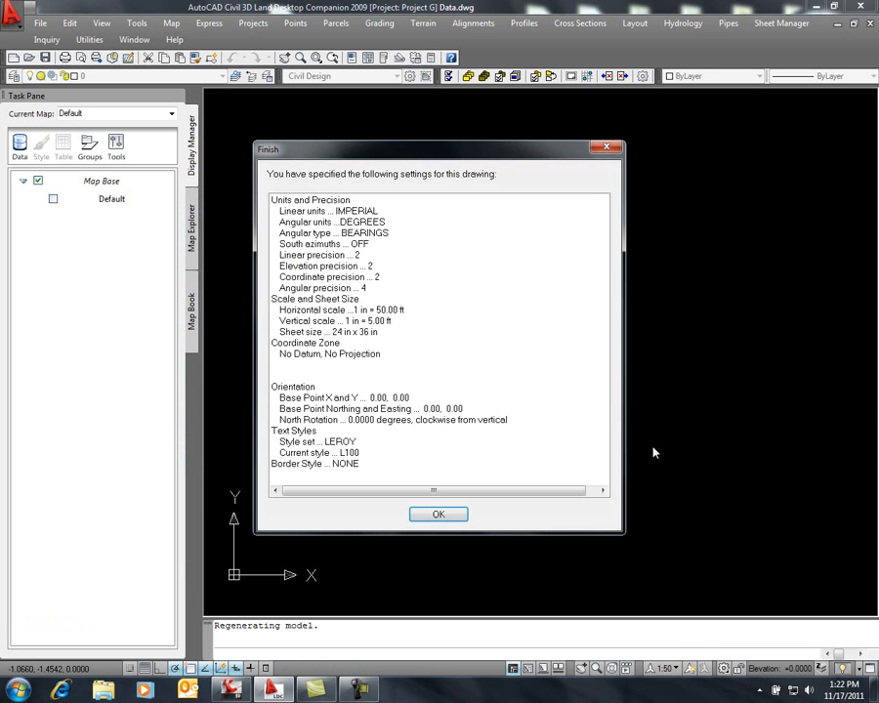
{"action": "left_click", "coordinate": [438, 514]}
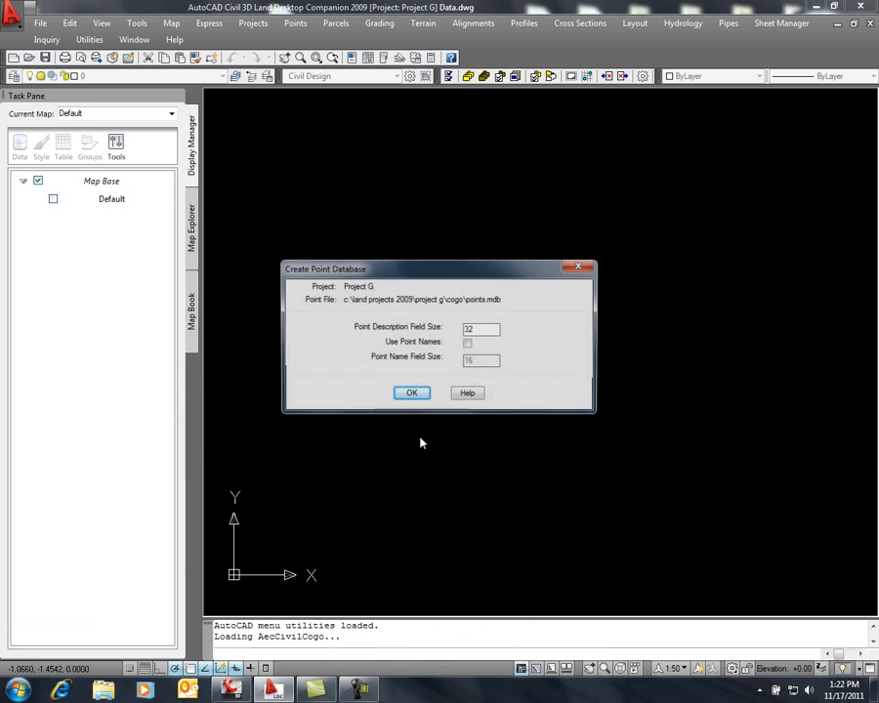
{"action": "left_click", "coordinate": [408, 393]}
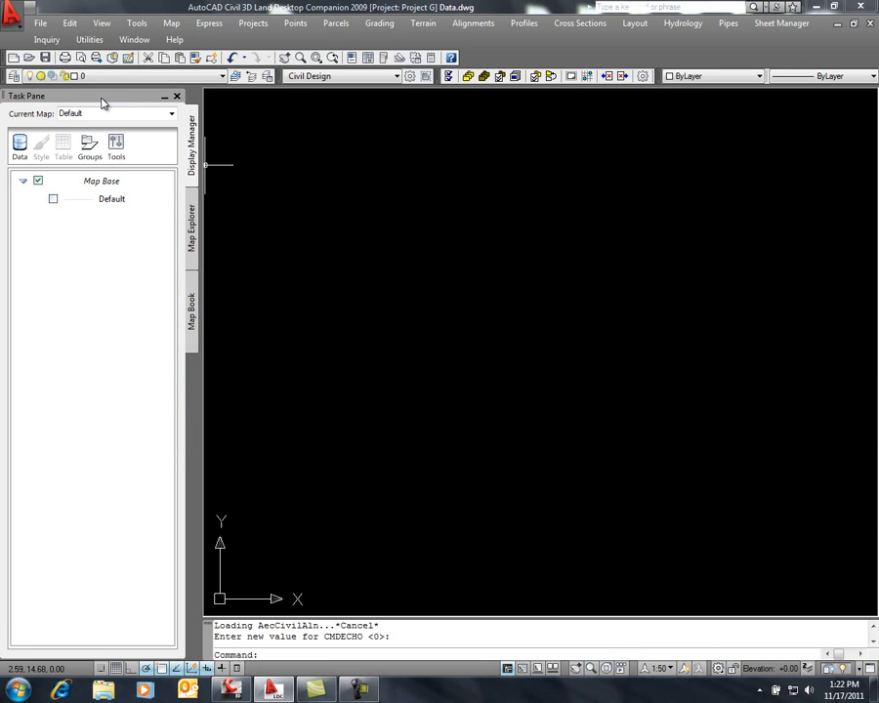
Close the Task Pane and bring it back by running the mapwspace command with the On option
{"action": "left_click", "coordinate": [177, 97]}
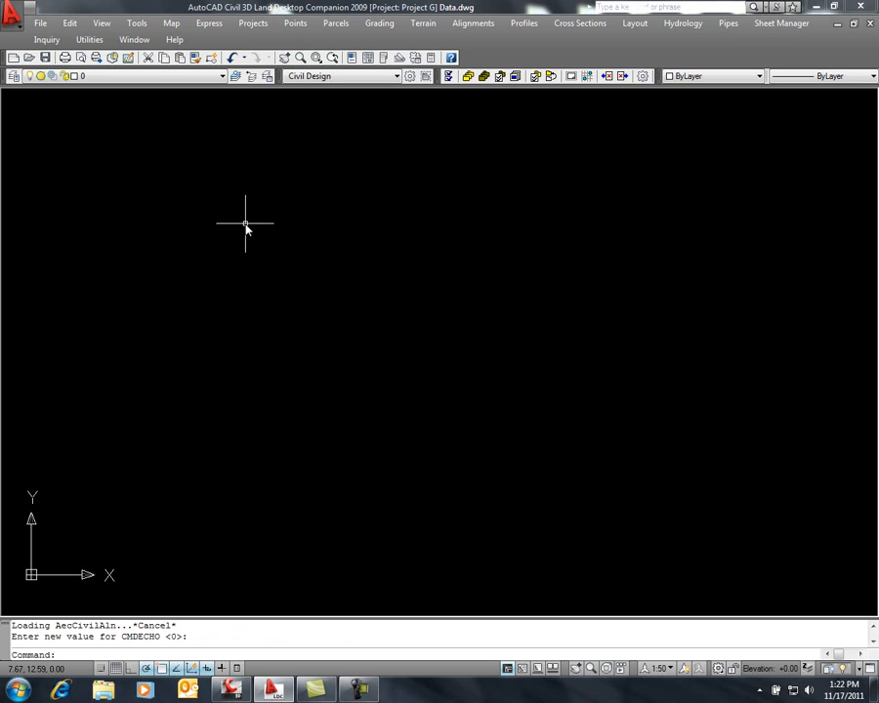
{"action": "type", "text": "mapwspace"}
{"action": "key", "text": "Return"}
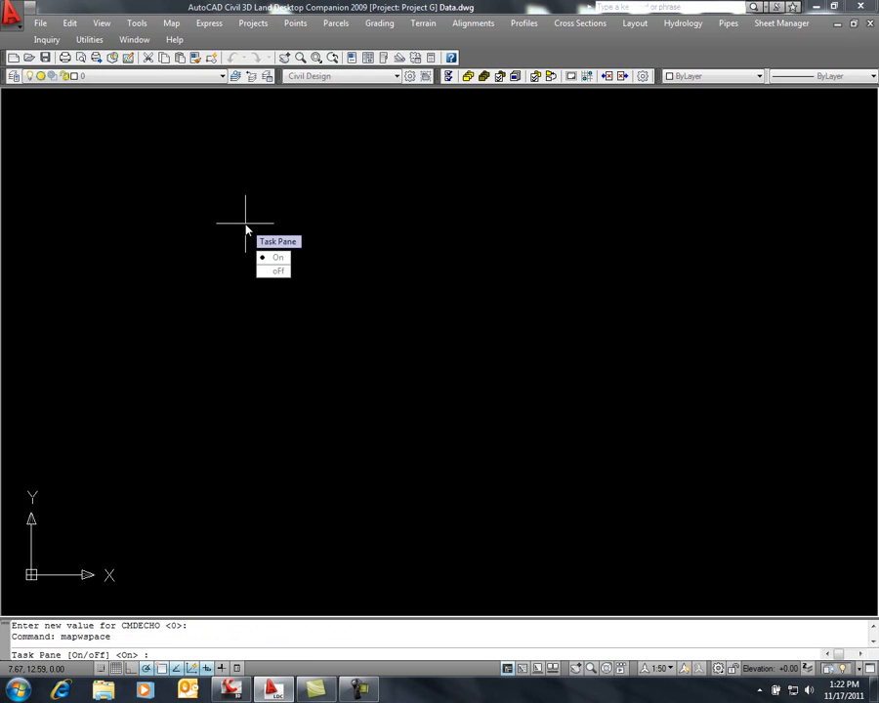
{"action": "type", "text": "o"}
{"action": "key", "text": "Return"}
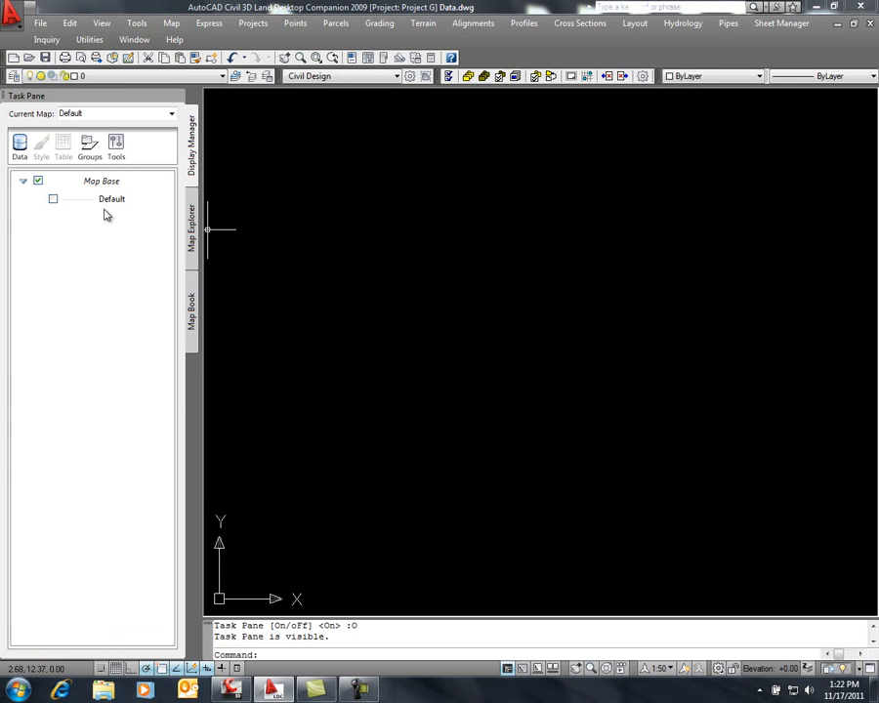
{"action": "left_click", "coordinate": [171, 23]}
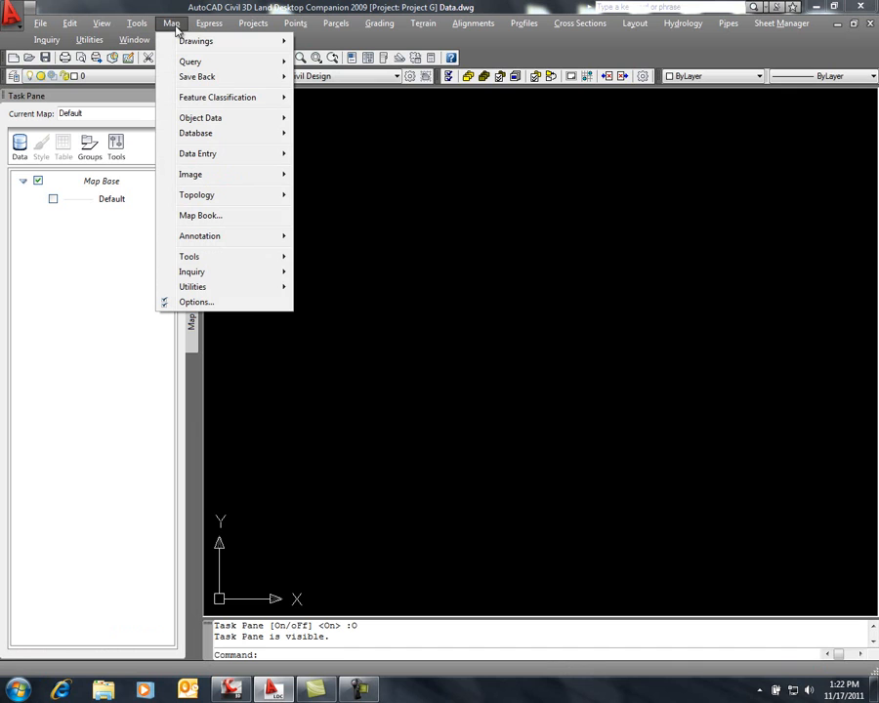
{"action": "mouse_move", "coordinate": [224, 293]}
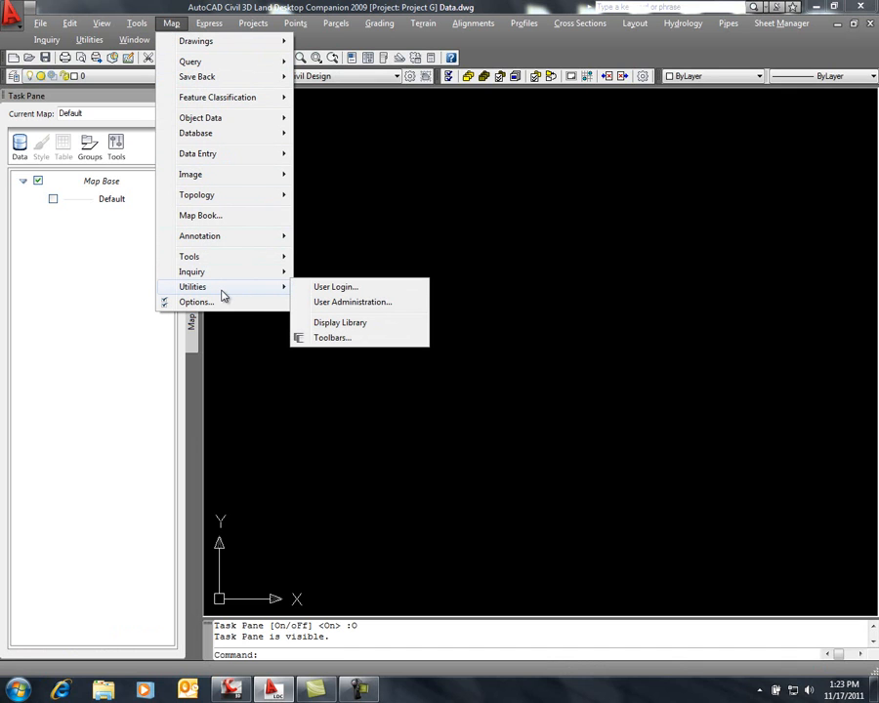
{"action": "mouse_move", "coordinate": [225, 235]}
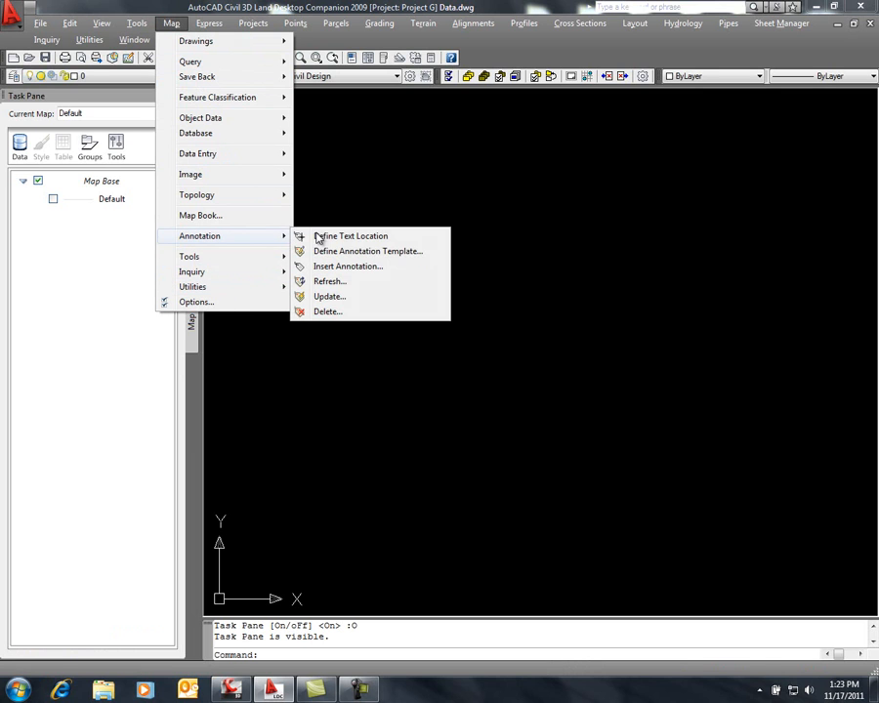
{"action": "left_click", "coordinate": [368, 203]}
{"action": "left_click", "coordinate": [358, 203]}
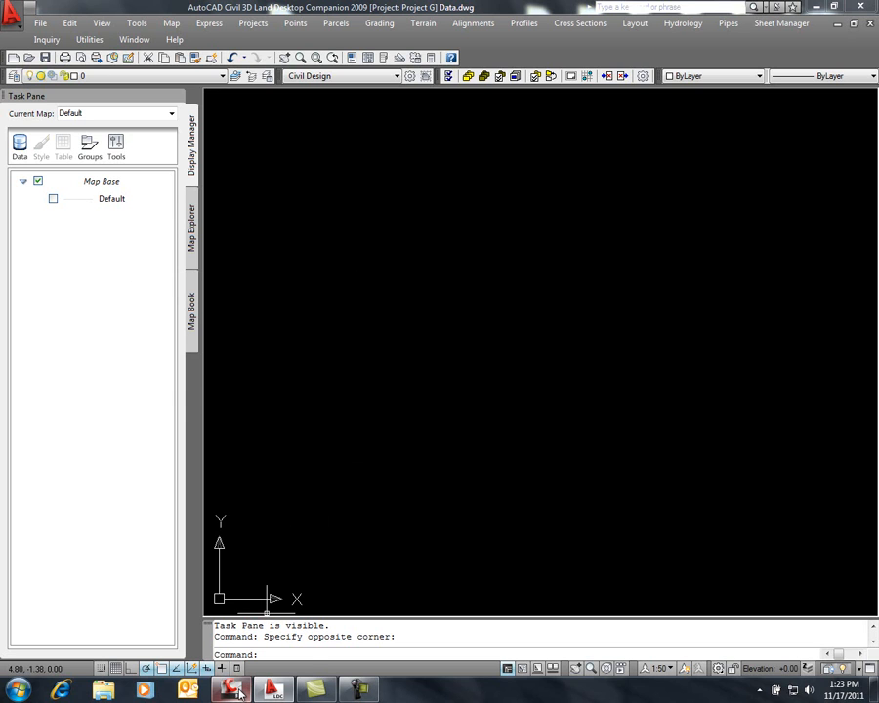
Switch to AutoCAD Civil 3D 2012 and start creating a surface from GIS data
{"action": "mouse_move", "coordinate": [237, 690]}
{"action": "left_click", "coordinate": [230, 611]}
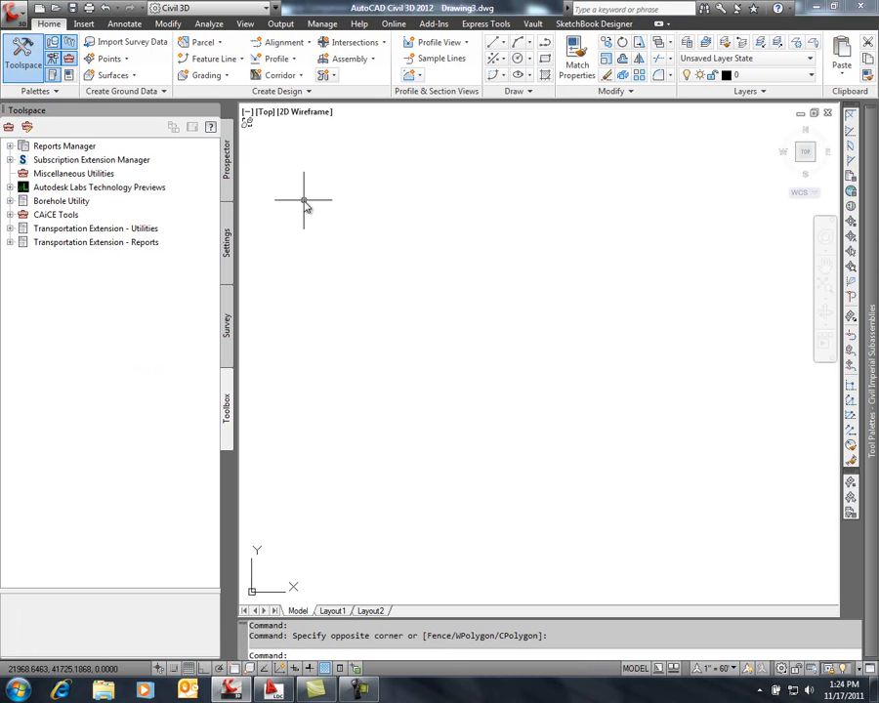
{"action": "left_click", "coordinate": [163, 91]}
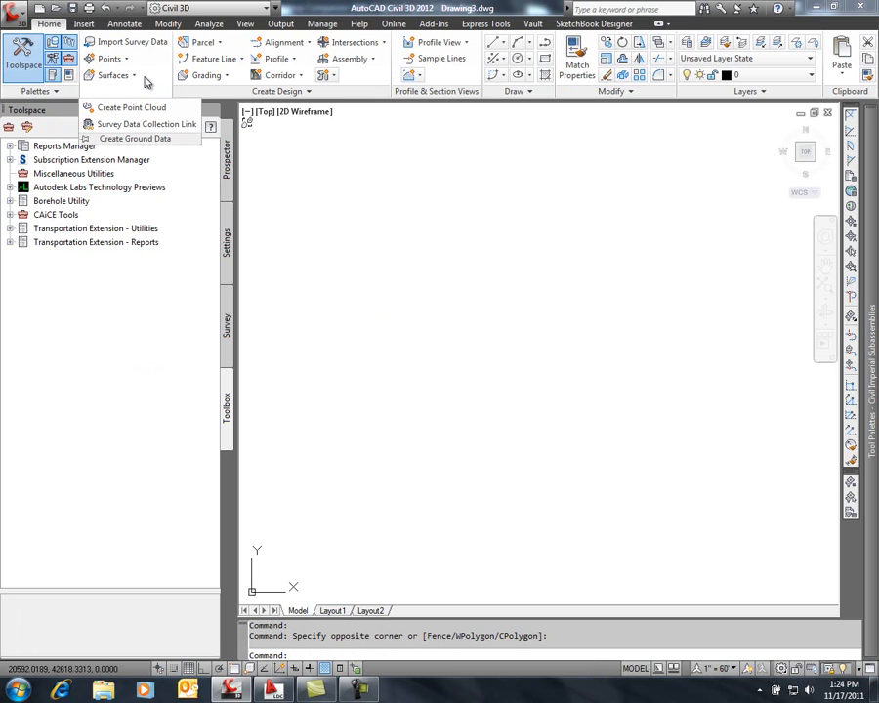
{"action": "left_click", "coordinate": [136, 76]}
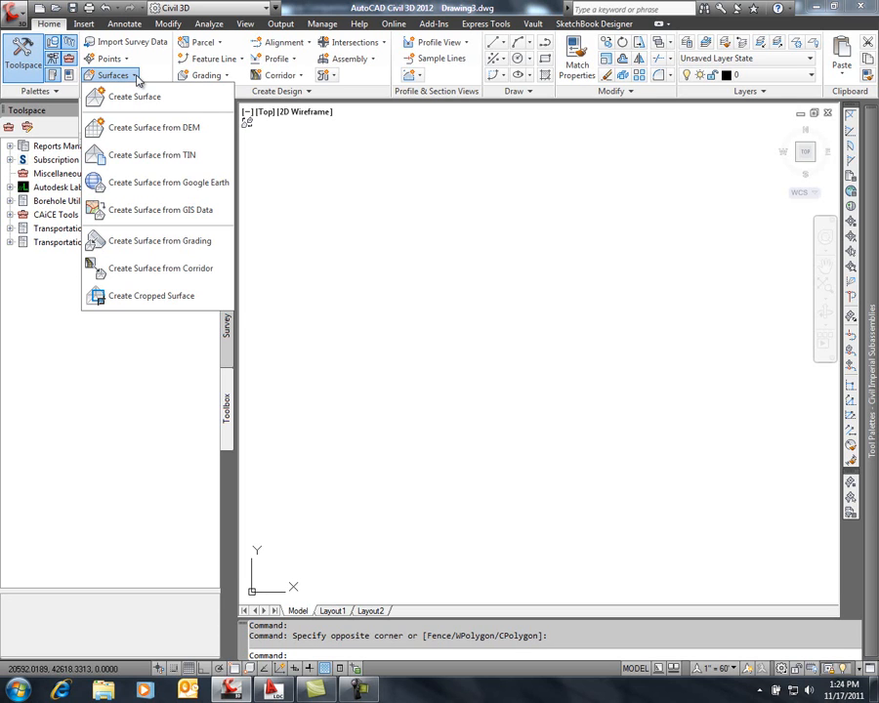
{"action": "left_click", "coordinate": [189, 214]}
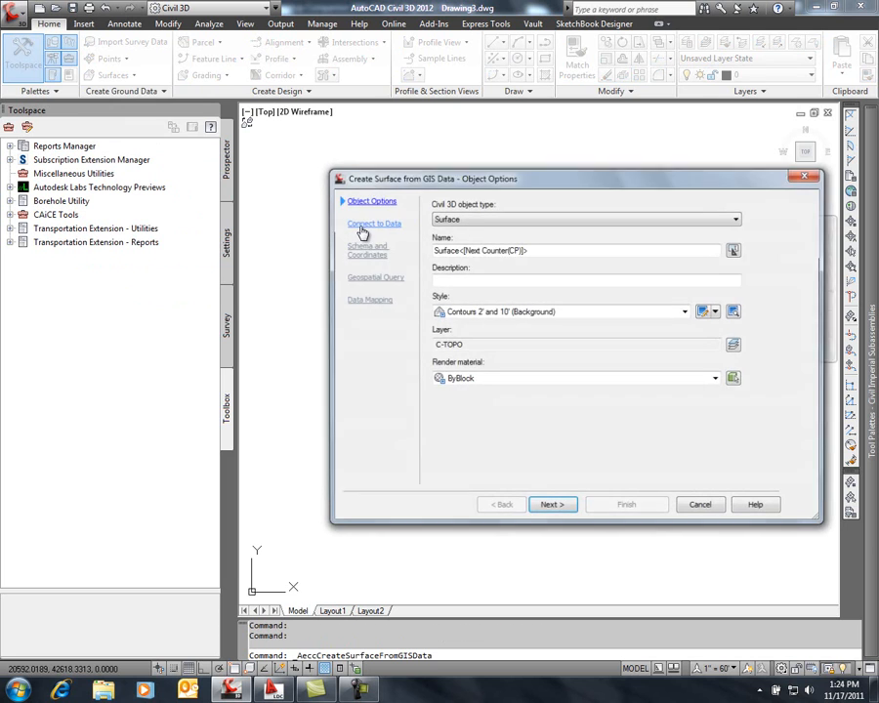
{"action": "left_click_drag", "start_coordinate": [525, 177], "coordinate": [402, 126]}
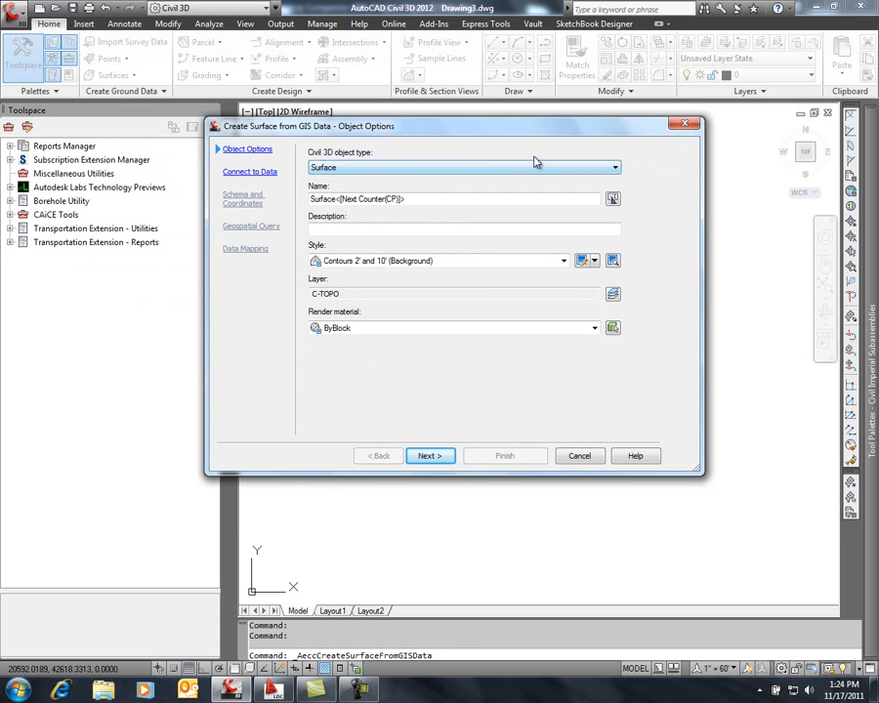
Name the new surface EG, apply the Contours 1' and 5' (Background) style and continue to the data connection
{"action": "left_click", "coordinate": [616, 168]}
{"action": "left_click", "coordinate": [615, 169]}
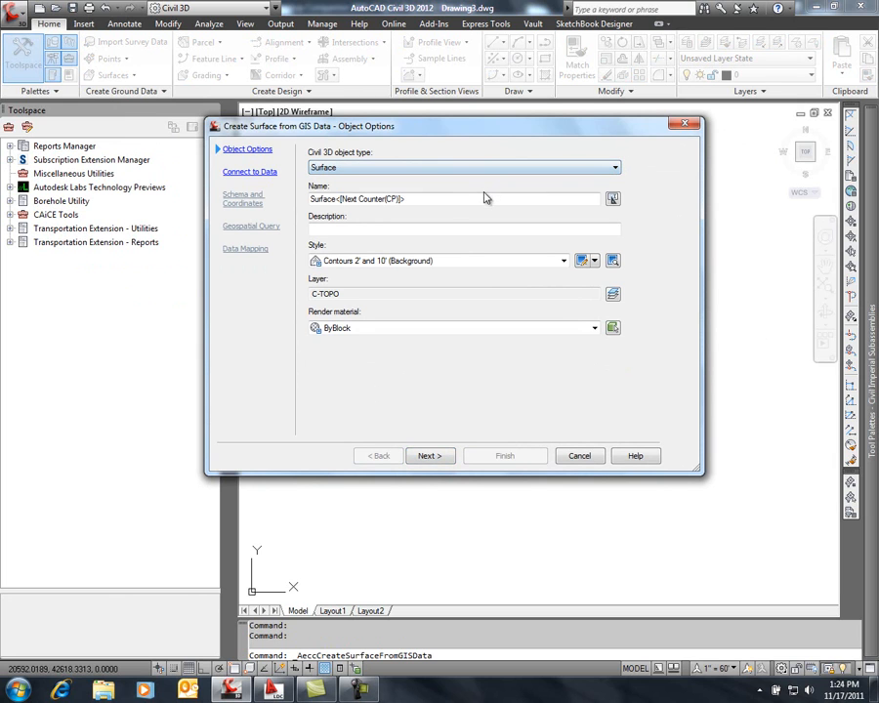
{"action": "left_click_drag", "start_coordinate": [436, 200], "coordinate": [308, 214]}
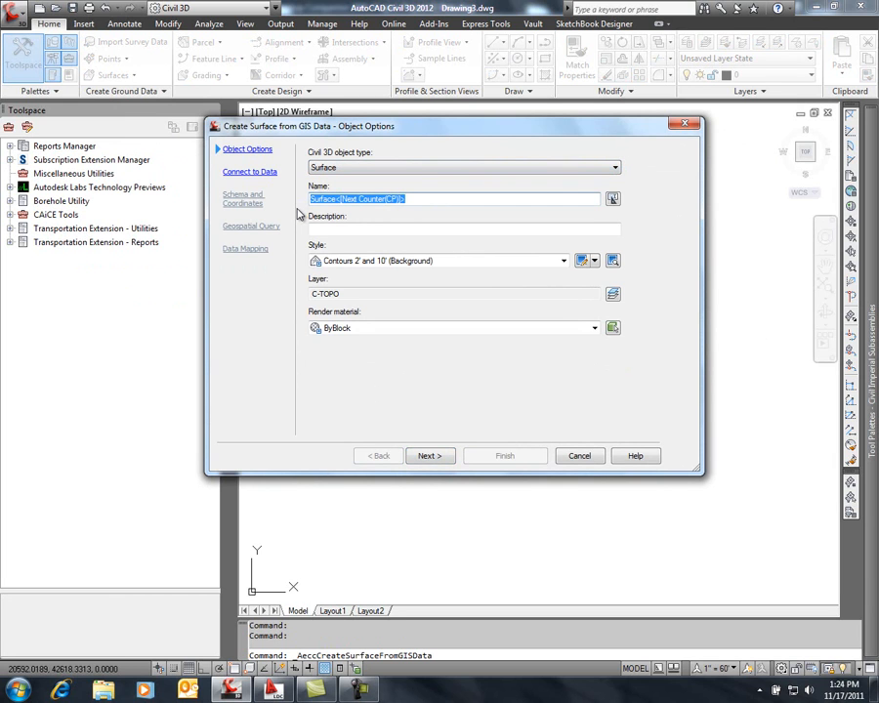
{"action": "type", "text": "EG"}
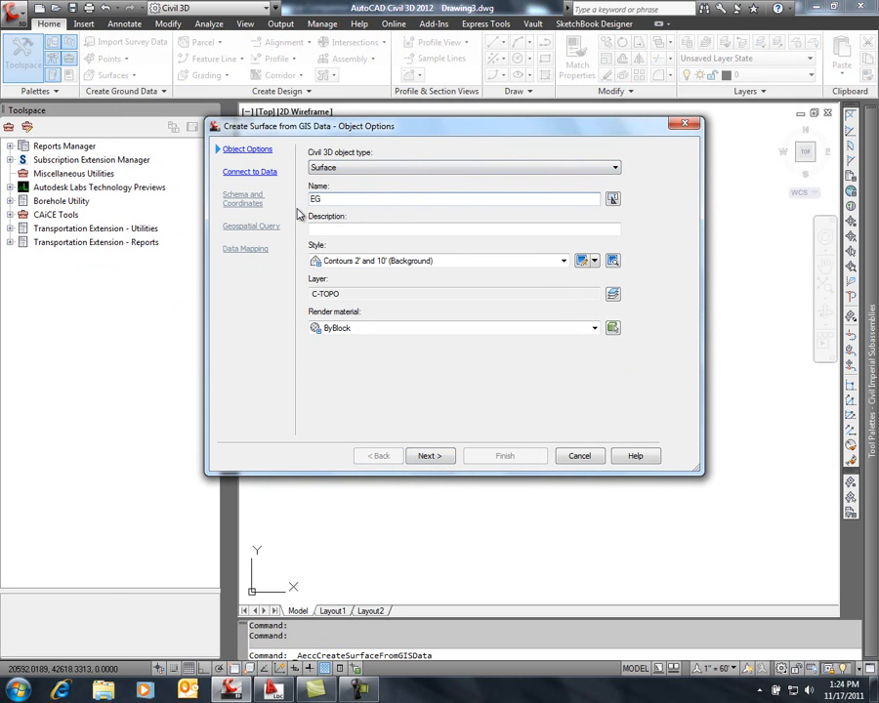
{"action": "left_click", "coordinate": [564, 261]}
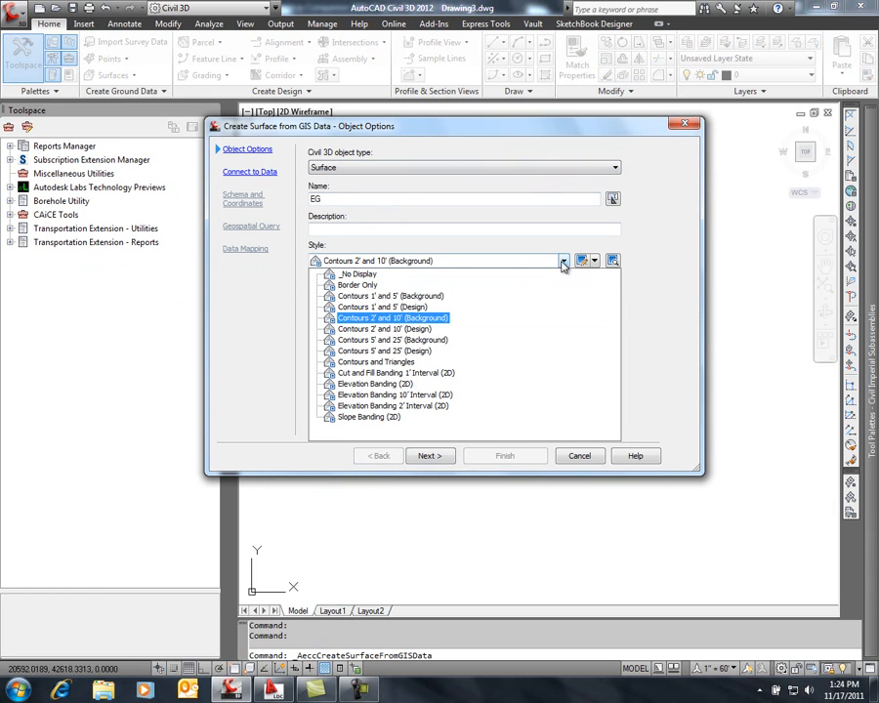
{"action": "left_click", "coordinate": [430, 297]}
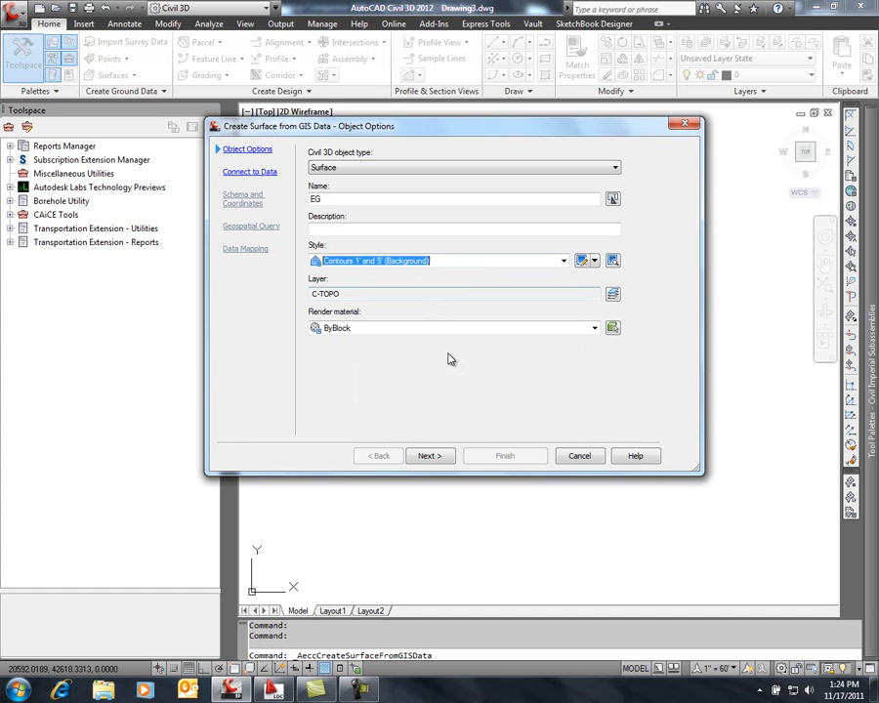
{"action": "left_click", "coordinate": [428, 456]}
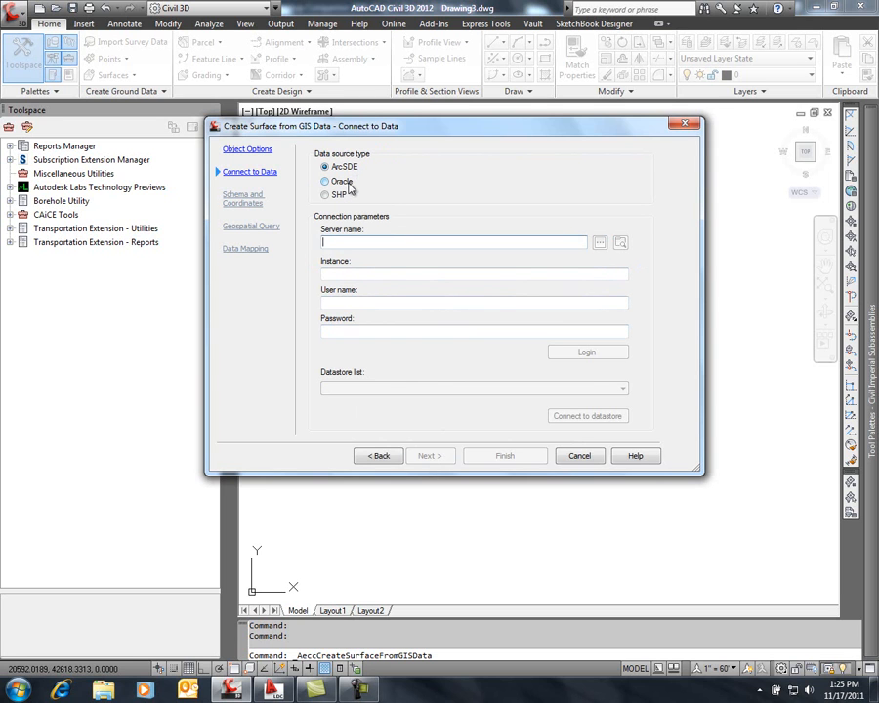
Connect to a SHP data source using Existing Ground.shp from the Geospatial Files\Surface folder on the desktop
{"action": "left_click", "coordinate": [328, 195]}
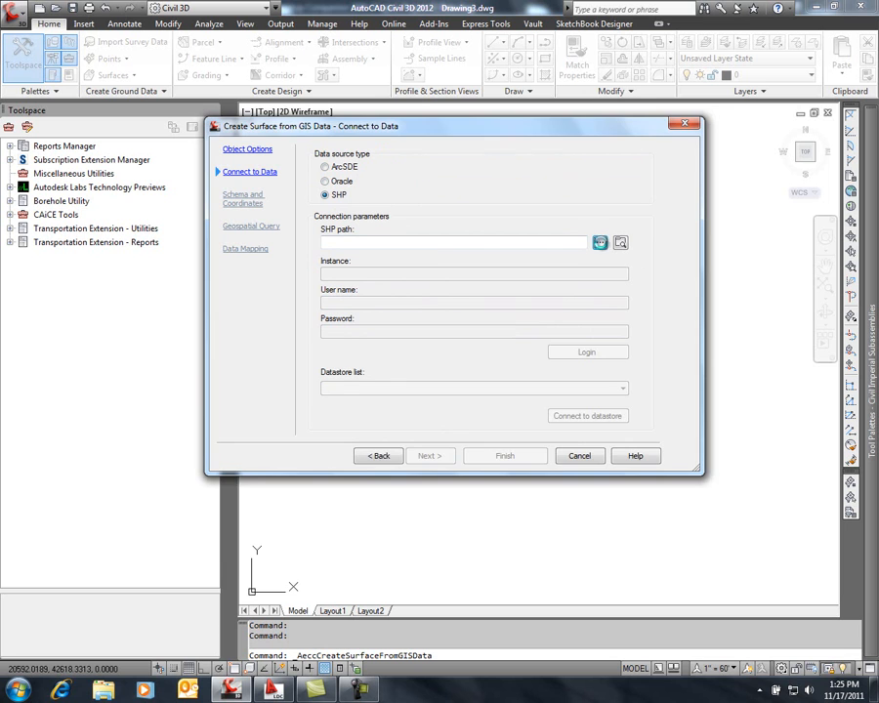
{"action": "left_click", "coordinate": [600, 243]}
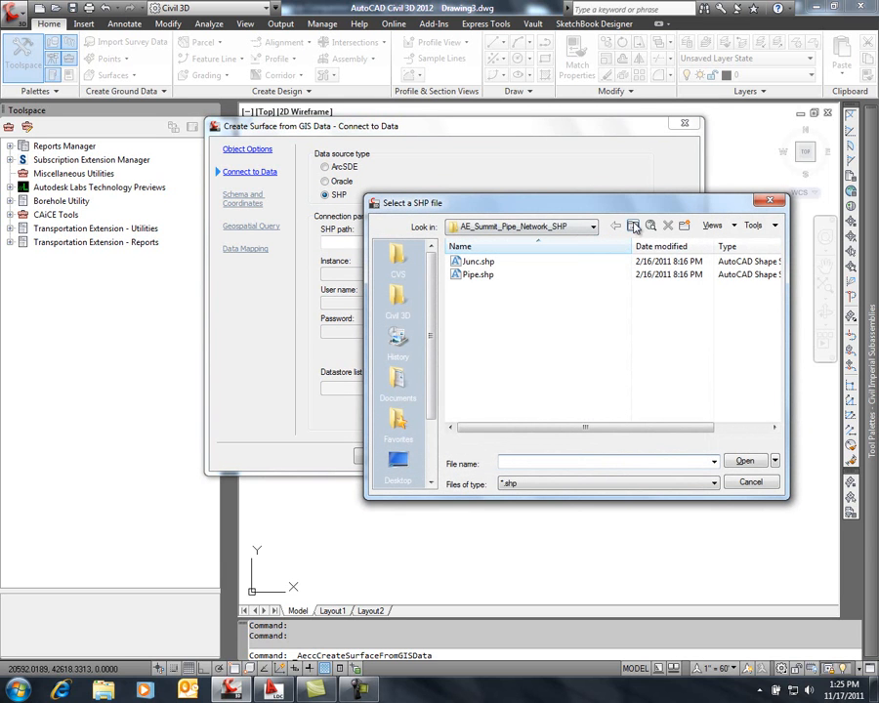
{"action": "left_click", "coordinate": [632, 226]}
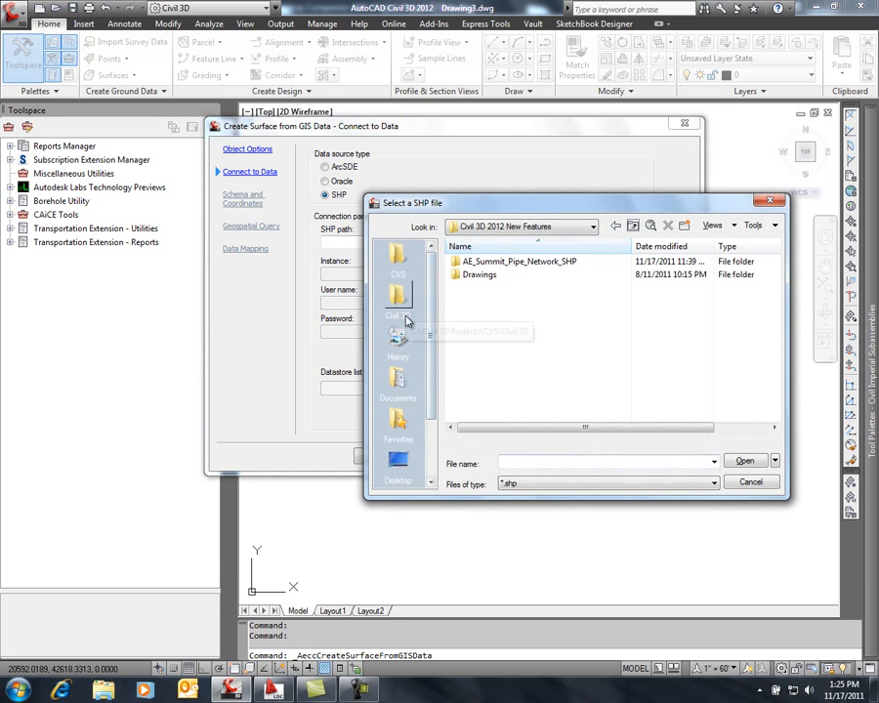
{"action": "left_click", "coordinate": [399, 461]}
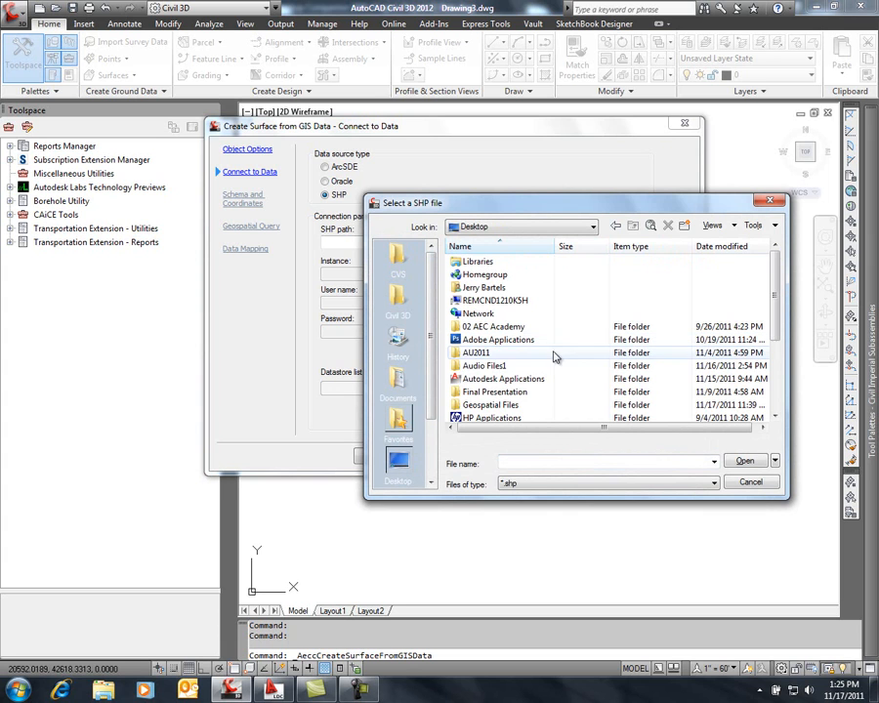
{"action": "double_click", "coordinate": [509, 405]}
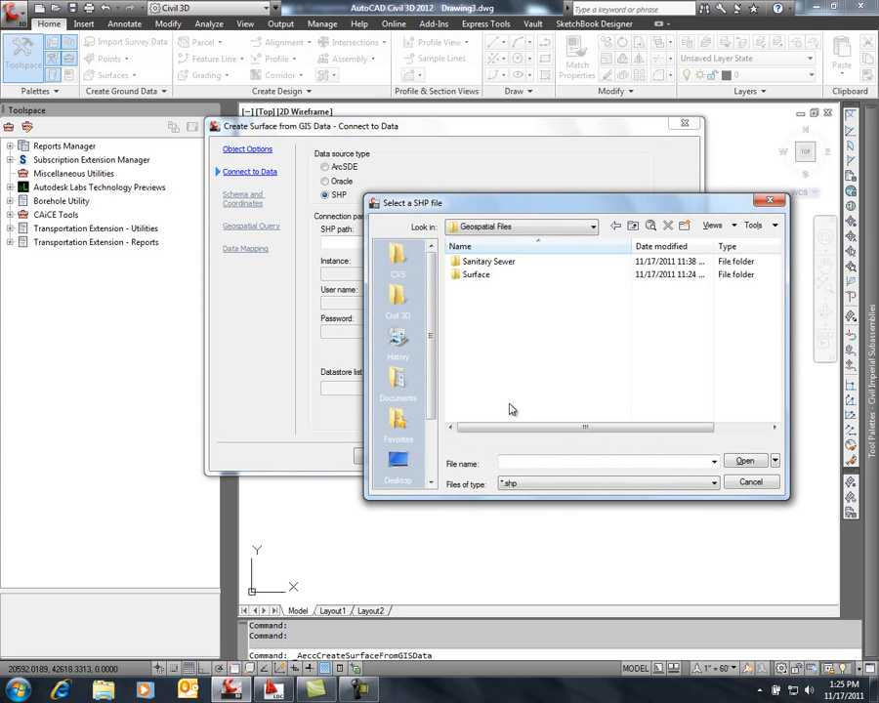
{"action": "double_click", "coordinate": [481, 275]}
{"action": "left_click", "coordinate": [495, 266]}
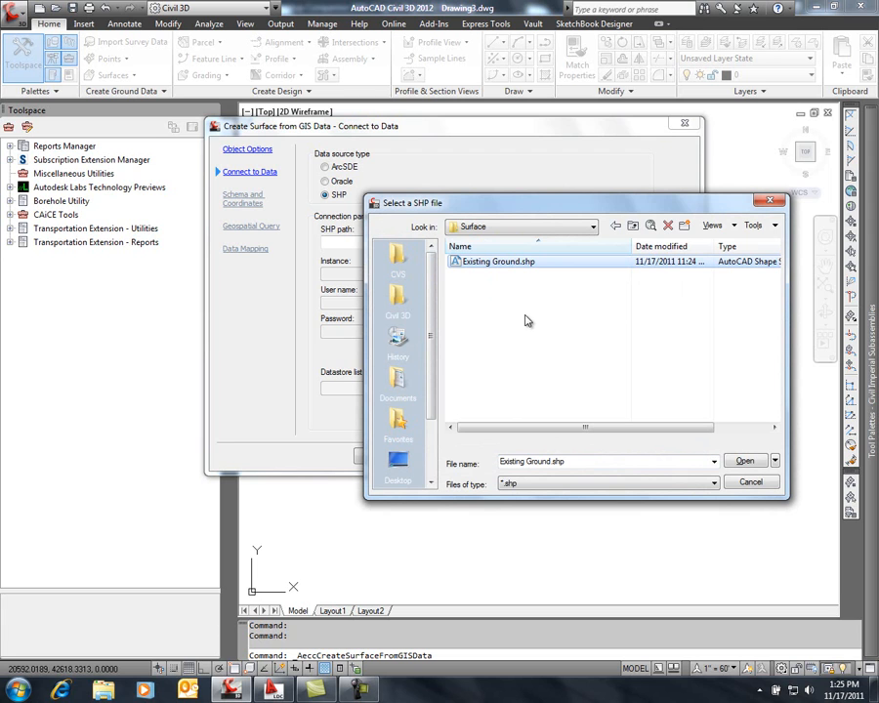
{"action": "left_click", "coordinate": [746, 461]}
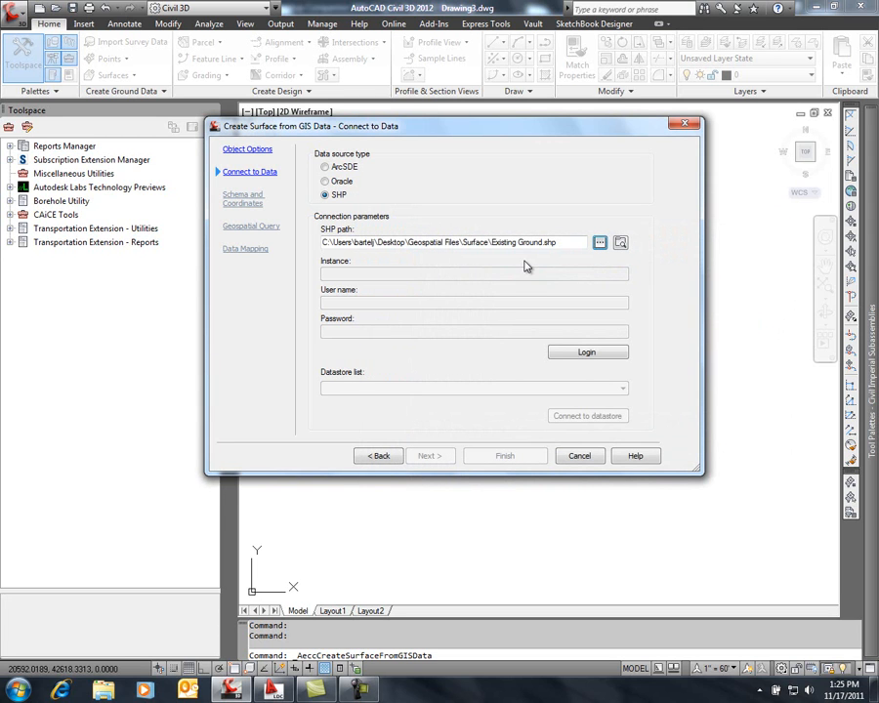
{"action": "left_click", "coordinate": [581, 353]}
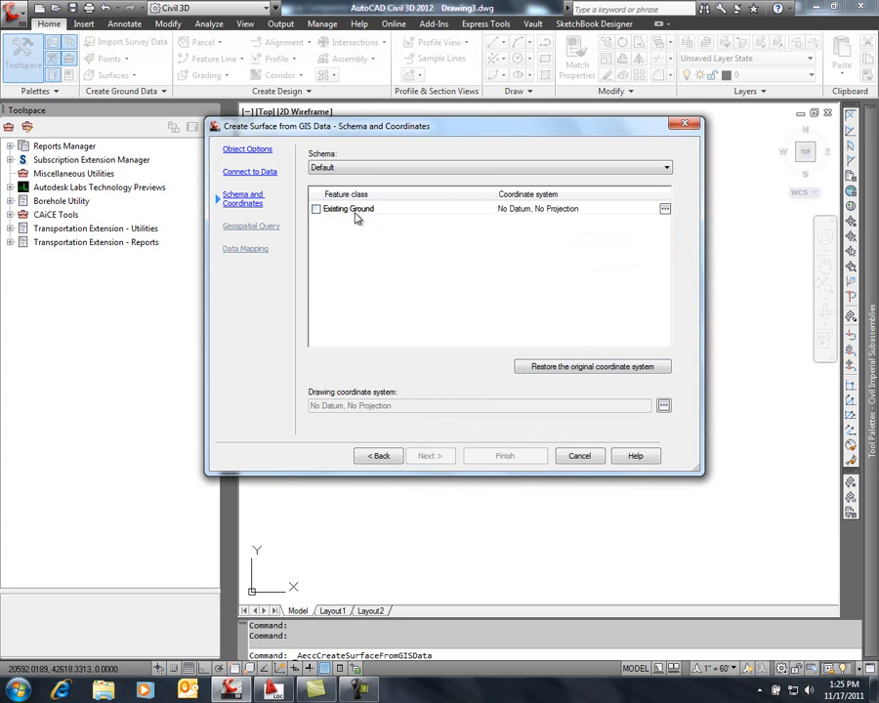
Include the Existing Ground feature class and turn off the area-of-interest restriction for the geospatial query
{"action": "left_click", "coordinate": [315, 209]}
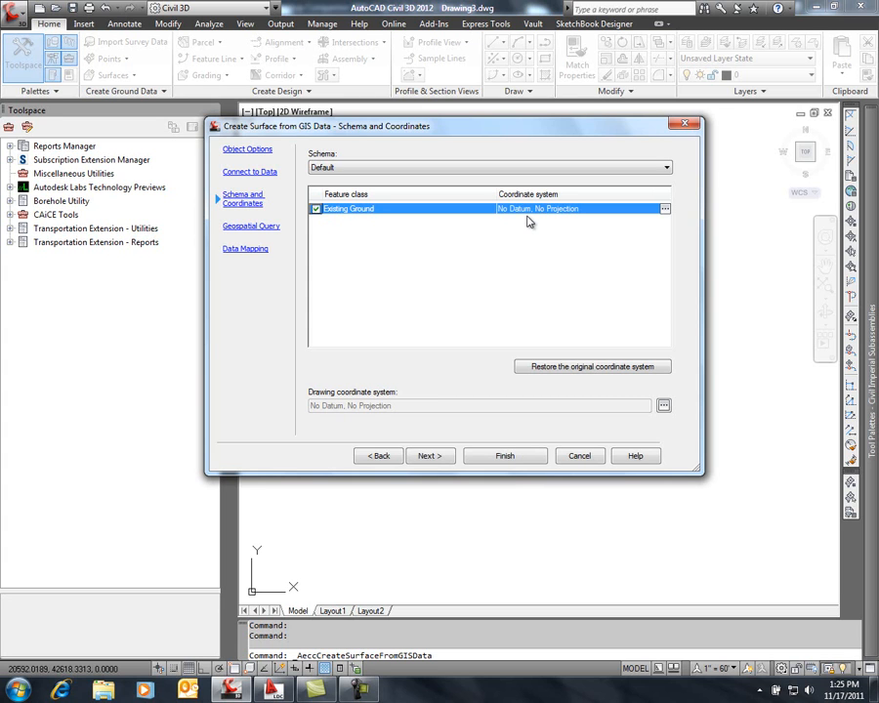
{"action": "left_click", "coordinate": [432, 460]}
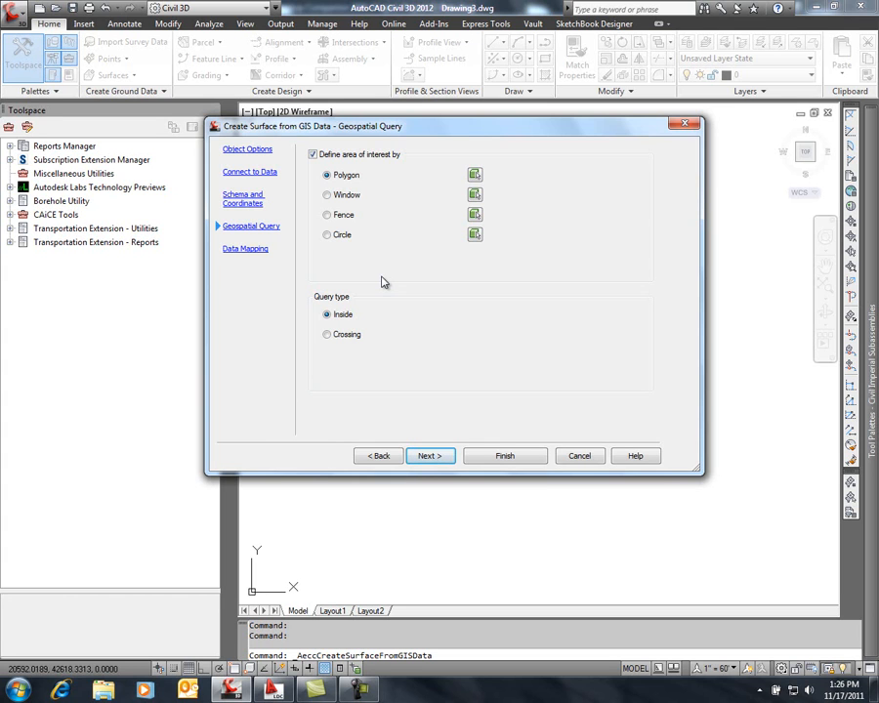
{"action": "left_click", "coordinate": [314, 156]}
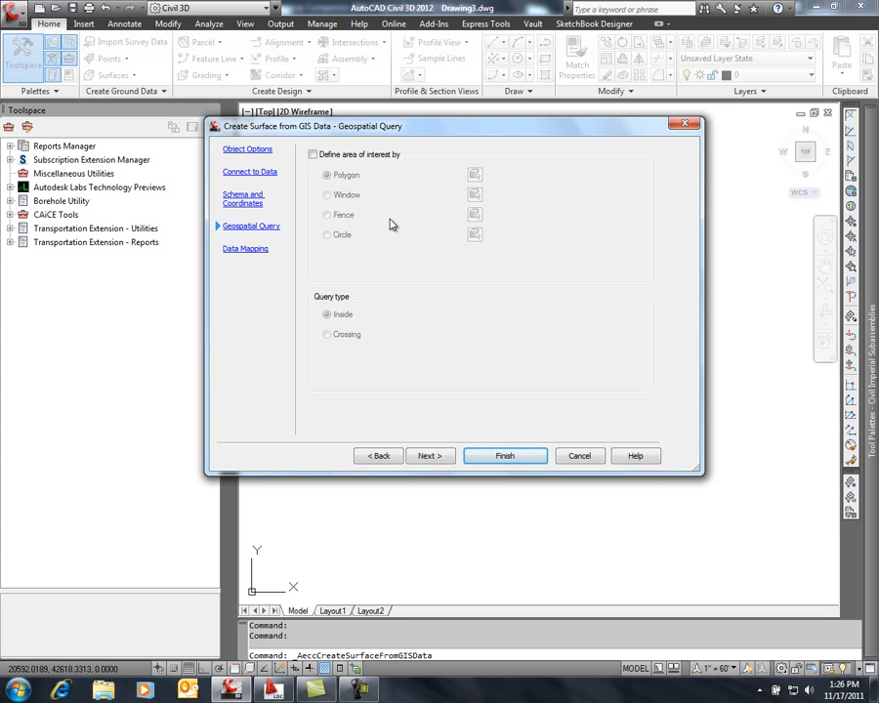
{"action": "left_click", "coordinate": [430, 456]}
Widen the data mapping columns and map the ELEVATION GIS field to the Civil 3D Elevation property
{"action": "left_click_drag", "start_coordinate": [360, 169], "coordinate": [420, 170]}
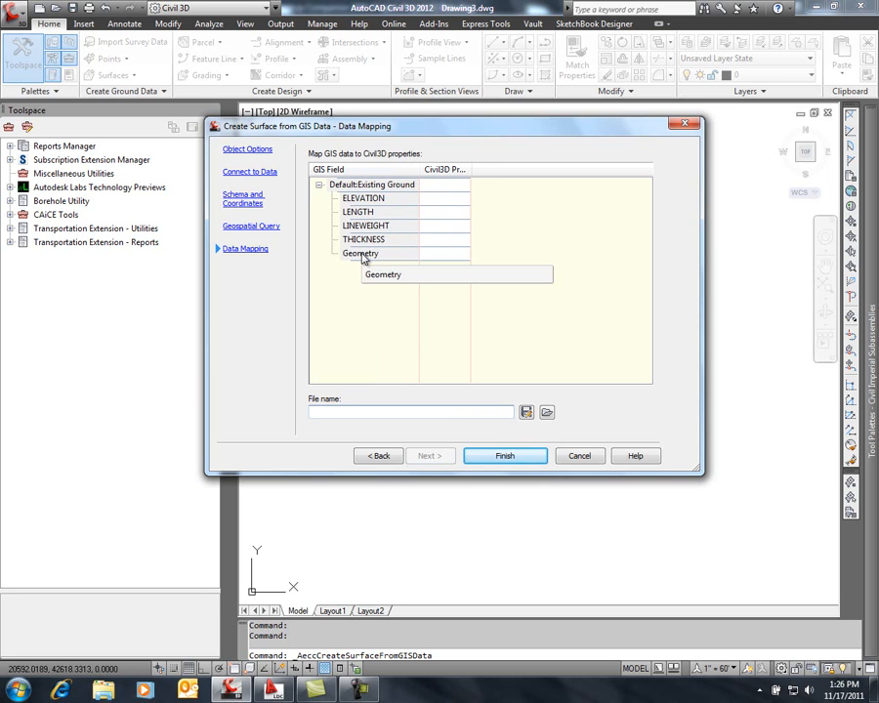
{"action": "left_click_drag", "start_coordinate": [472, 171], "coordinate": [526, 171]}
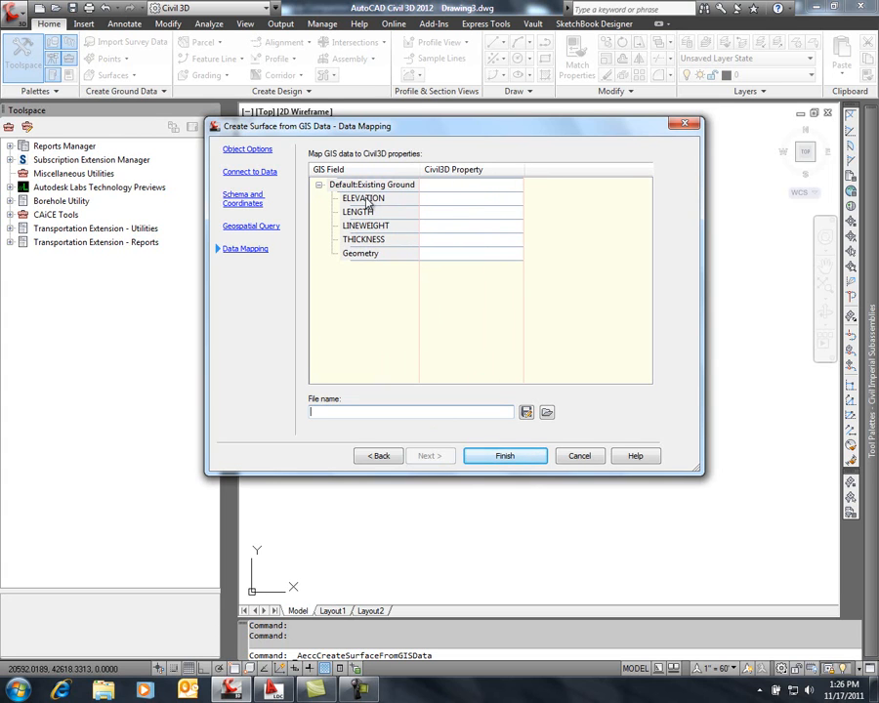
{"action": "left_click", "coordinate": [498, 203]}
{"action": "left_click", "coordinate": [499, 204]}
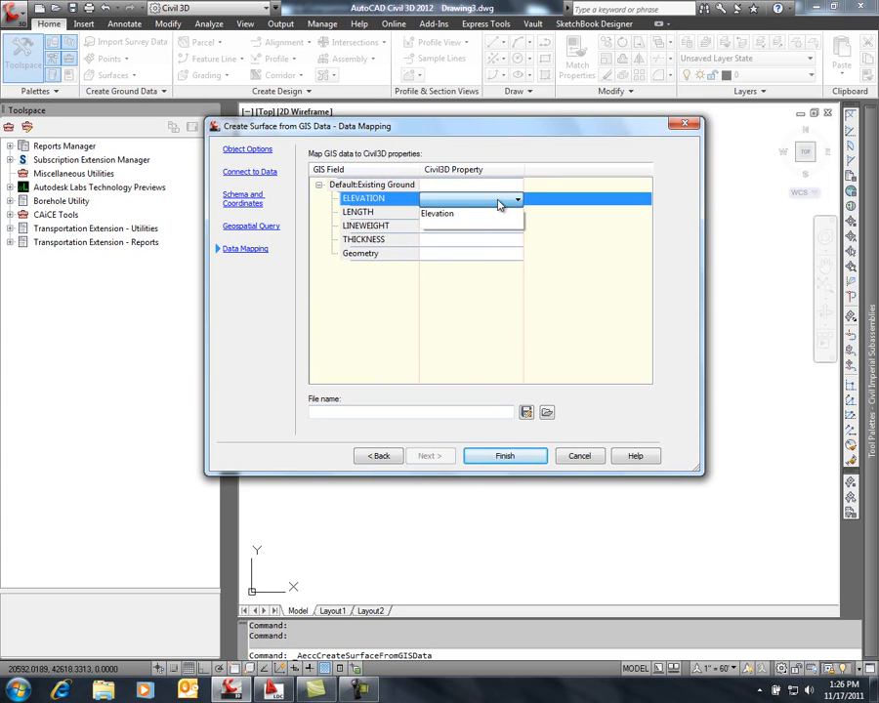
{"action": "left_click", "coordinate": [452, 217]}
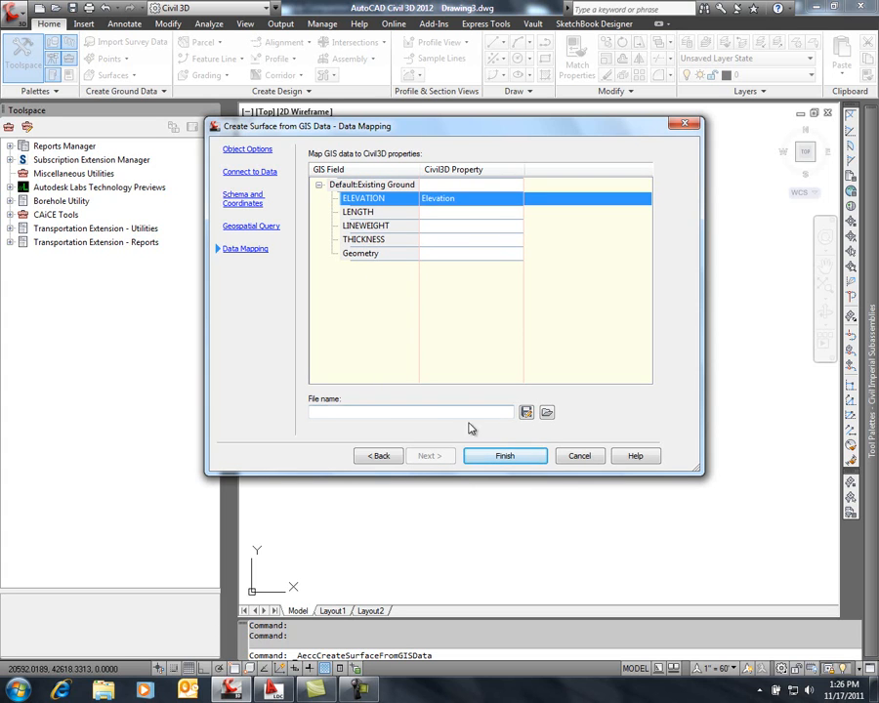
Finish creating the EG surface from the GIS data, dismiss the Panorama messages and bring the whole surface into view
{"action": "left_click", "coordinate": [506, 457]}
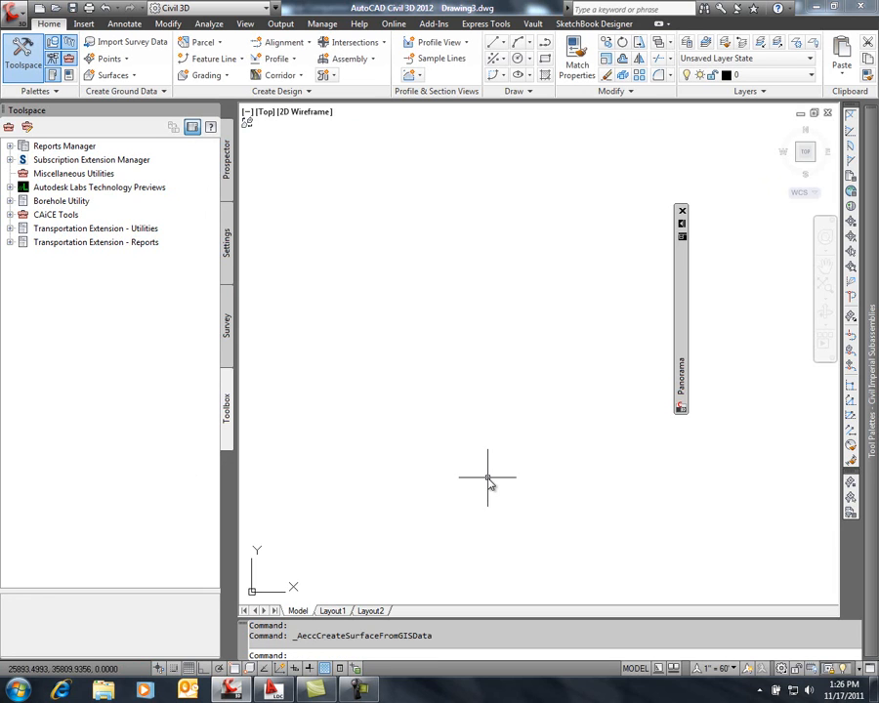
{"action": "left_click", "coordinate": [682, 211]}
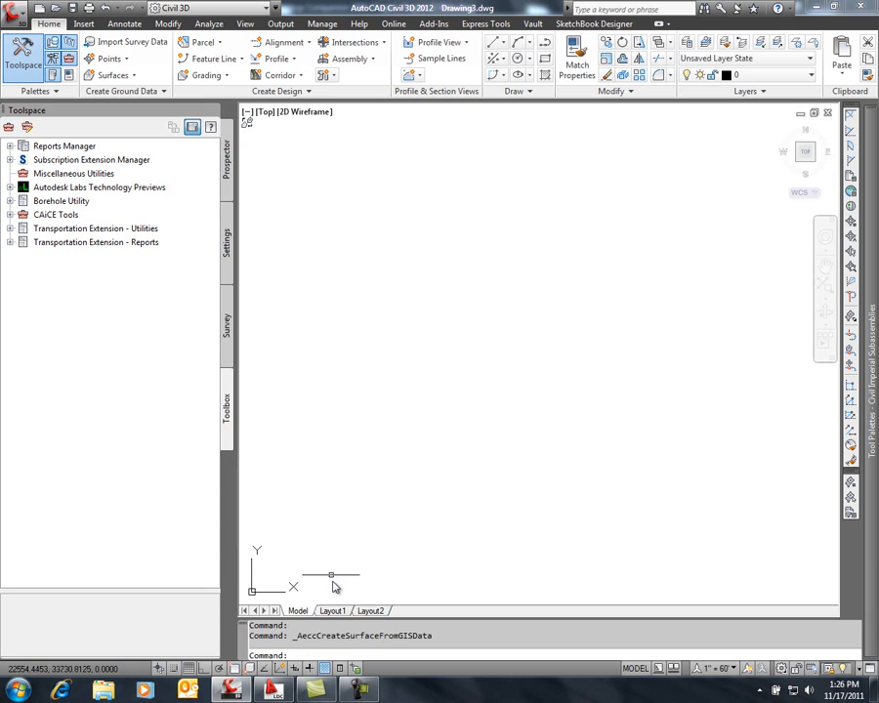
{"action": "key", "text": "Return"}
{"action": "type", "text": "e"}
{"action": "key", "text": "Return"}
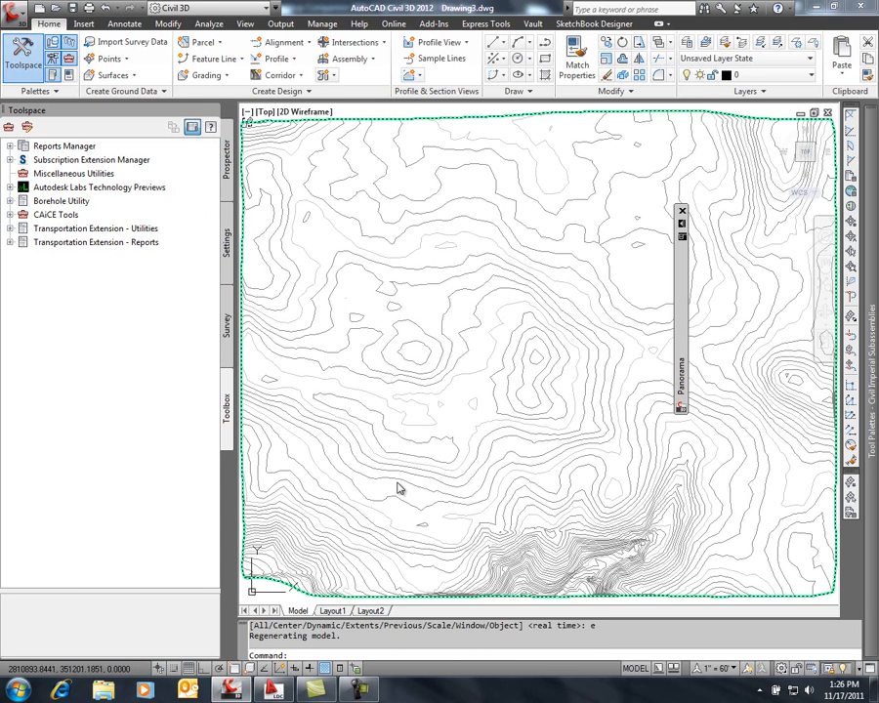
{"action": "scroll", "coordinate": [393, 490], "scroll_direction": "down", "scroll_amount": 4}
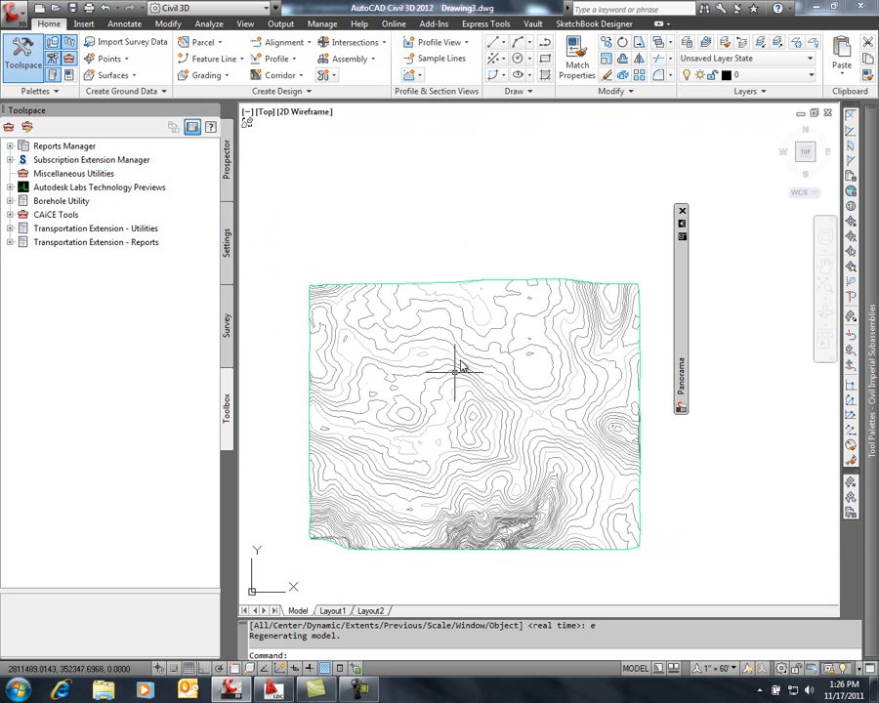
{"action": "left_click", "coordinate": [682, 211]}
{"action": "middle_click_drag", "start_coordinate": [492, 361], "coordinate": [547, 281]}
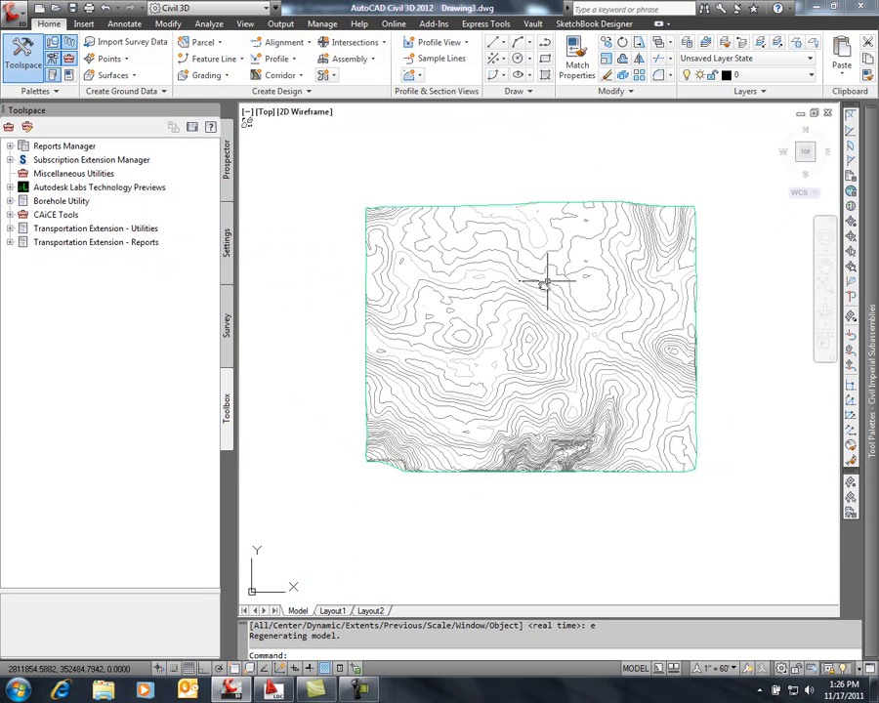
Inspect the EG surface in 3D from an isometric angle in the Object Viewer
{"action": "scroll", "coordinate": [523, 293], "scroll_direction": "up", "scroll_amount": 4}
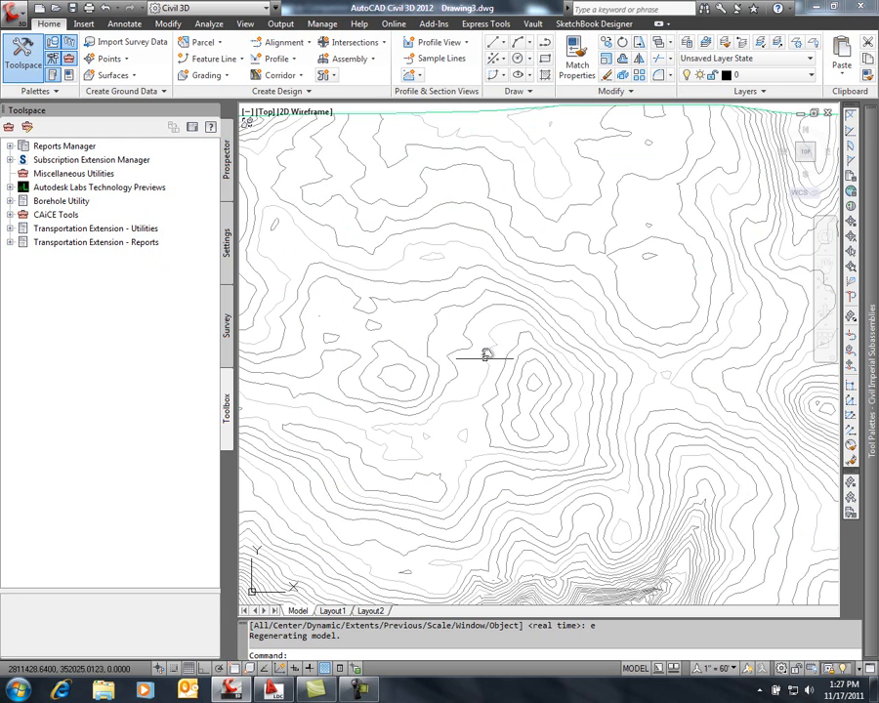
{"action": "left_click", "coordinate": [491, 326]}
{"action": "right_click", "coordinate": [497, 319]}
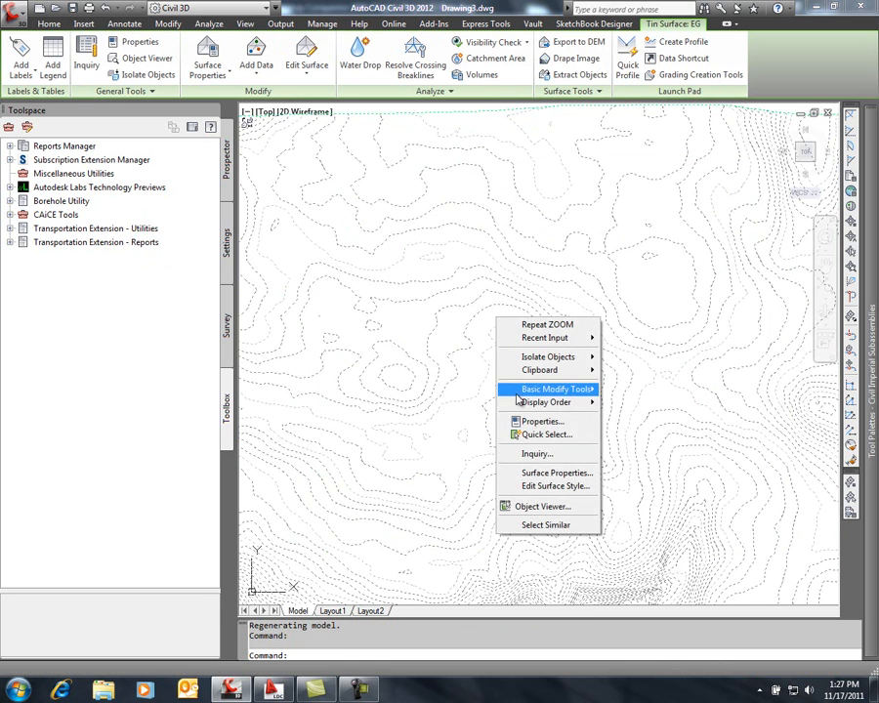
{"action": "left_click", "coordinate": [534, 506]}
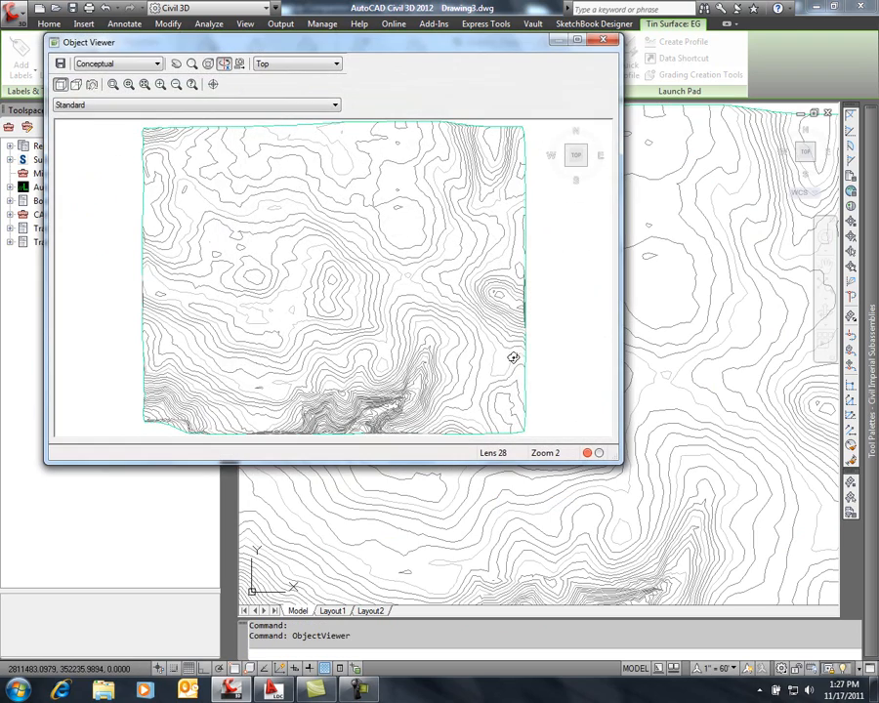
{"action": "left_click", "coordinate": [587, 172]}
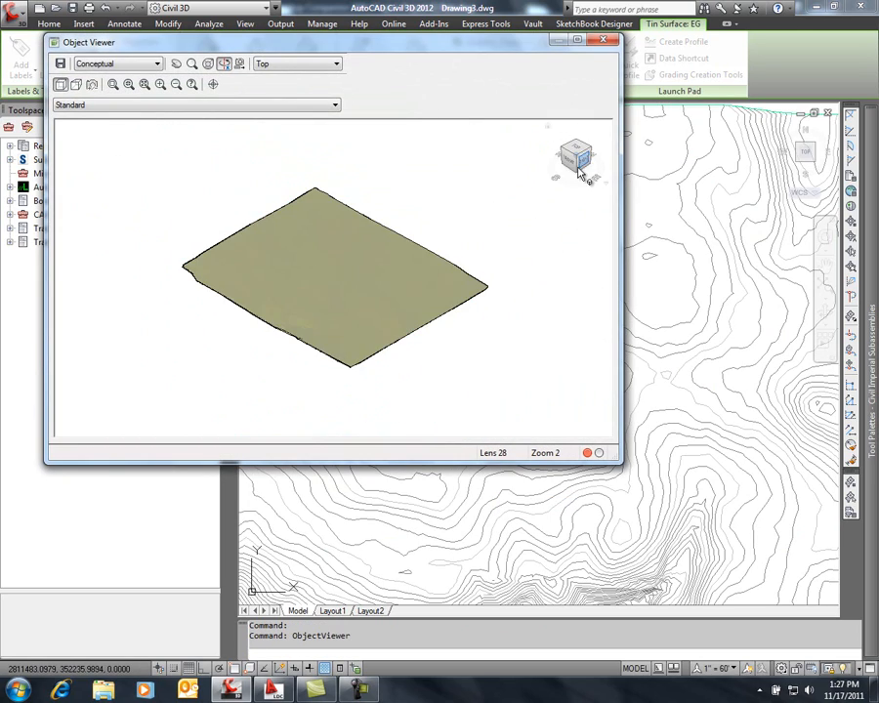
{"action": "mouse_move", "coordinate": [428, 251]}
{"action": "left_mouse_down"}
{"action": "mouse_move", "coordinate": [379, 303]}
{"action": "mouse_move", "coordinate": [418, 362]}
{"action": "mouse_move", "coordinate": [349, 308]}
{"action": "mouse_move", "coordinate": [350, 320]}
{"action": "mouse_move", "coordinate": [395, 348]}
{"action": "left_mouse_up"}
{"action": "left_click", "coordinate": [605, 40]}
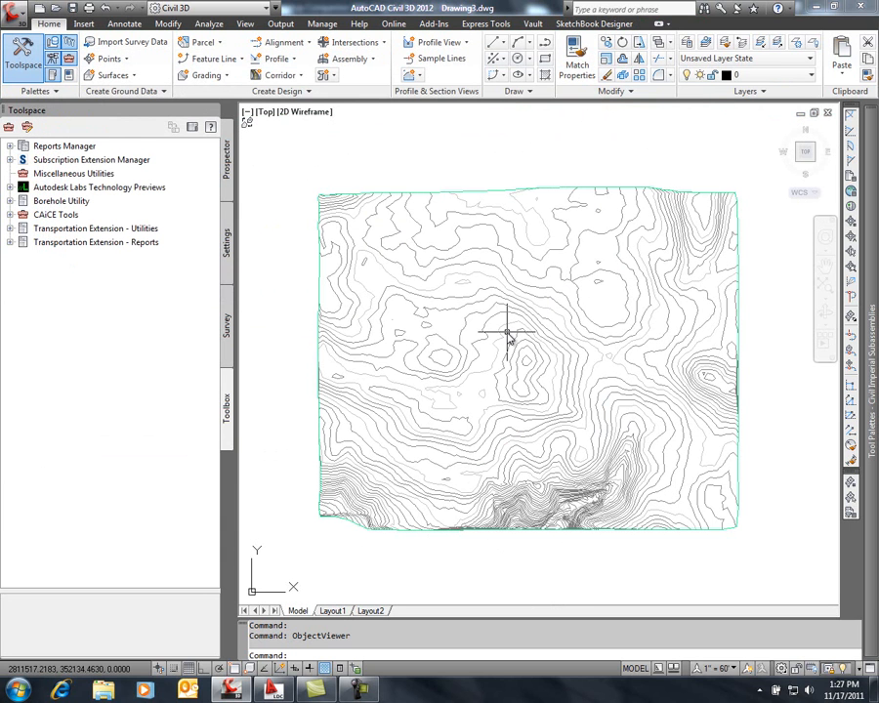
{"action": "mouse_move", "coordinate": [508, 335]}
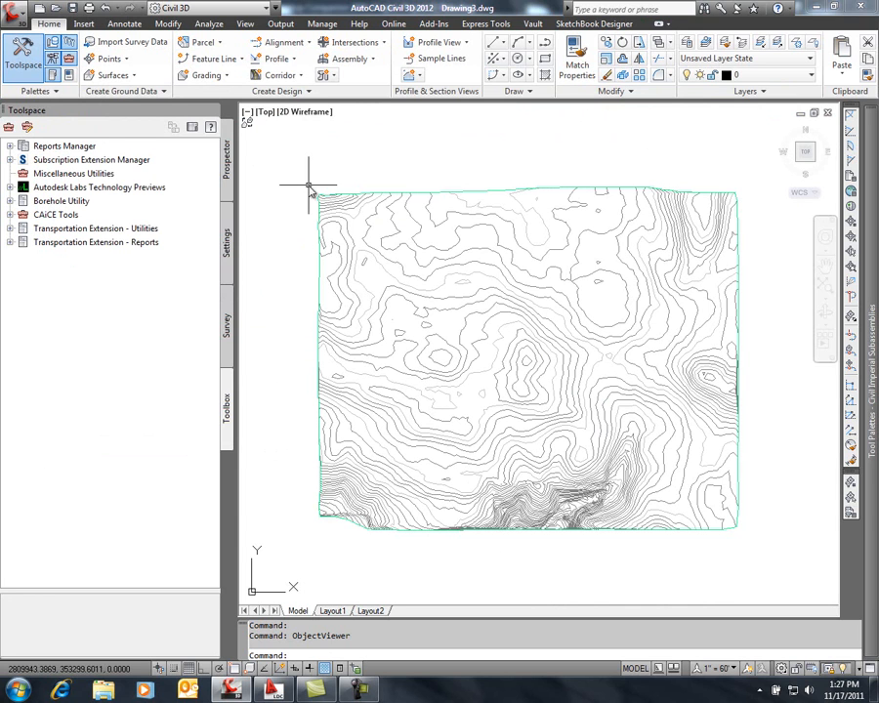
Review the LandXML export options and the available LandXML versions, then leave without exporting
{"action": "left_click", "coordinate": [283, 24]}
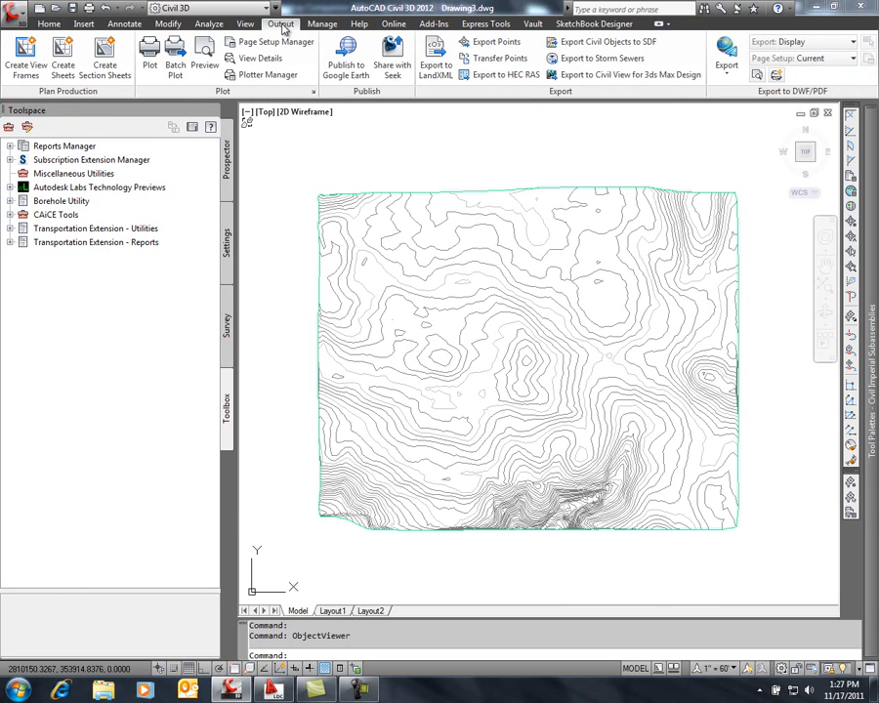
{"action": "left_click", "coordinate": [432, 62]}
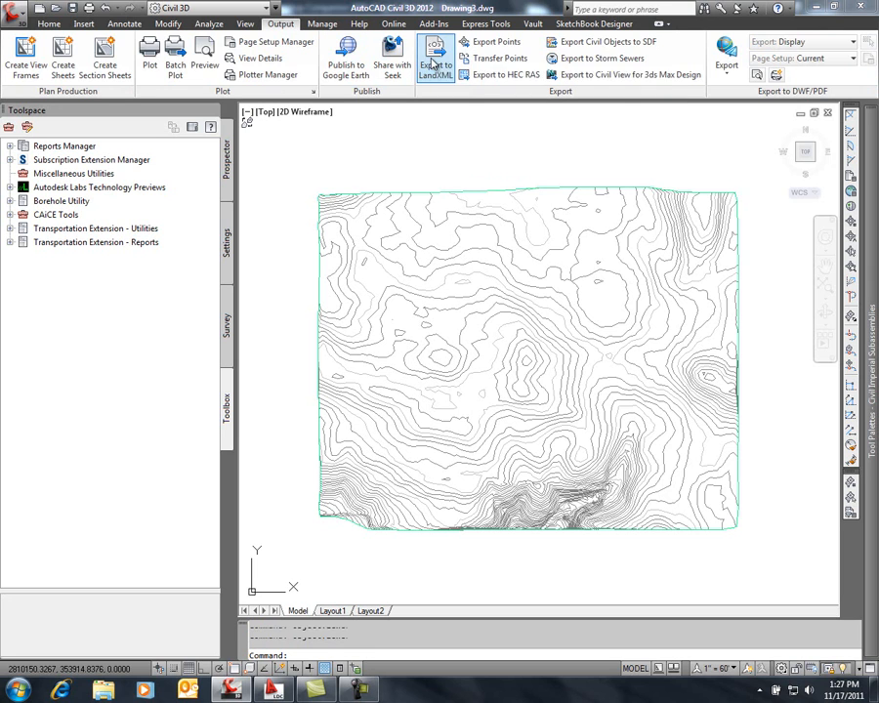
{"action": "left_click", "coordinate": [613, 474]}
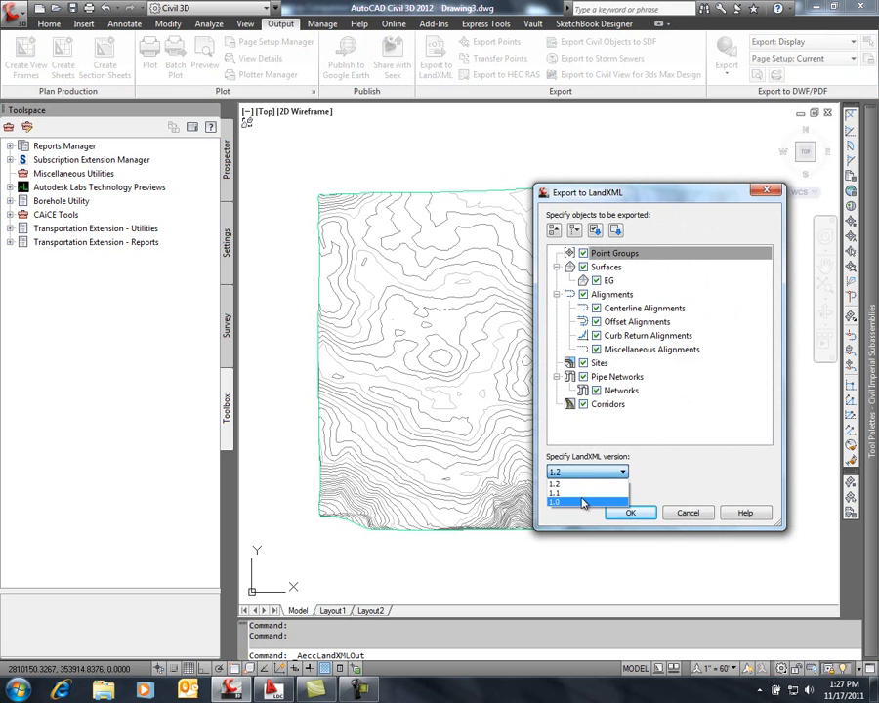
{"action": "left_click", "coordinate": [689, 515]}
{"action": "left_click", "coordinate": [690, 515]}
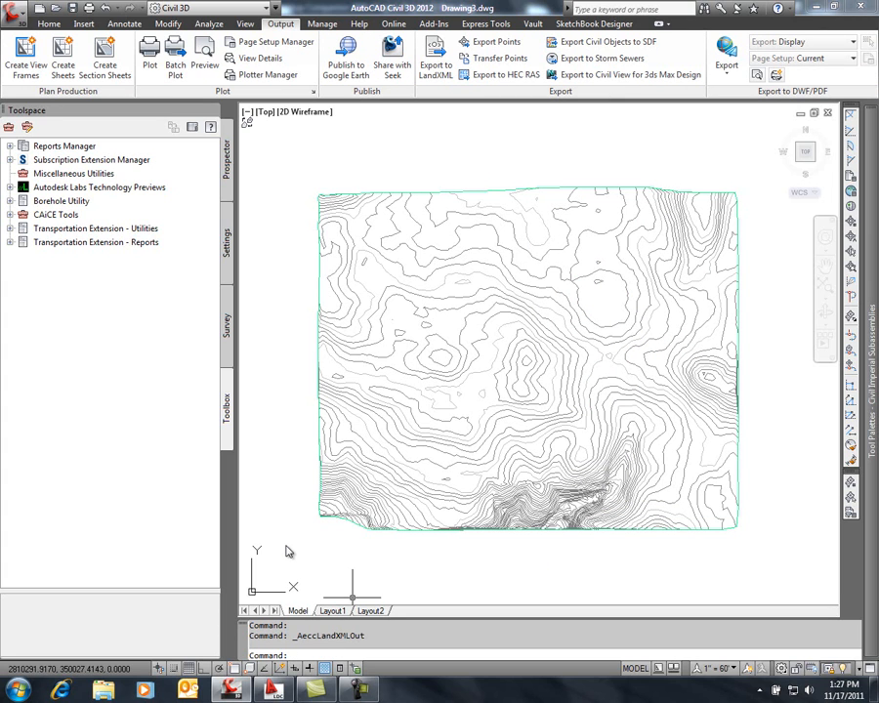
Export the EG surface to the Land Desktop project Project G with the AECCEXPORTDATATOLDT command
{"action": "type", "text": "aECCExportdata"}
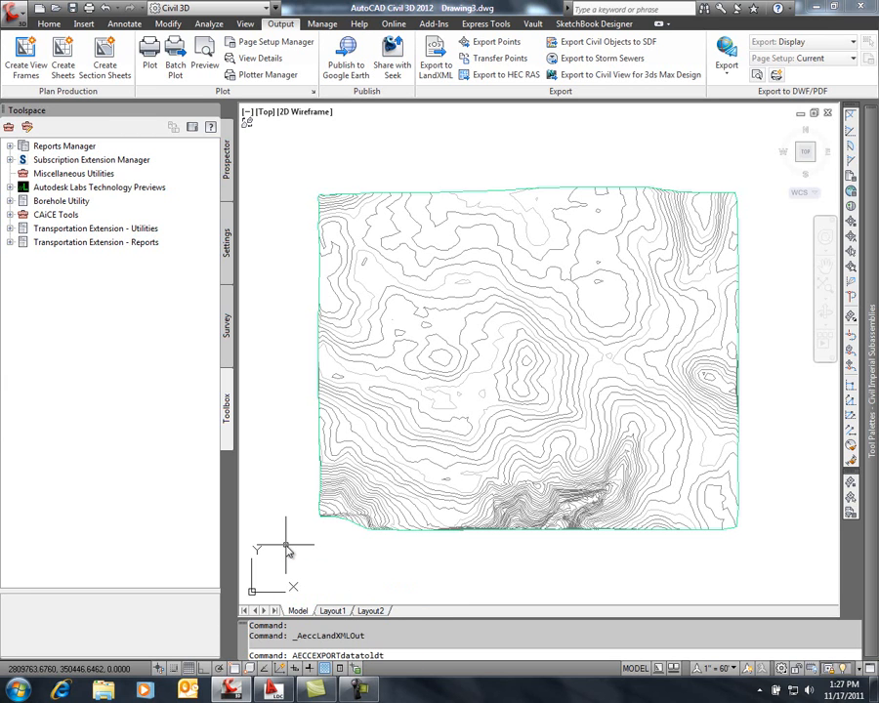
{"action": "type", "text": "toldt"}
{"action": "key", "text": "Return"}
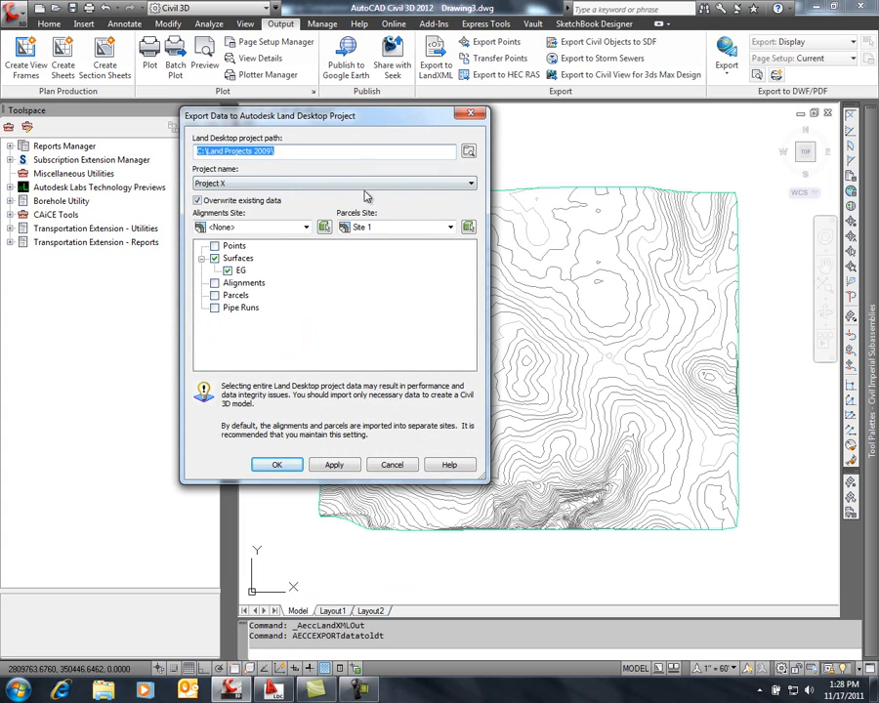
{"action": "left_click", "coordinate": [472, 185]}
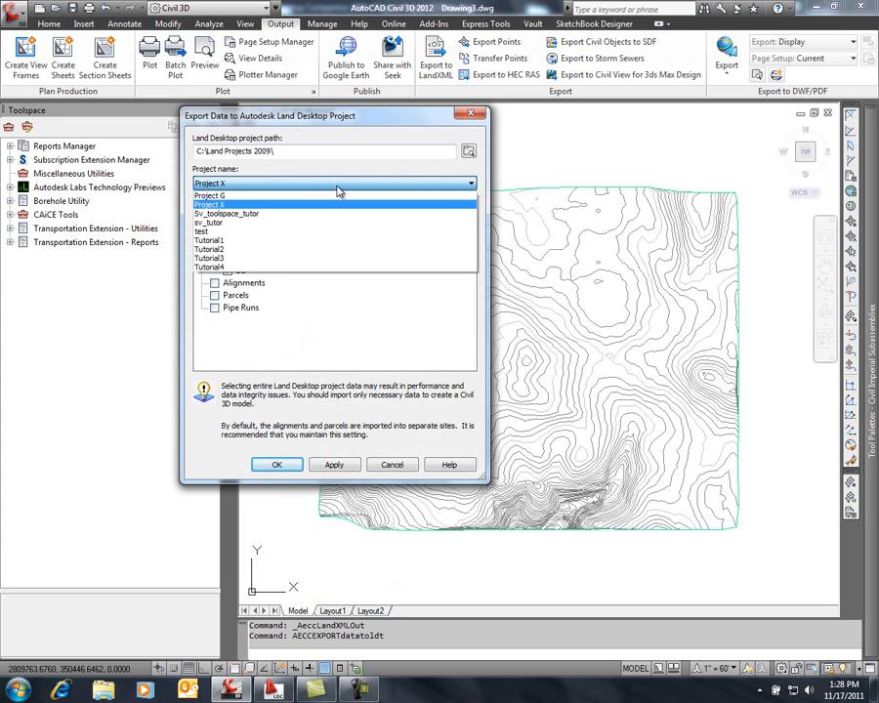
{"action": "left_click", "coordinate": [259, 196]}
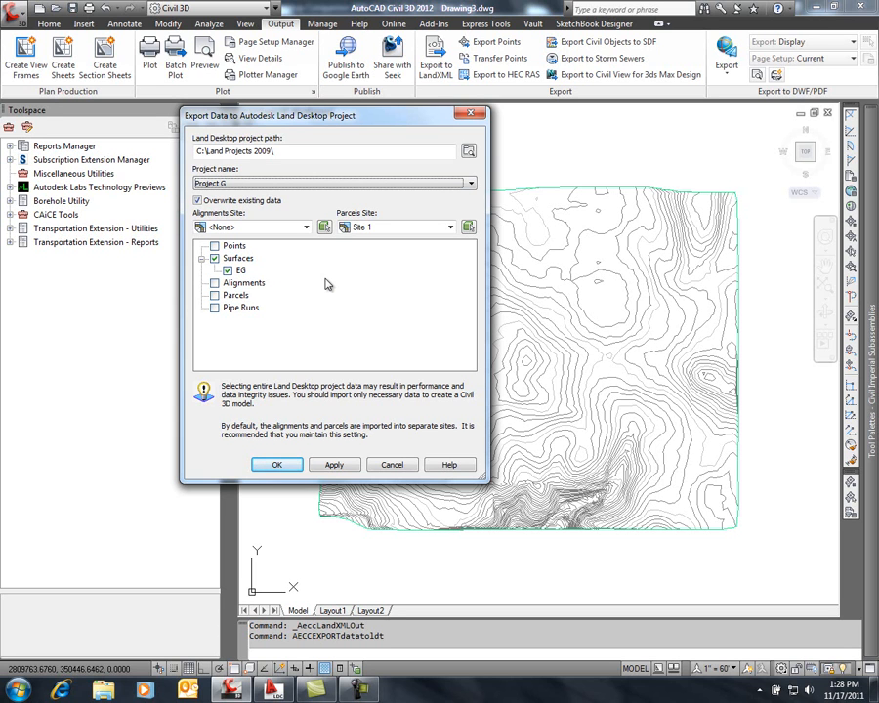
{"action": "left_click", "coordinate": [292, 467]}
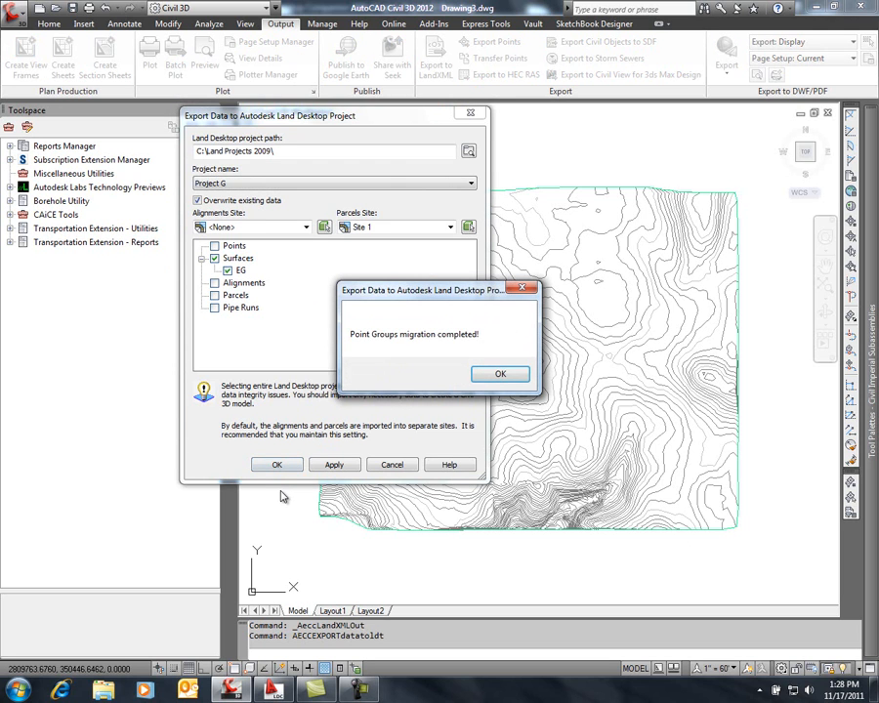
{"action": "left_click", "coordinate": [500, 374]}
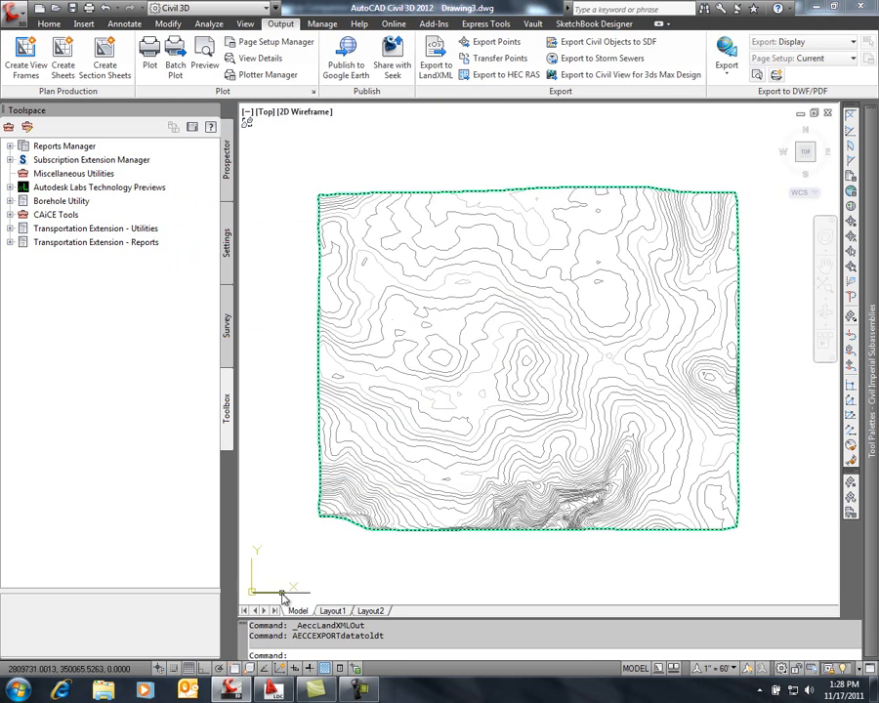
Switch to Land Desktop Companion 2009 and check for the EG surface in the Terrain Model Explorer
{"action": "left_click", "coordinate": [277, 692]}
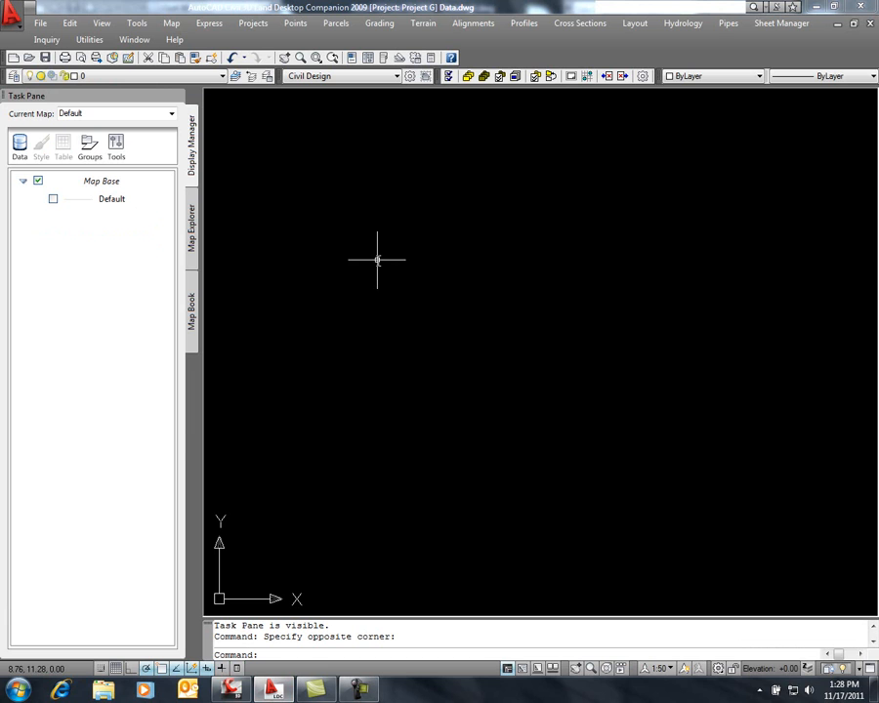
{"action": "left_click", "coordinate": [426, 24]}
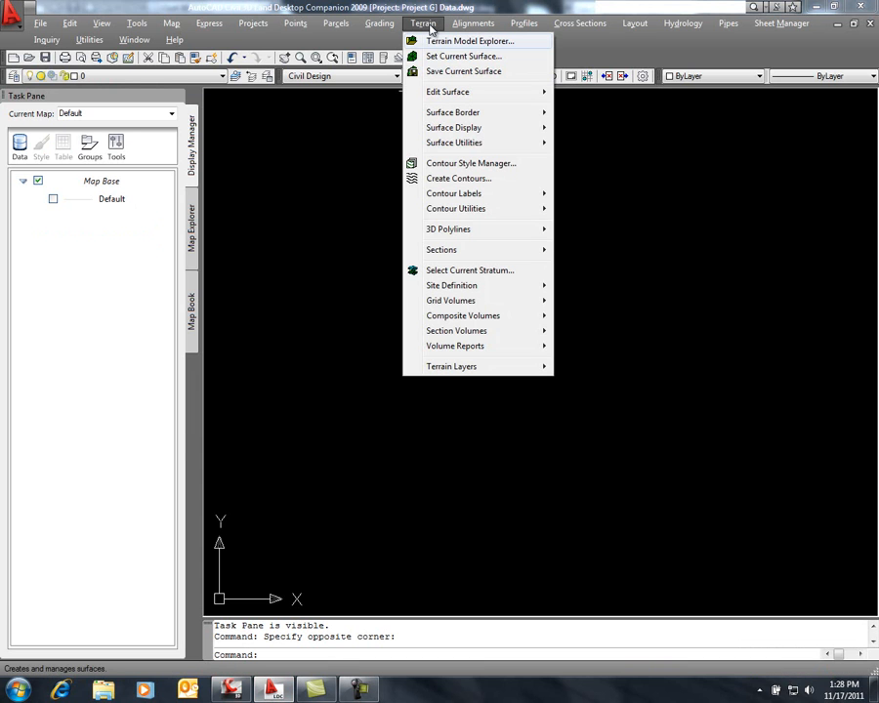
{"action": "left_click", "coordinate": [435, 42]}
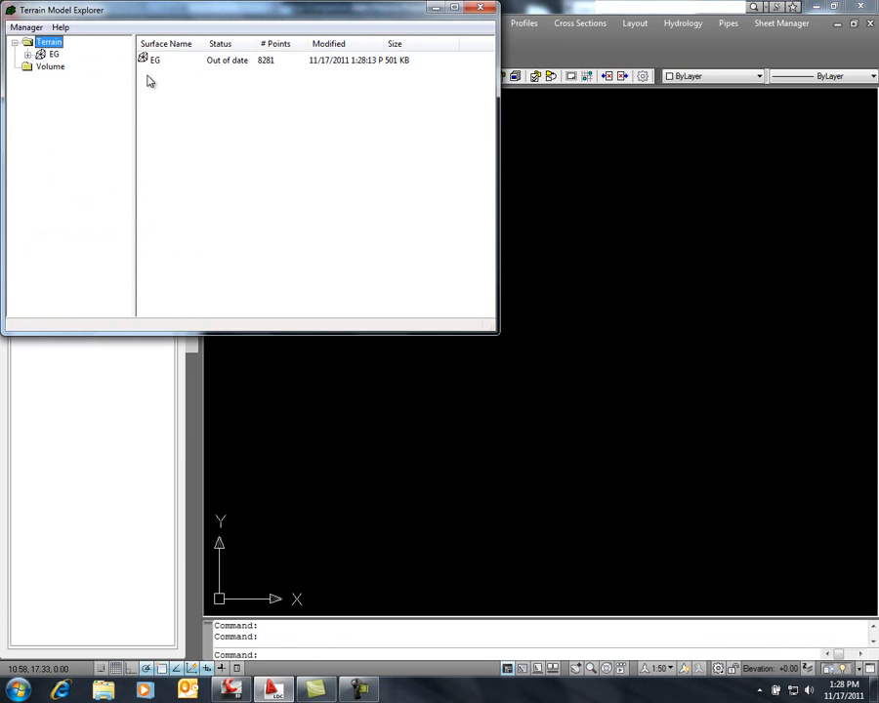
{"action": "left_click", "coordinate": [480, 10]}
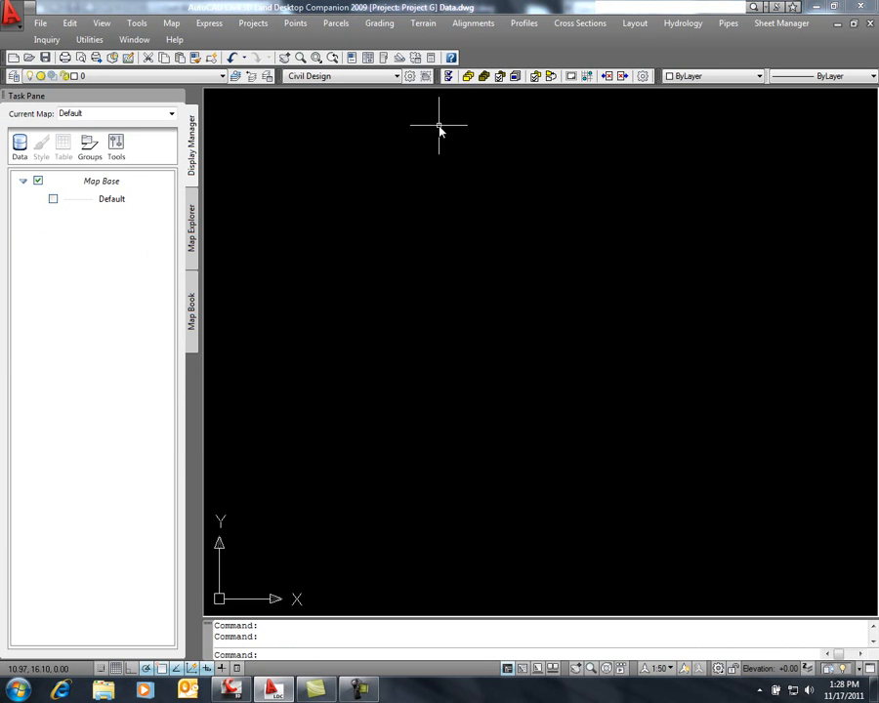
Create contours from the EG surface at a 1.00 minor and 5.00 major interval, erasing old contours
{"action": "left_click", "coordinate": [426, 23]}
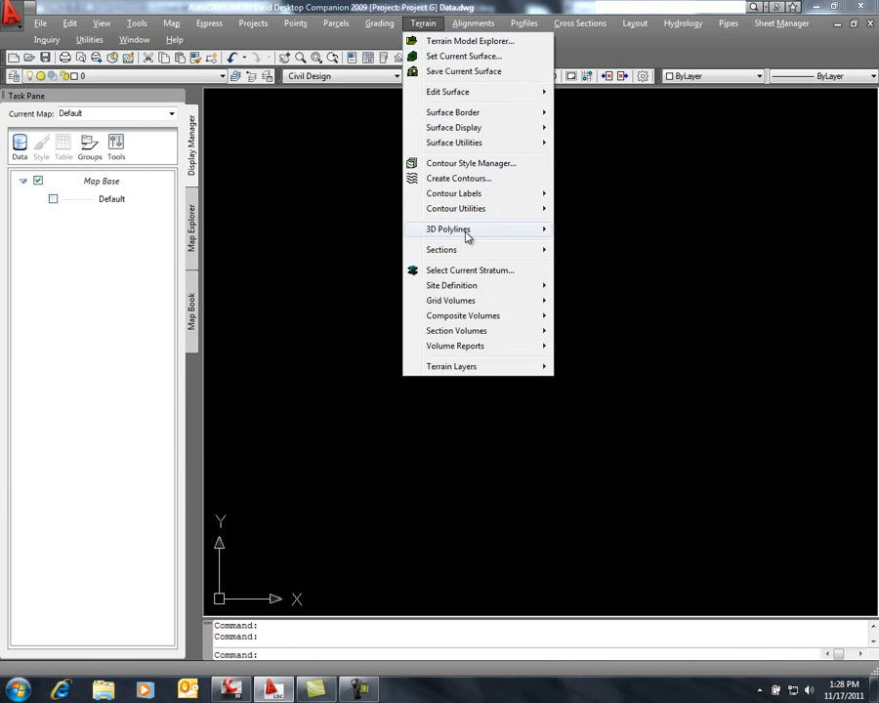
{"action": "left_click", "coordinate": [469, 180]}
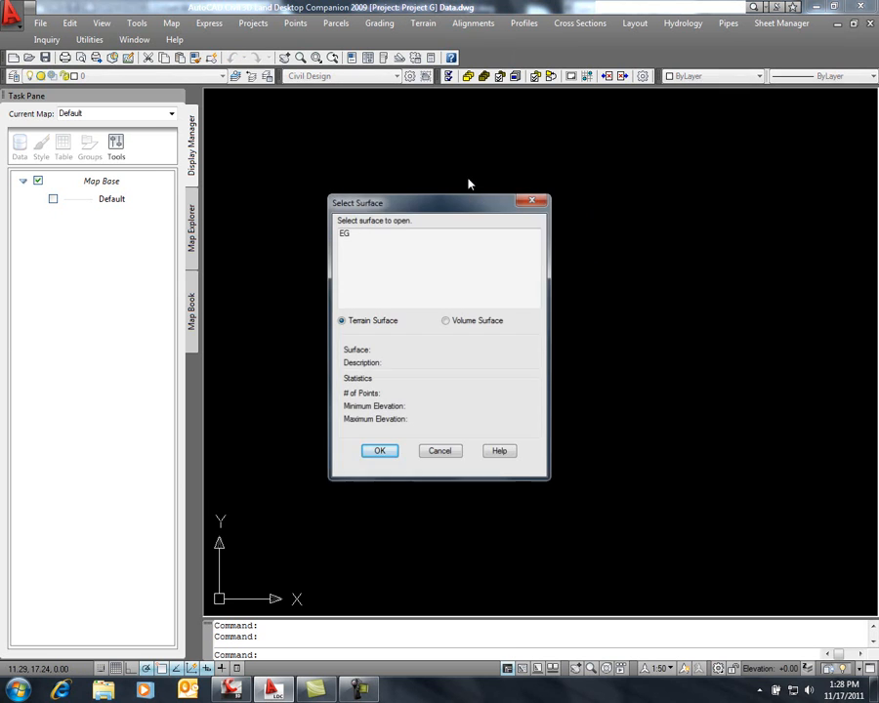
{"action": "left_click", "coordinate": [383, 453]}
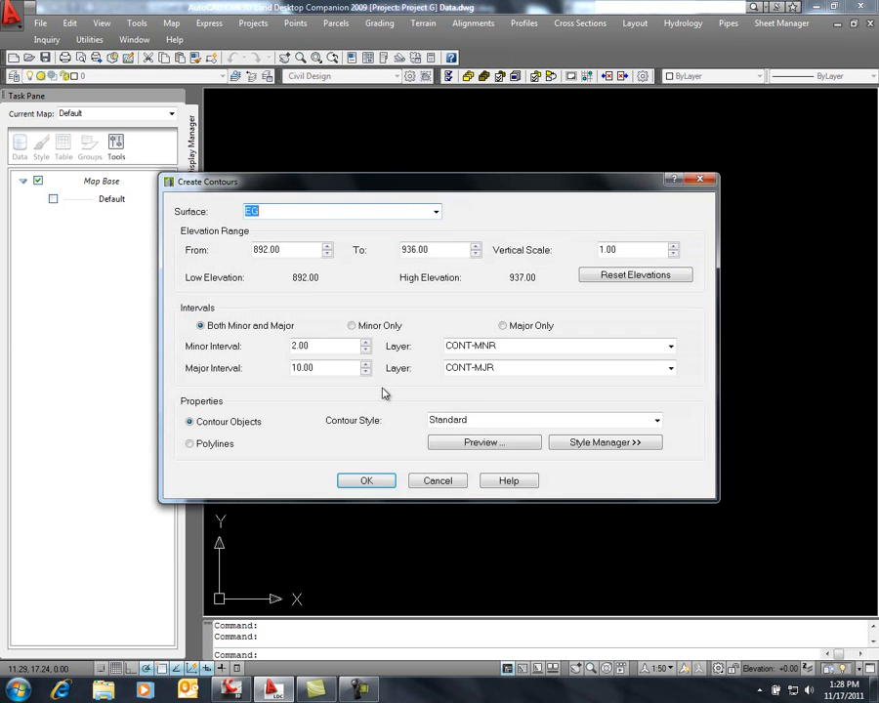
{"action": "left_click", "coordinate": [366, 349]}
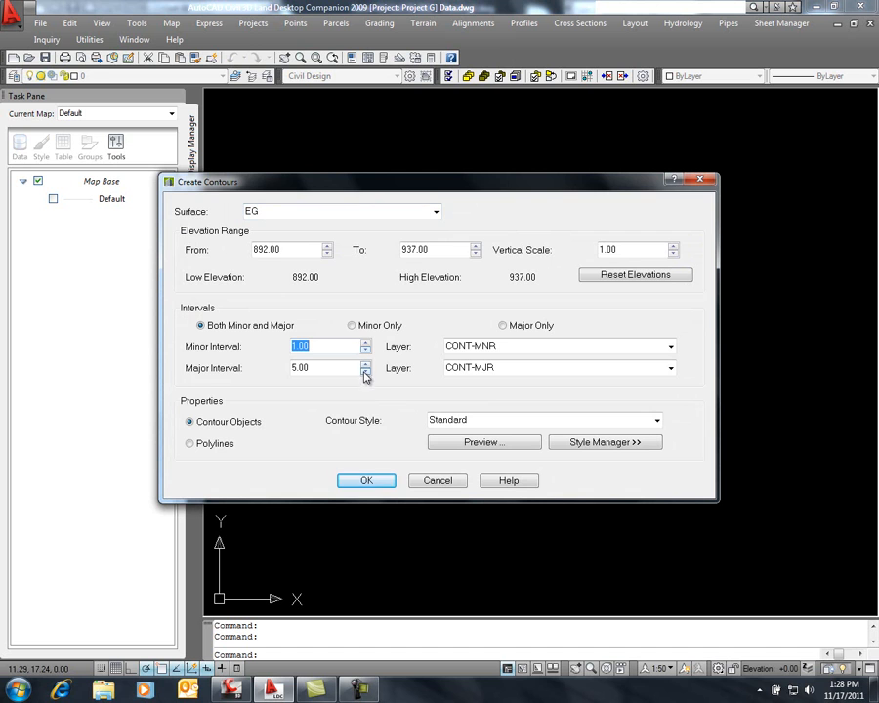
{"action": "left_click", "coordinate": [366, 480]}
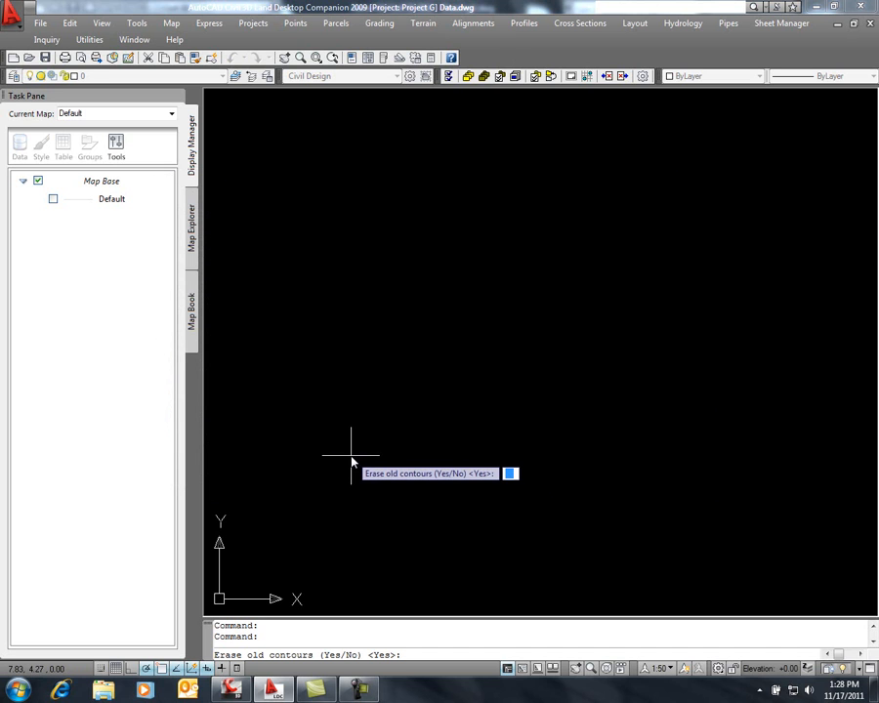
{"action": "key", "text": "Return"}
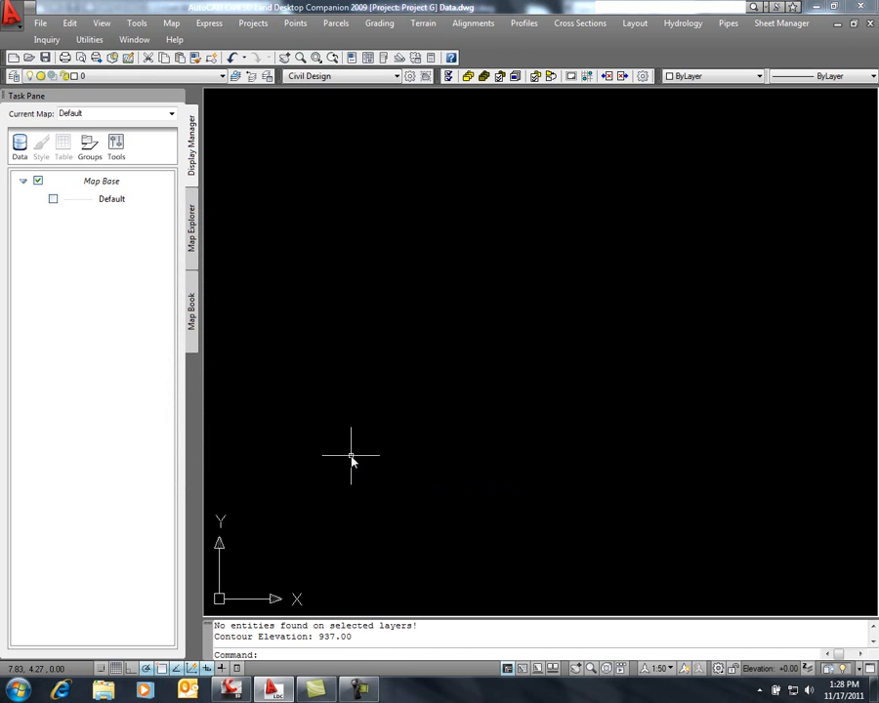
Change the color of all the generated contours to green
{"action": "type", "text": "z"}
{"action": "key", "text": "Return"}
{"action": "type", "text": "e"}
{"action": "key", "text": "Return"}
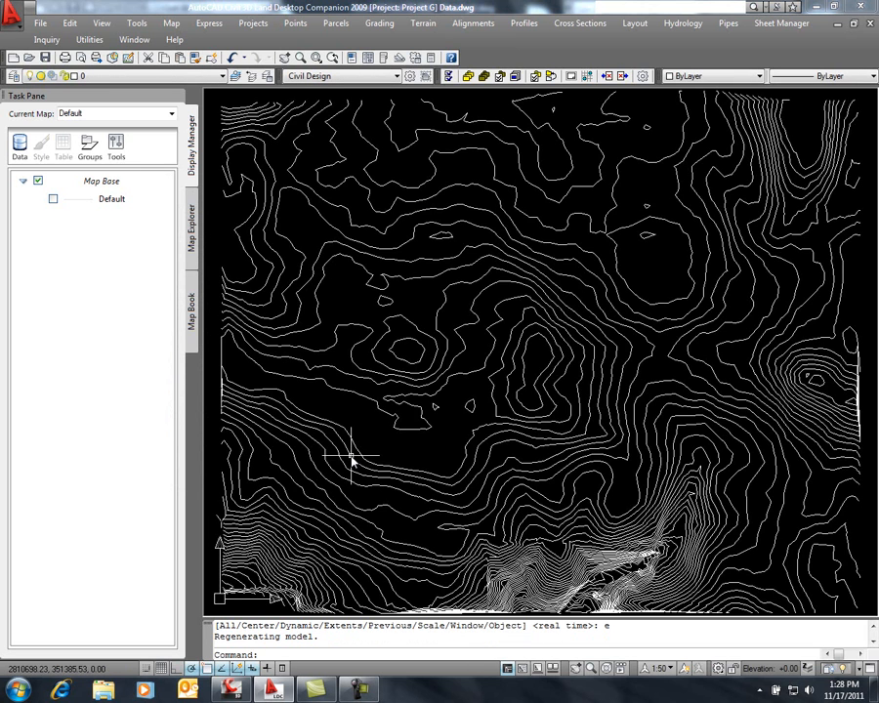
{"action": "scroll", "coordinate": [456, 355], "scroll_direction": "down", "scroll_amount": 3}
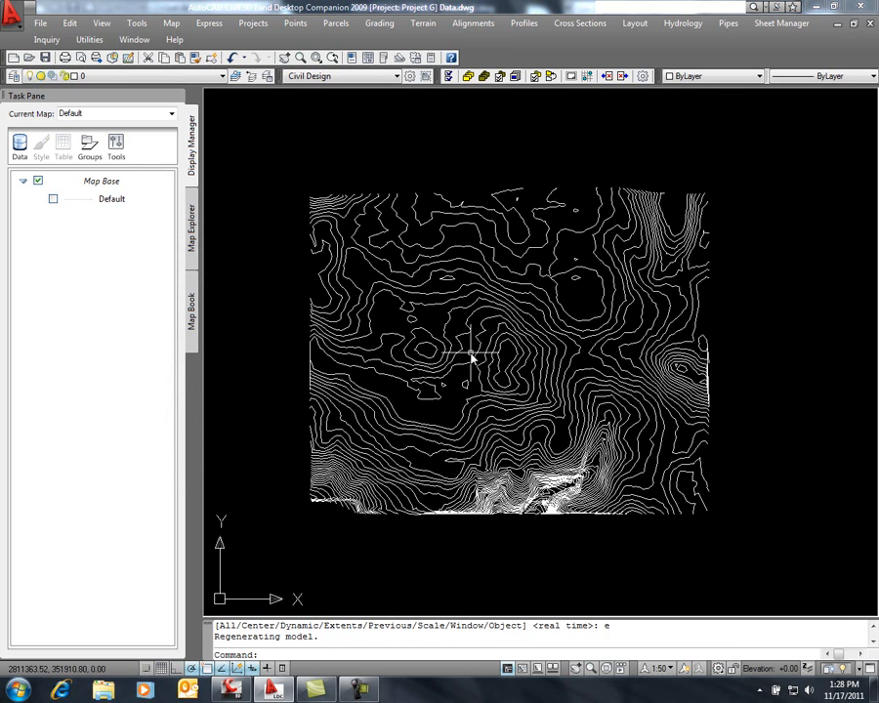
{"action": "middle_click_drag", "start_coordinate": [469, 367], "coordinate": [467, 352]}
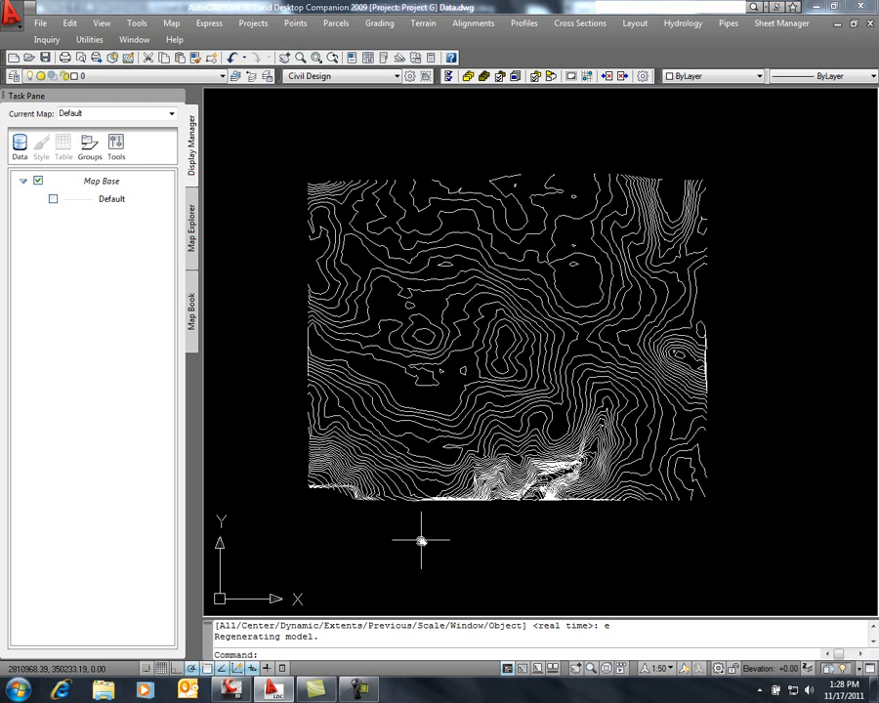
{"action": "left_click", "coordinate": [723, 150]}
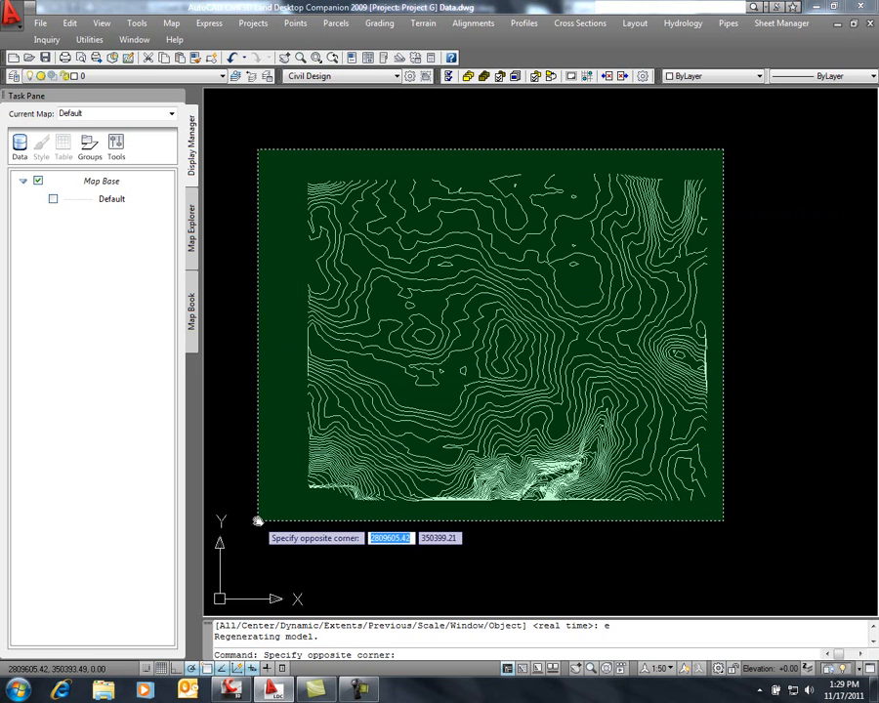
{"action": "left_click", "coordinate": [270, 528]}
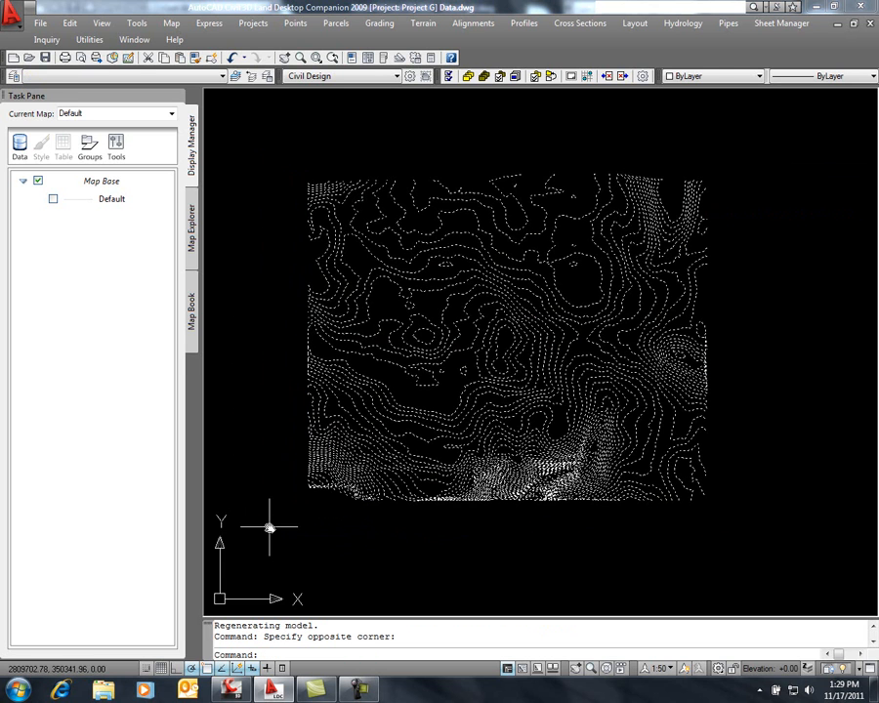
{"action": "right_click", "coordinate": [286, 428]}
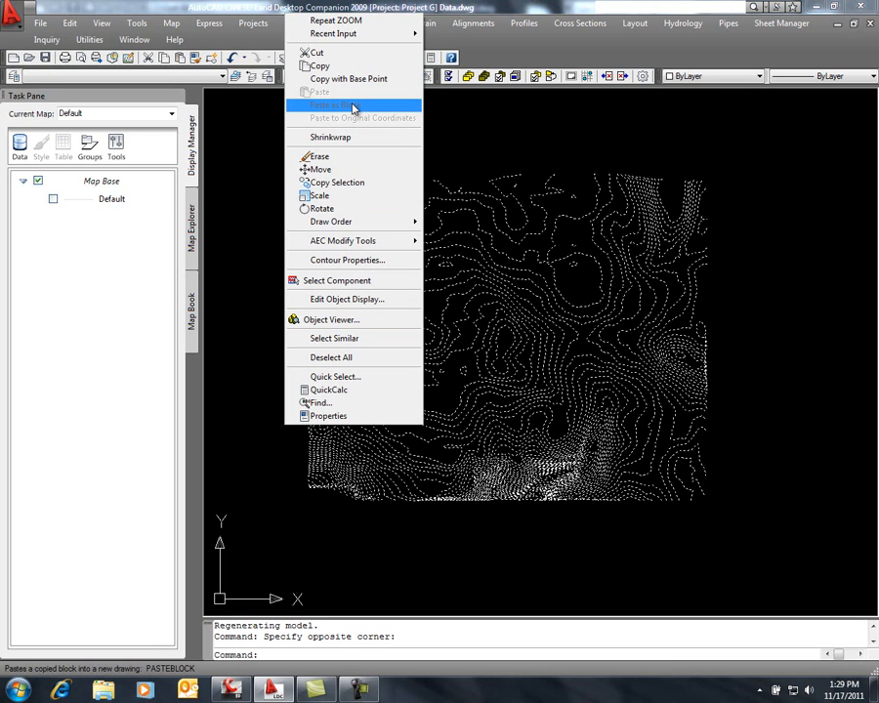
{"action": "left_click", "coordinate": [298, 415]}
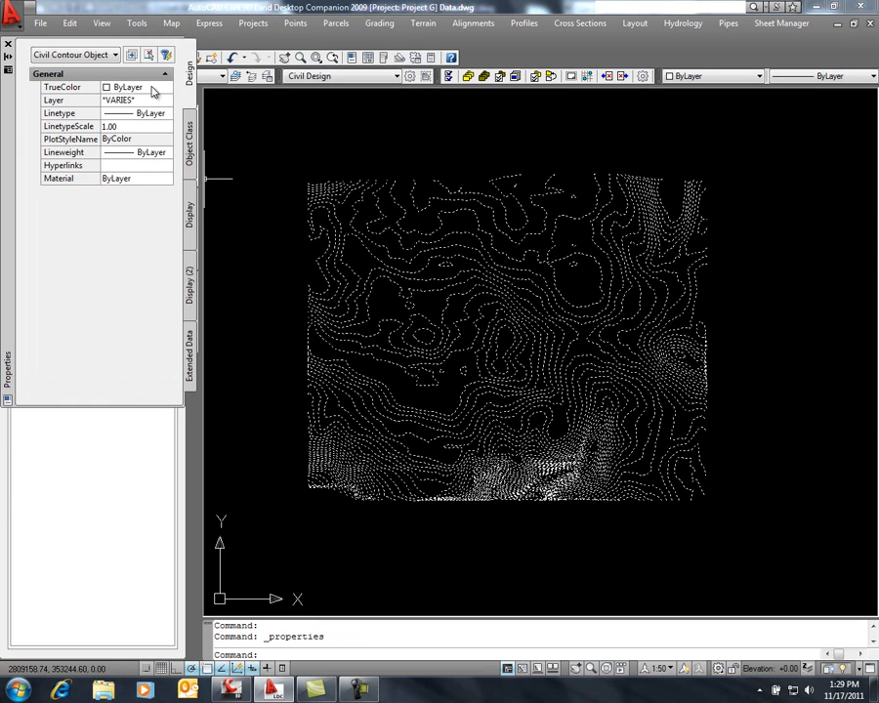
{"action": "left_click", "coordinate": [153, 89]}
{"action": "left_click", "coordinate": [168, 86]}
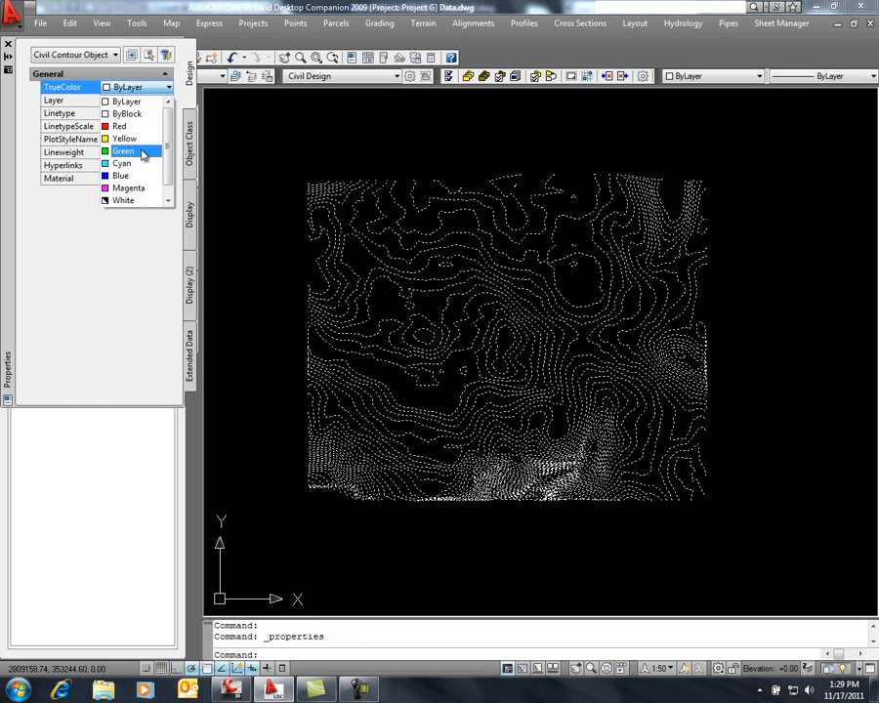
{"action": "left_click", "coordinate": [146, 151]}
{"action": "key", "text": "Escape"}
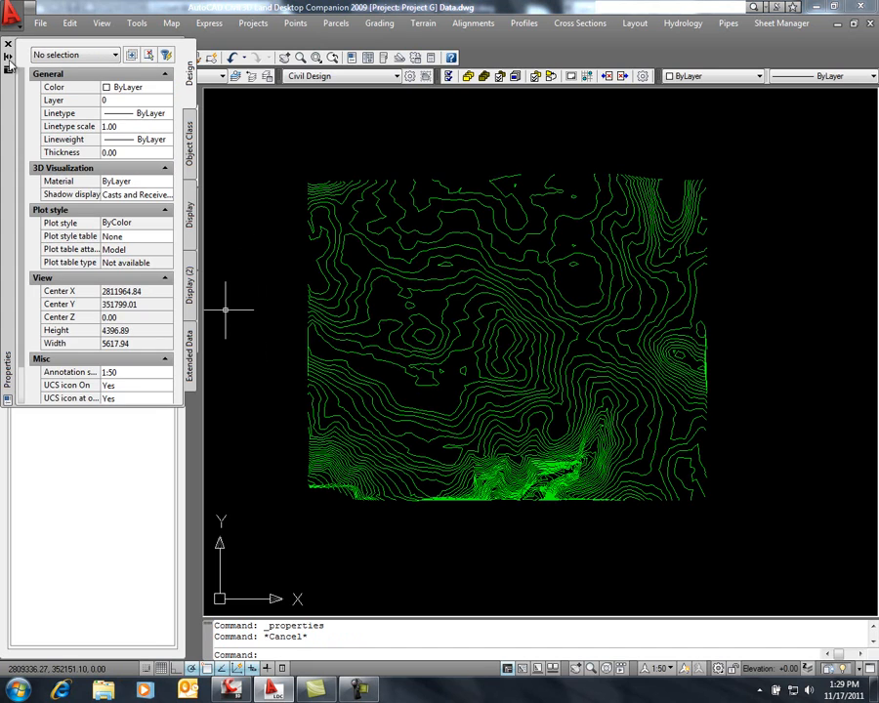
{"action": "left_click", "coordinate": [8, 43]}
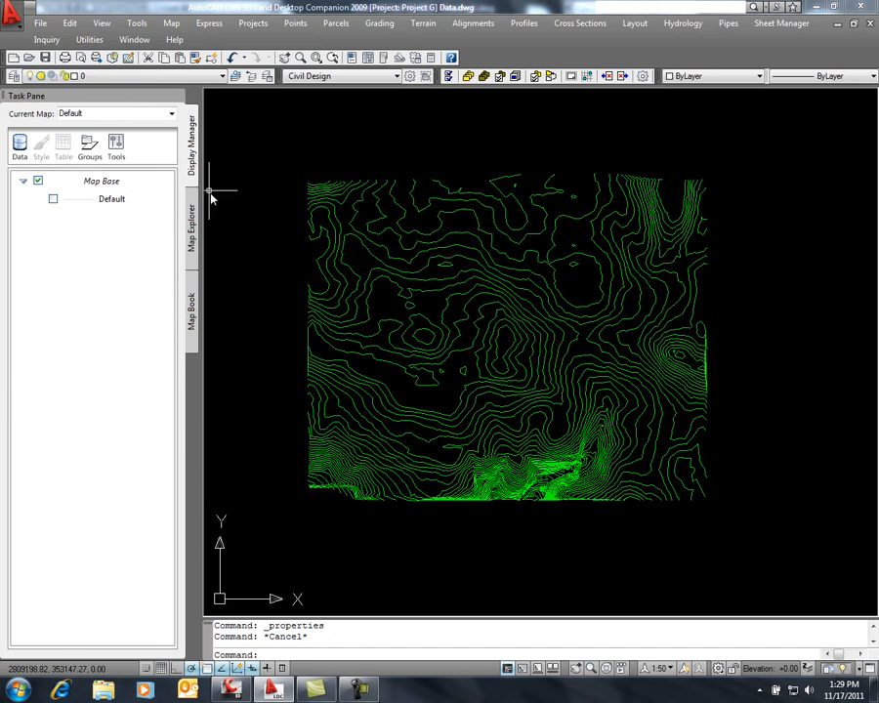
Switch back to Civil 3D 2012 and erase the surface from the drawing
{"action": "left_click", "coordinate": [232, 688]}
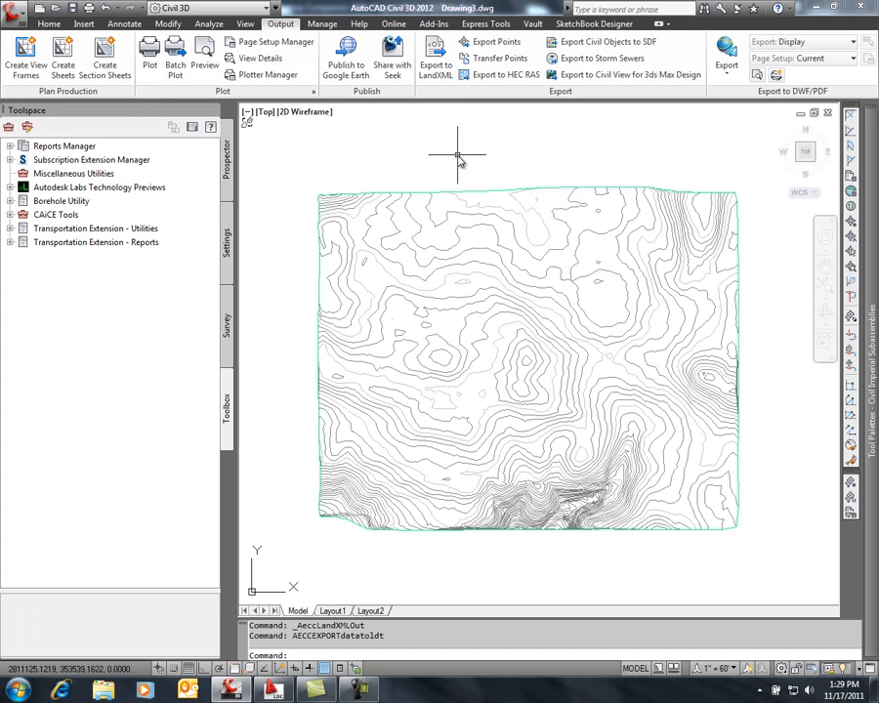
{"action": "type", "text": "e"}
{"action": "key", "text": "Return"}
{"action": "left_click", "coordinate": [440, 189]}
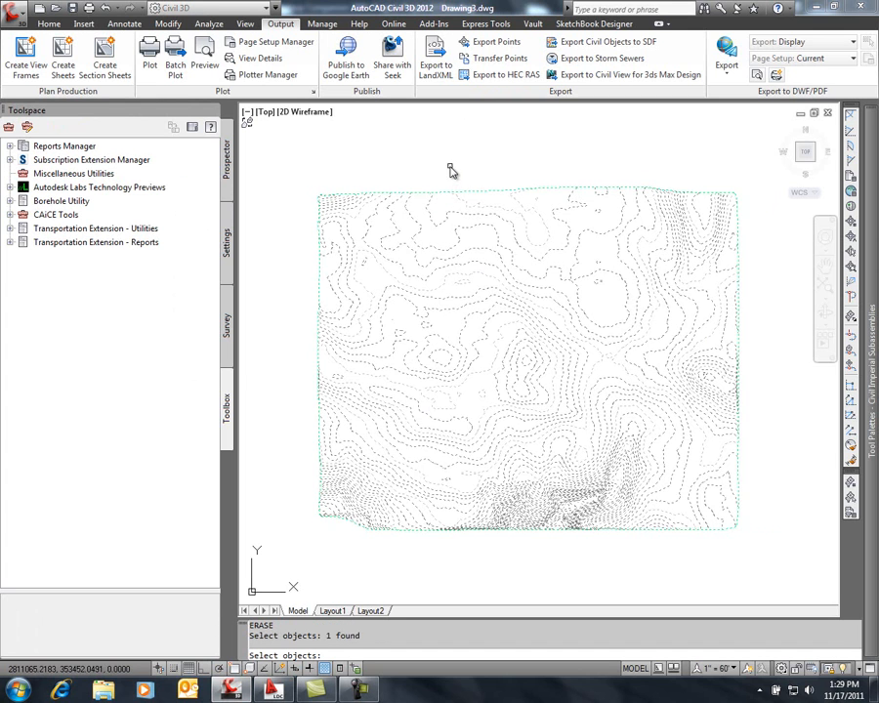
{"action": "key", "text": "Return"}
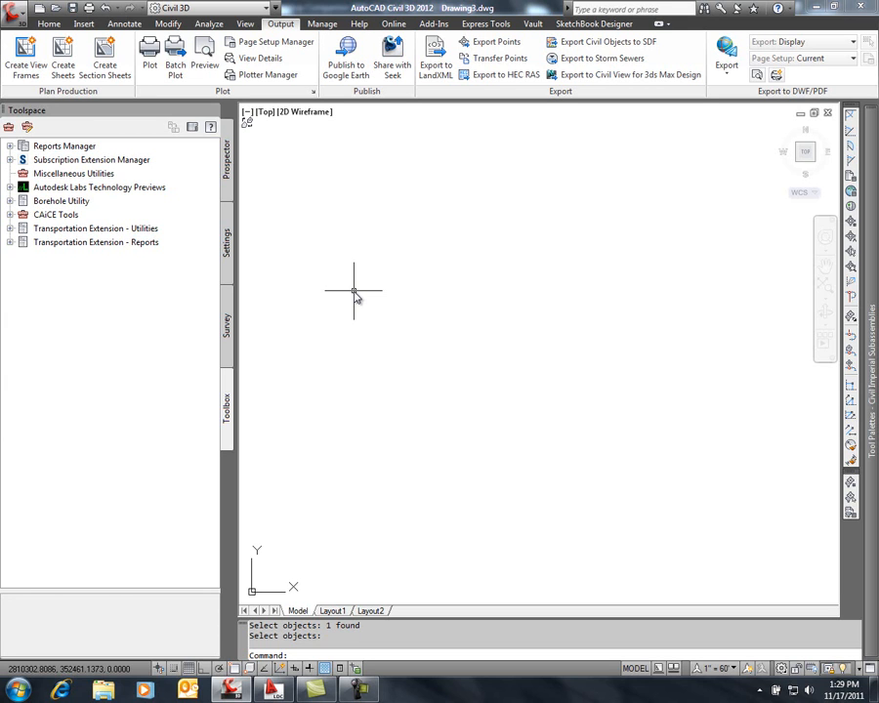
Start a GIS data import and connect to the Sanitary Sewer folder of SHP files in Geospatial Files on the desktop
{"action": "left_click", "coordinate": [84, 25]}
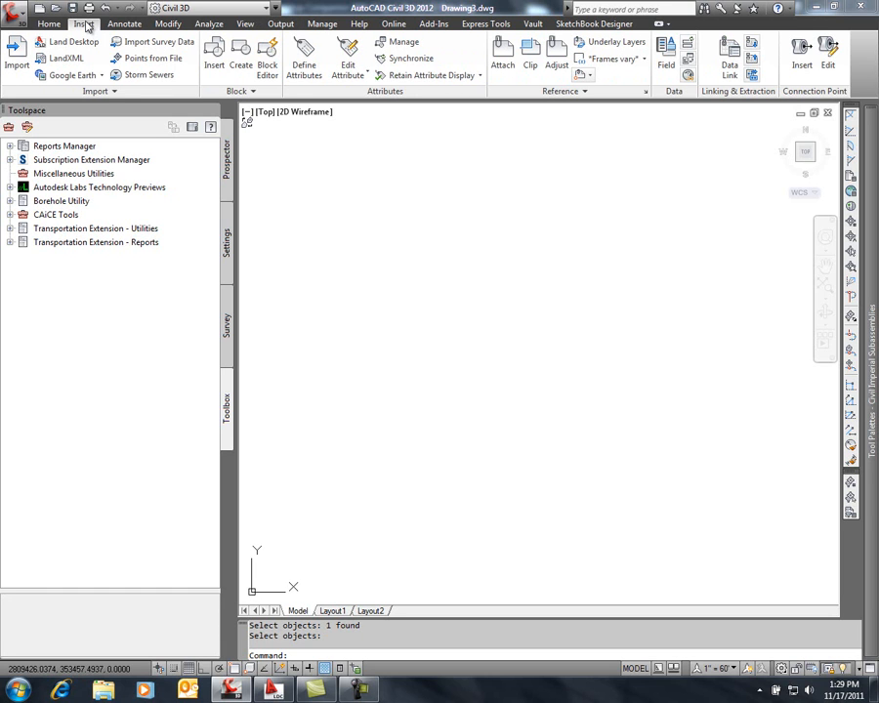
{"action": "left_click", "coordinate": [111, 91]}
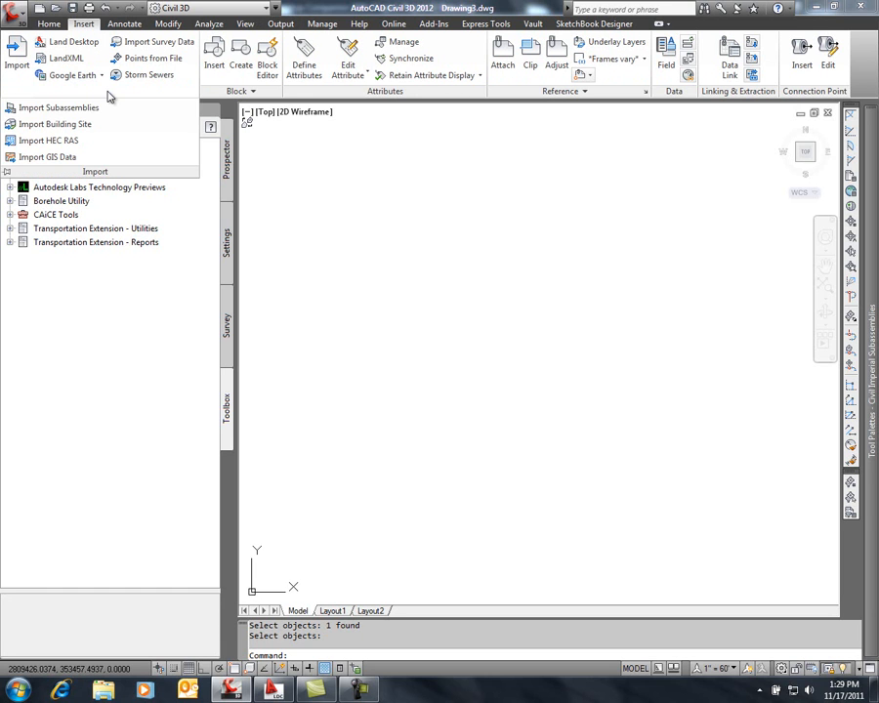
{"action": "left_click", "coordinate": [75, 159]}
{"action": "left_click_drag", "start_coordinate": [483, 180], "coordinate": [360, 156]}
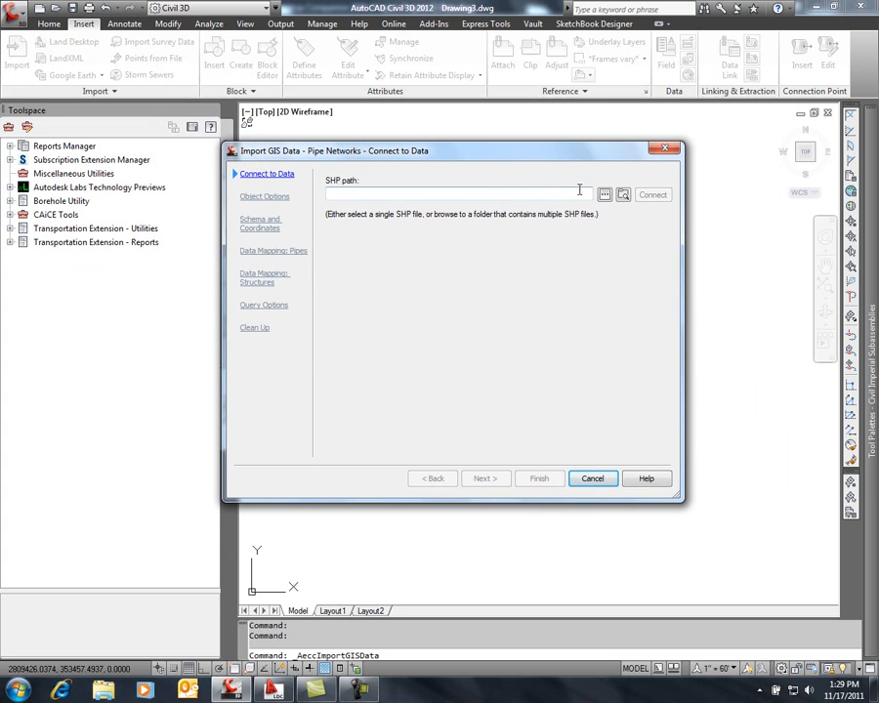
{"action": "left_click", "coordinate": [622, 195]}
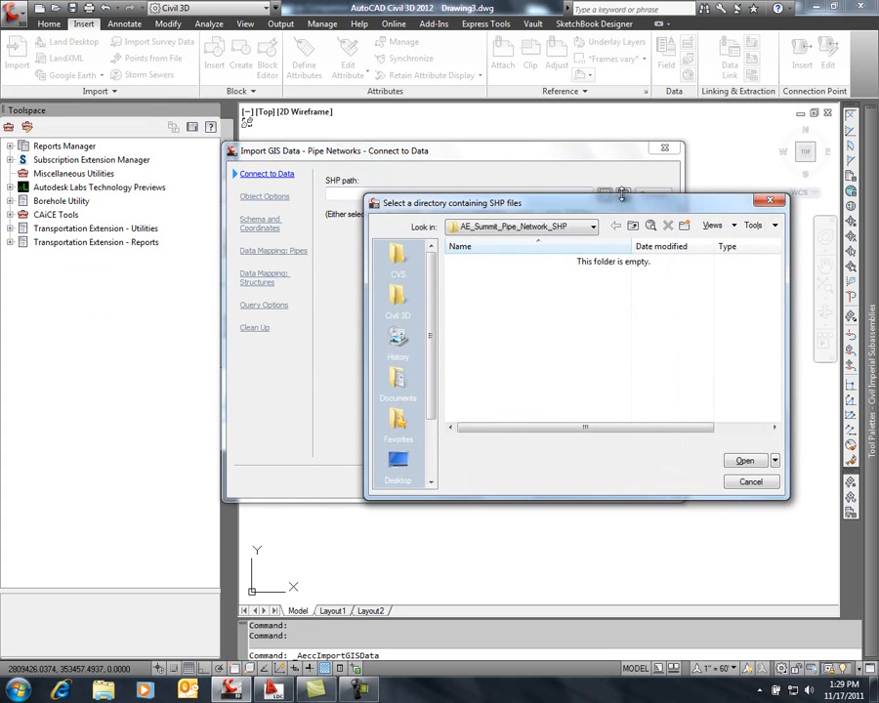
{"action": "left_click", "coordinate": [398, 463]}
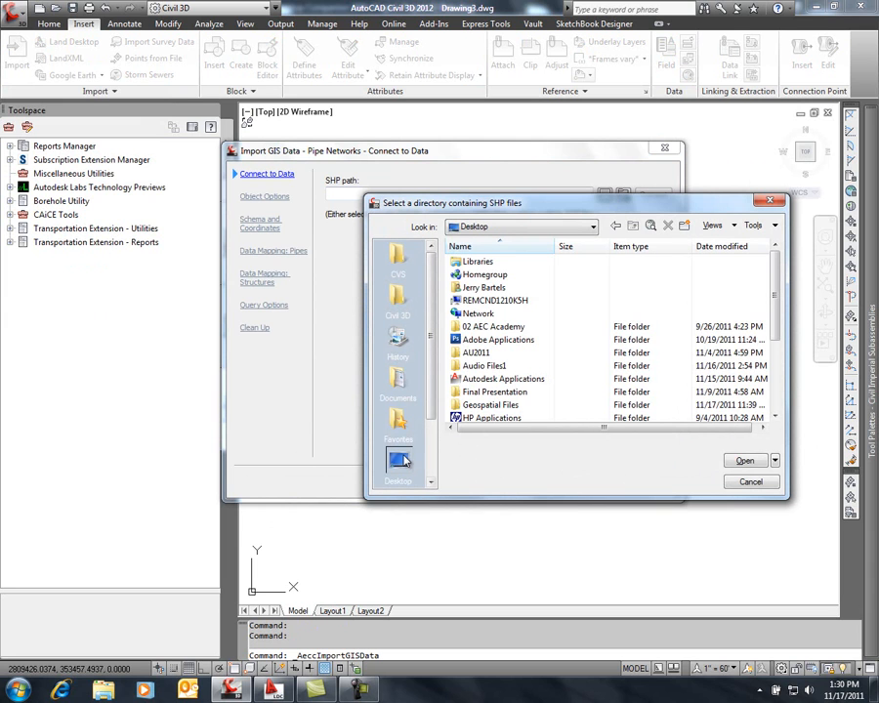
{"action": "double_click", "coordinate": [496, 406]}
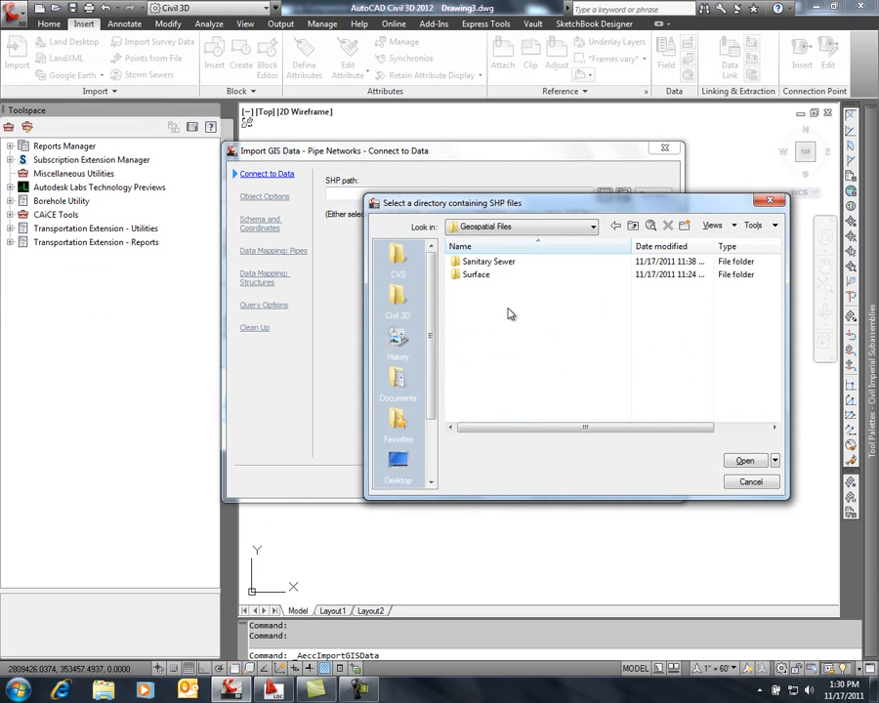
{"action": "left_click", "coordinate": [514, 263]}
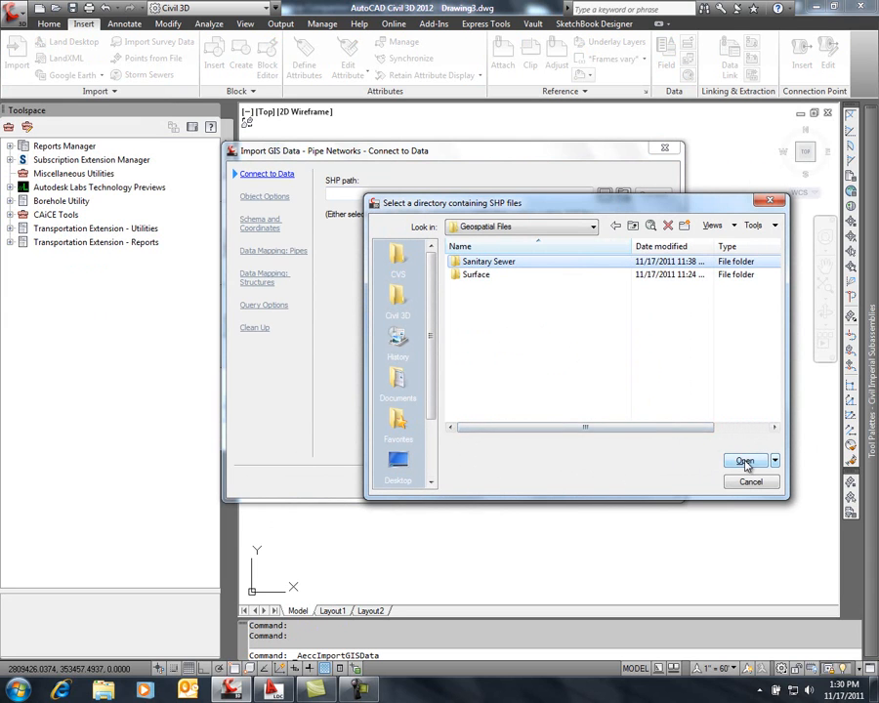
{"action": "left_click", "coordinate": [747, 465]}
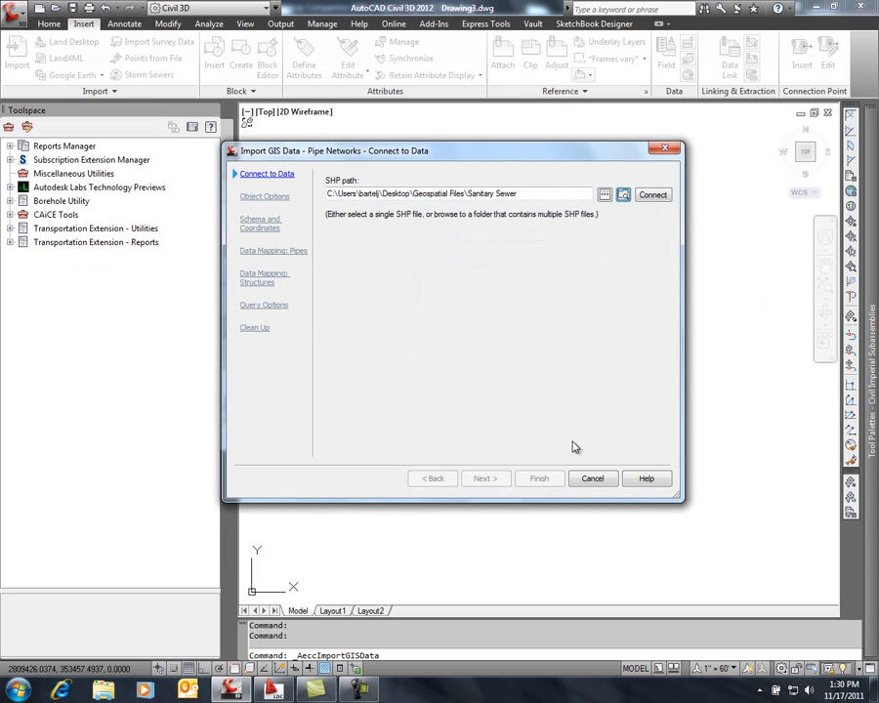
{"action": "left_click", "coordinate": [655, 195]}
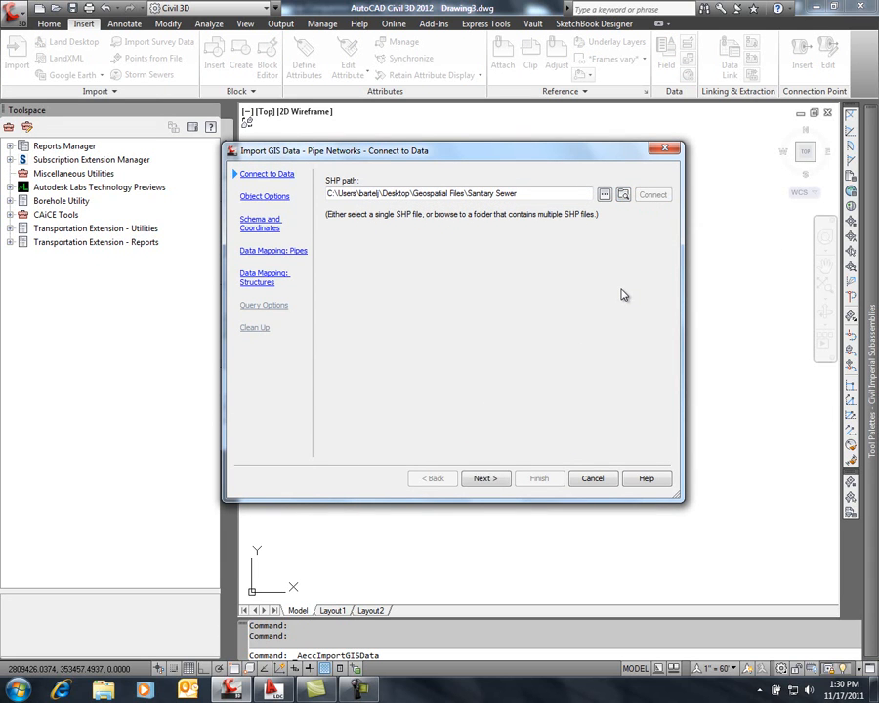
{"action": "left_click", "coordinate": [486, 479]}
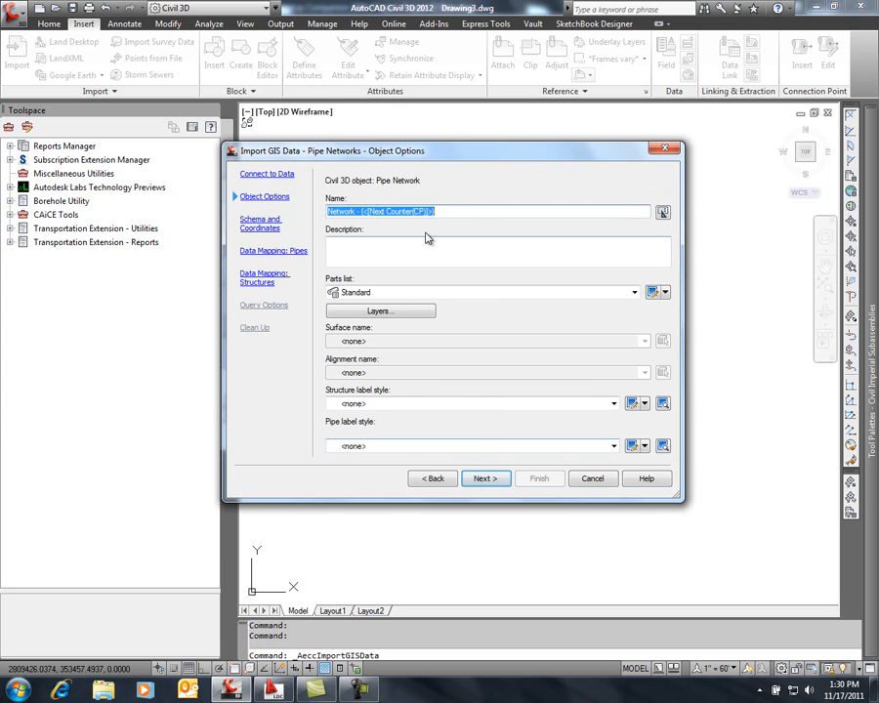
Configure the pipe network import with the name SanitarySewer, the Sanitary Sewer parts list and the Length Description and Slope pipe label style
{"action": "left_click_drag", "start_coordinate": [437, 211], "coordinate": [318, 235]}
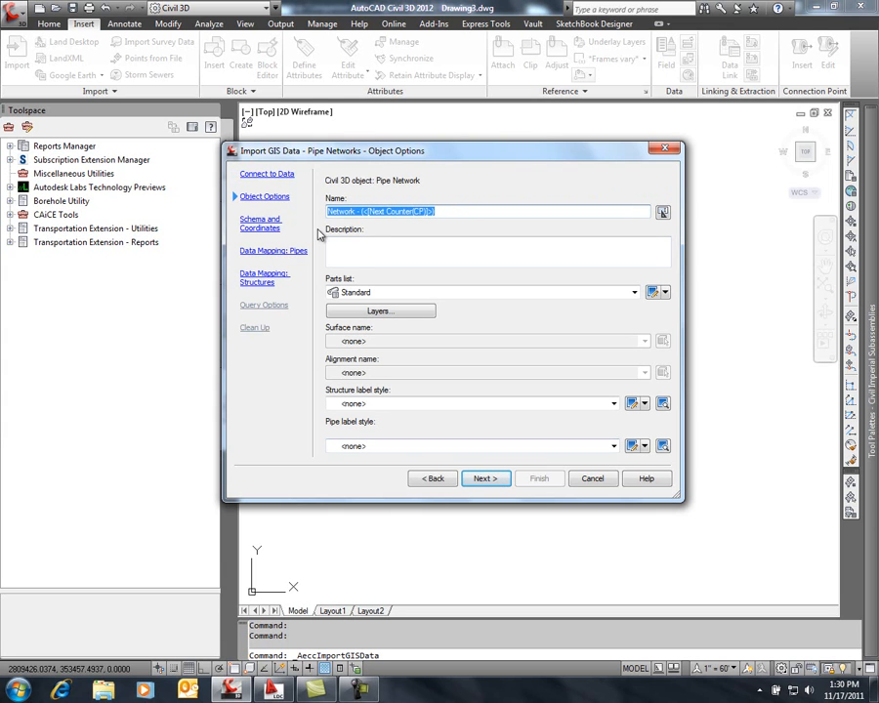
{"action": "type", "text": "SanitarySewer"}
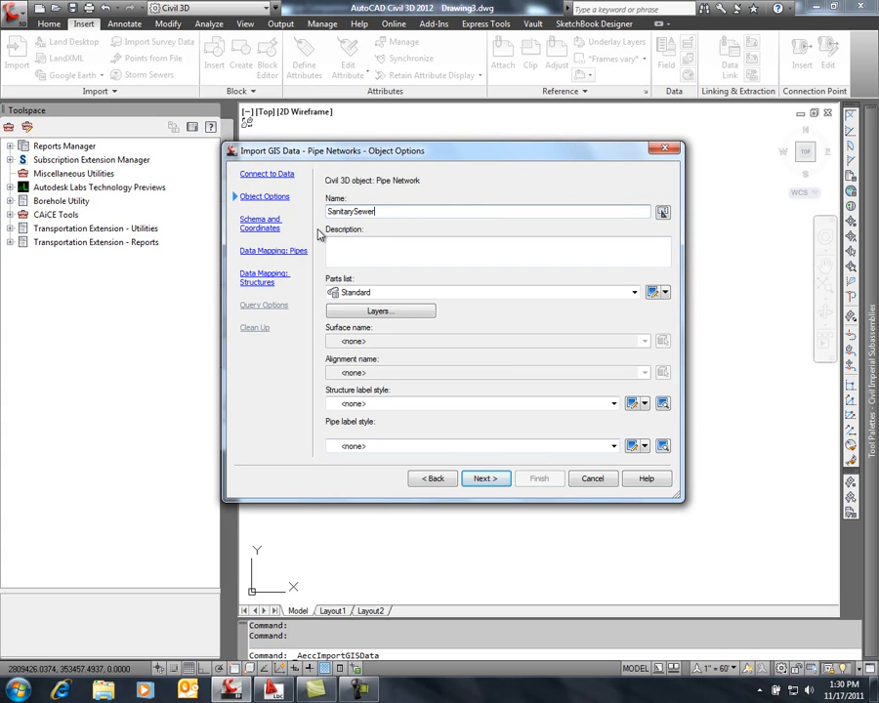
{"action": "left_click", "coordinate": [633, 292]}
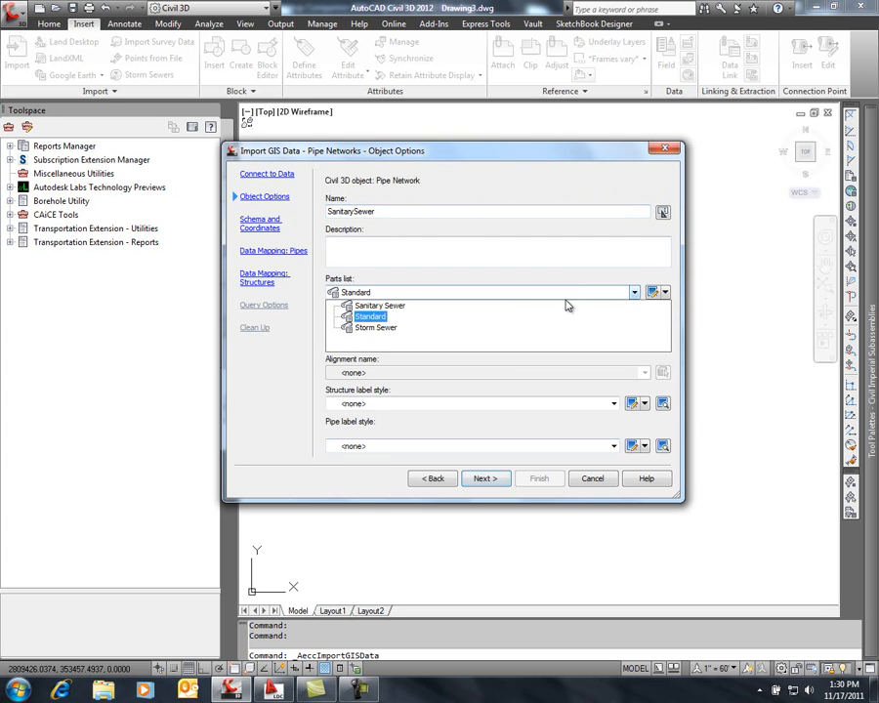
{"action": "left_click", "coordinate": [398, 307]}
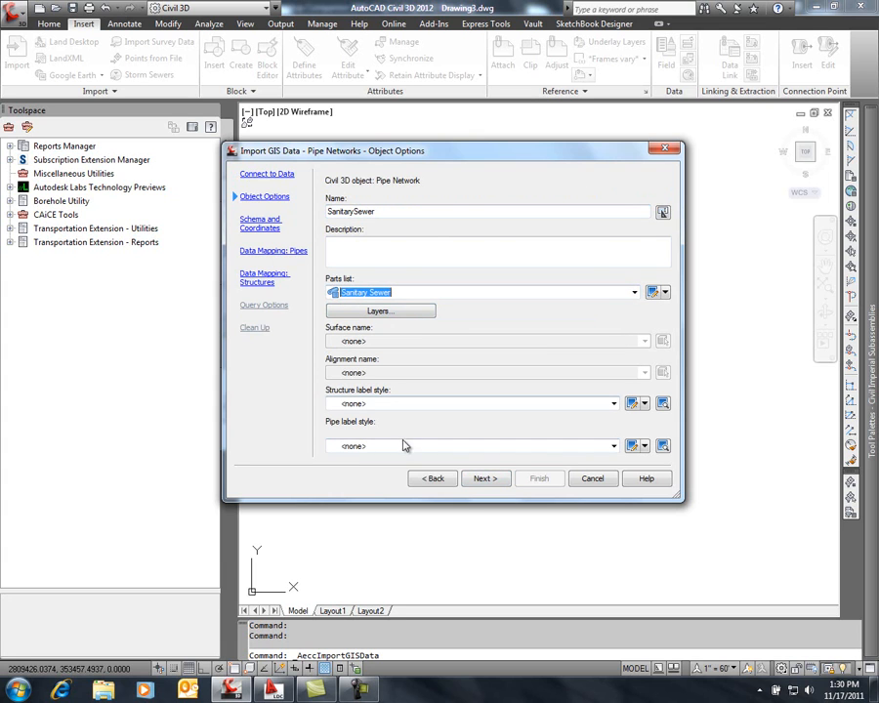
{"action": "left_click", "coordinate": [612, 446]}
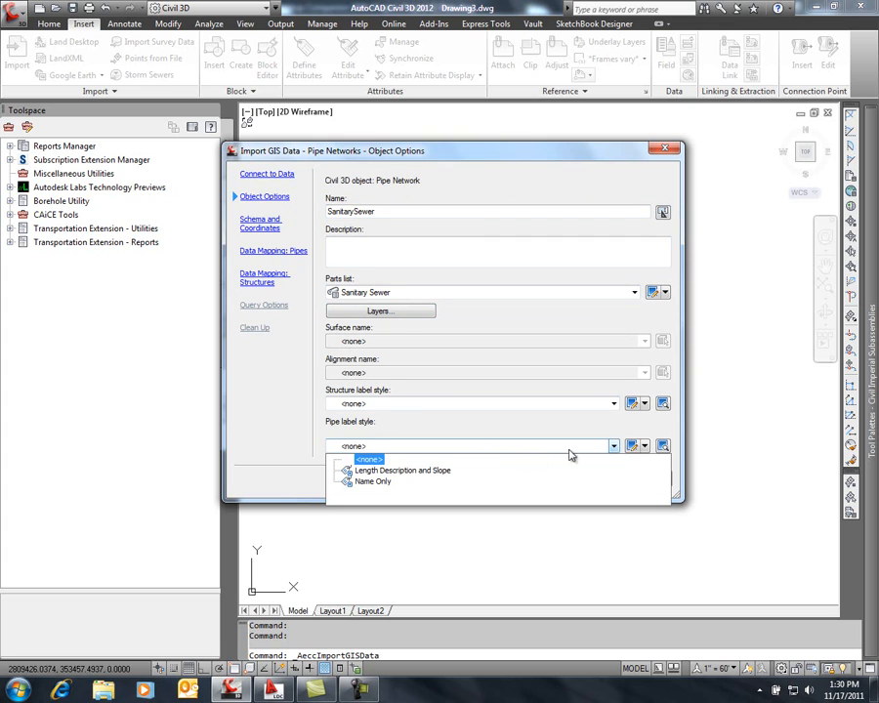
{"action": "left_click", "coordinate": [415, 475]}
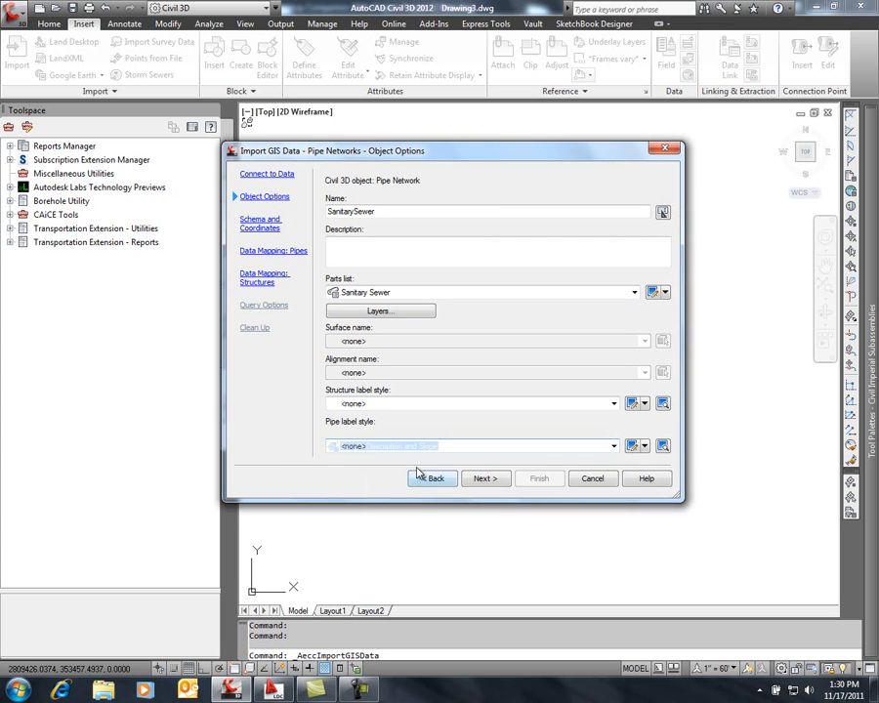
{"action": "left_click", "coordinate": [485, 478]}
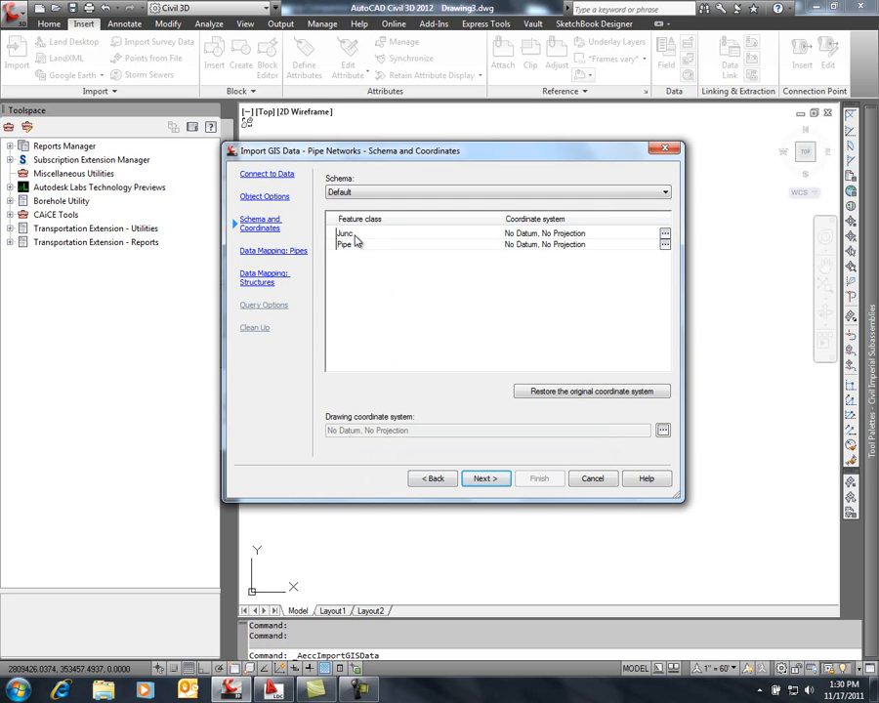
Map the Default:Pipe feature class to the Circular pipe shape and check the imported data fields available for Start Invert Elevation
{"action": "left_click", "coordinate": [486, 479]}
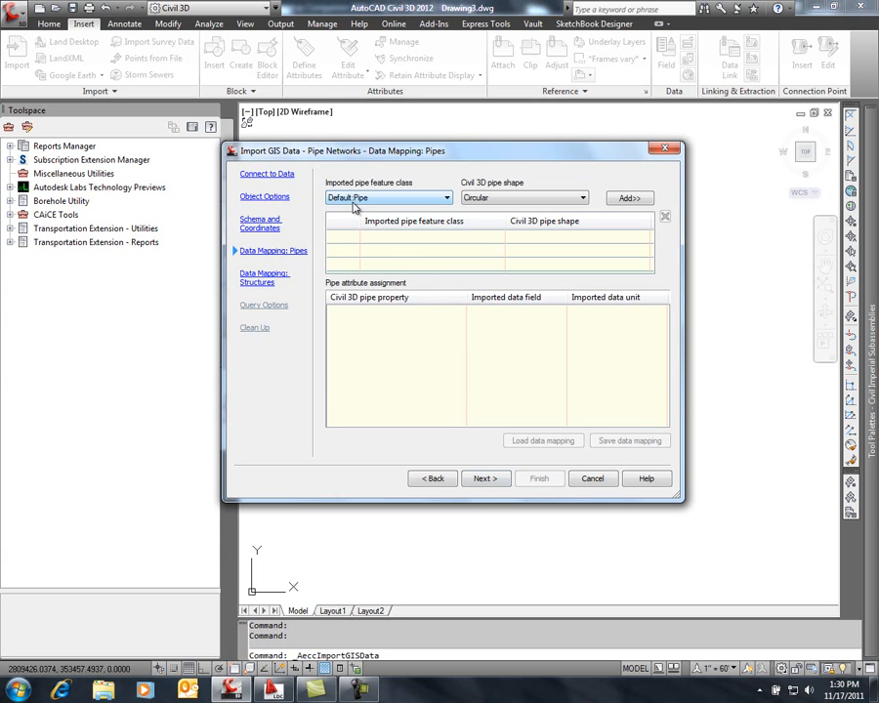
{"action": "left_click", "coordinate": [629, 199]}
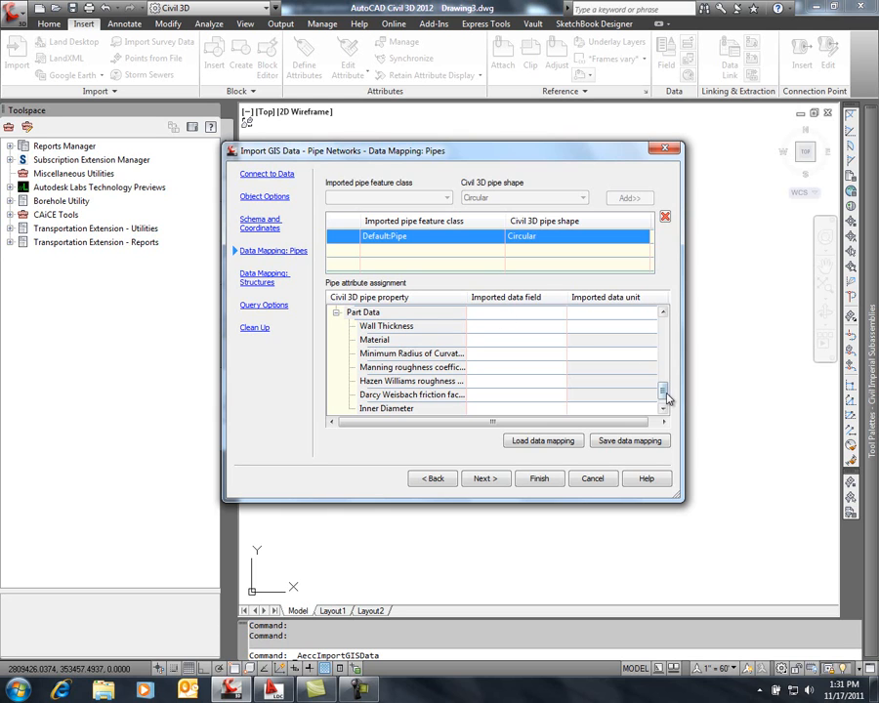
{"action": "left_click_drag", "start_coordinate": [665, 393], "coordinate": [670, 359]}
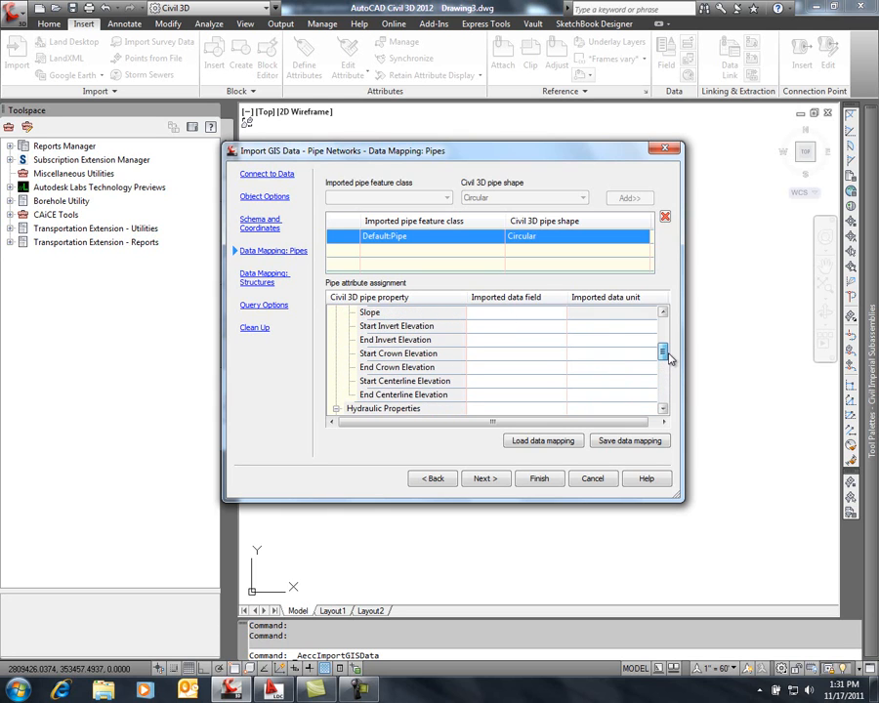
{"action": "left_click", "coordinate": [500, 330]}
{"action": "left_click", "coordinate": [499, 333]}
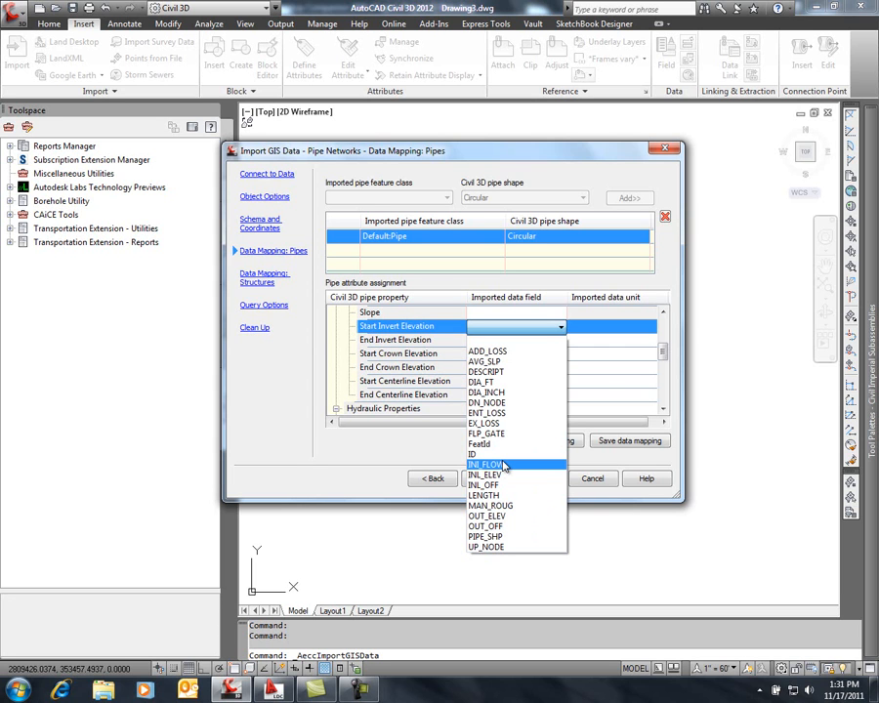
{"action": "left_click", "coordinate": [422, 449]}
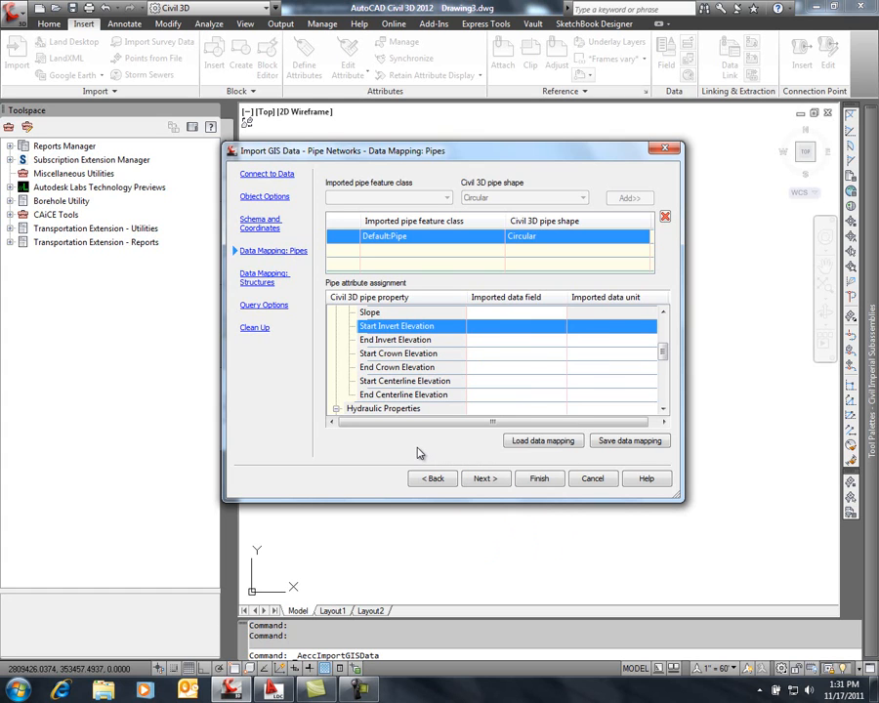
Load the pipe attribute assignments from AE_Summit_Pipe_Mapping.xml and review the mapped data fields
{"action": "left_click", "coordinate": [535, 446]}
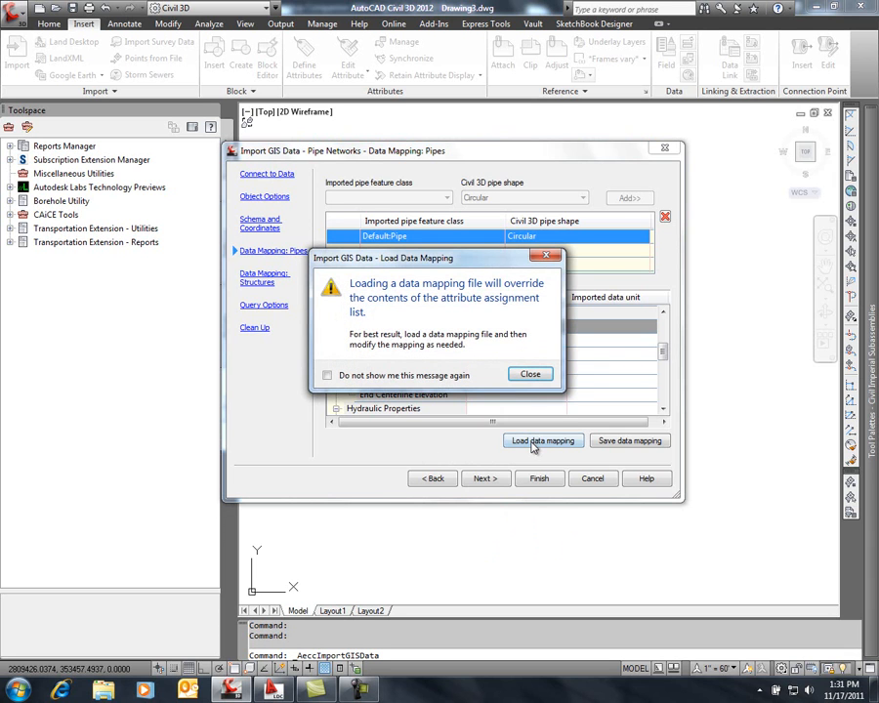
{"action": "left_click", "coordinate": [527, 374]}
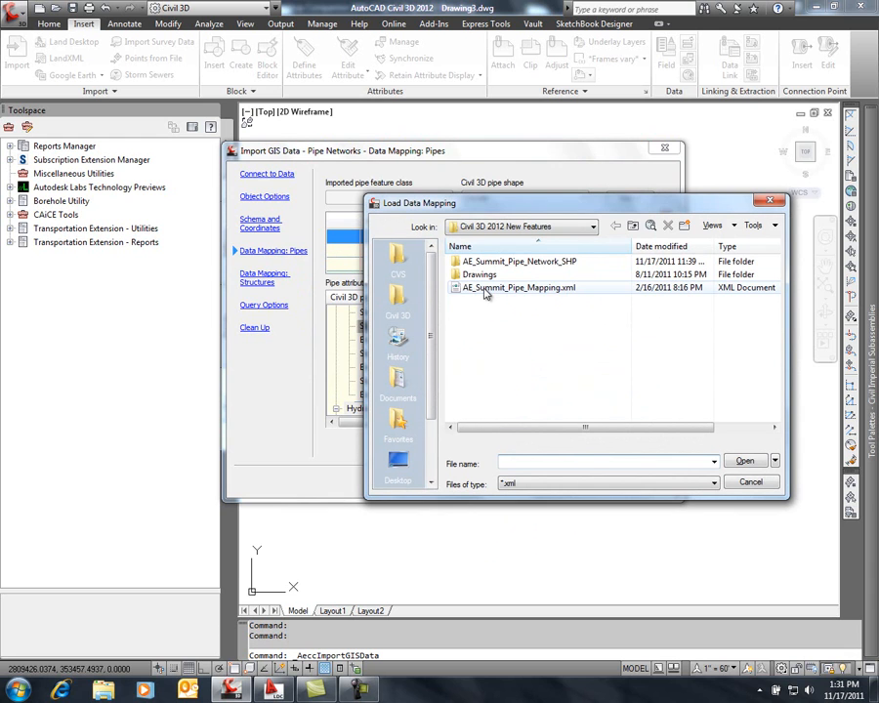
{"action": "left_click", "coordinate": [487, 291]}
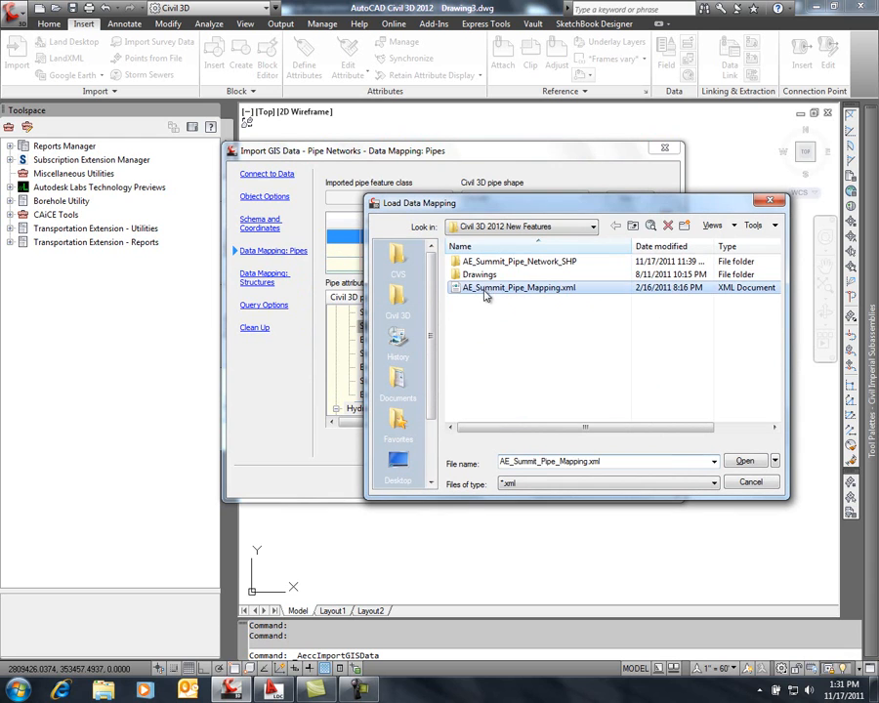
{"action": "left_click", "coordinate": [740, 465]}
{"action": "left_click", "coordinate": [664, 350]}
{"action": "mouse_move", "coordinate": [664, 350]}
{"action": "left_mouse_down"}
{"action": "mouse_move", "coordinate": [666, 333]}
{"action": "mouse_move", "coordinate": [668, 403]}
{"action": "mouse_move", "coordinate": [666, 330]}
{"action": "left_mouse_up"}
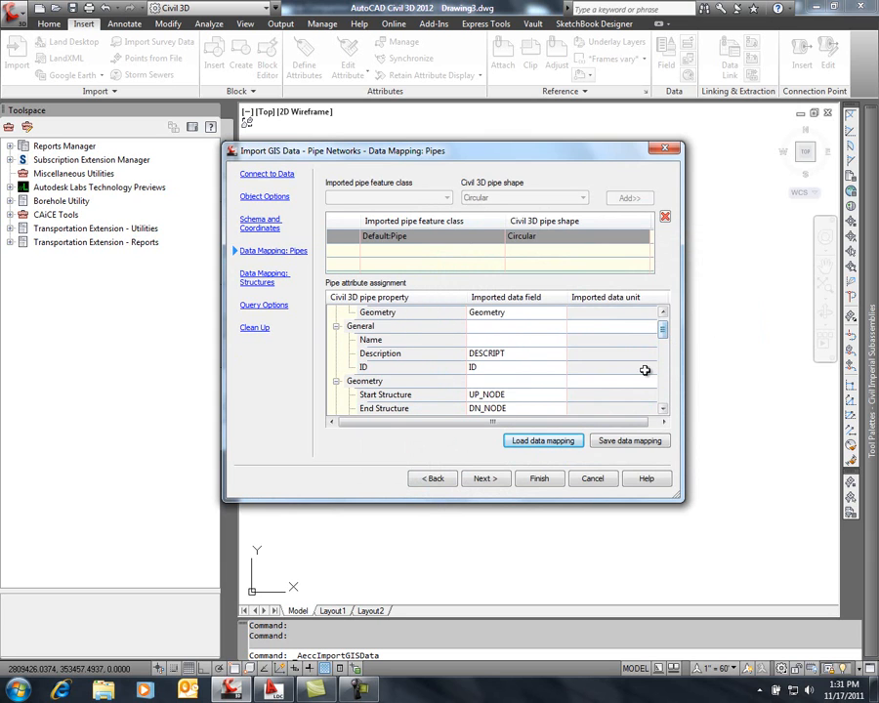
Map the Default:Junc feature class to the Cylindrical structure shape and assign RIM_ELEV to Rim Elevation
{"action": "left_click", "coordinate": [485, 478]}
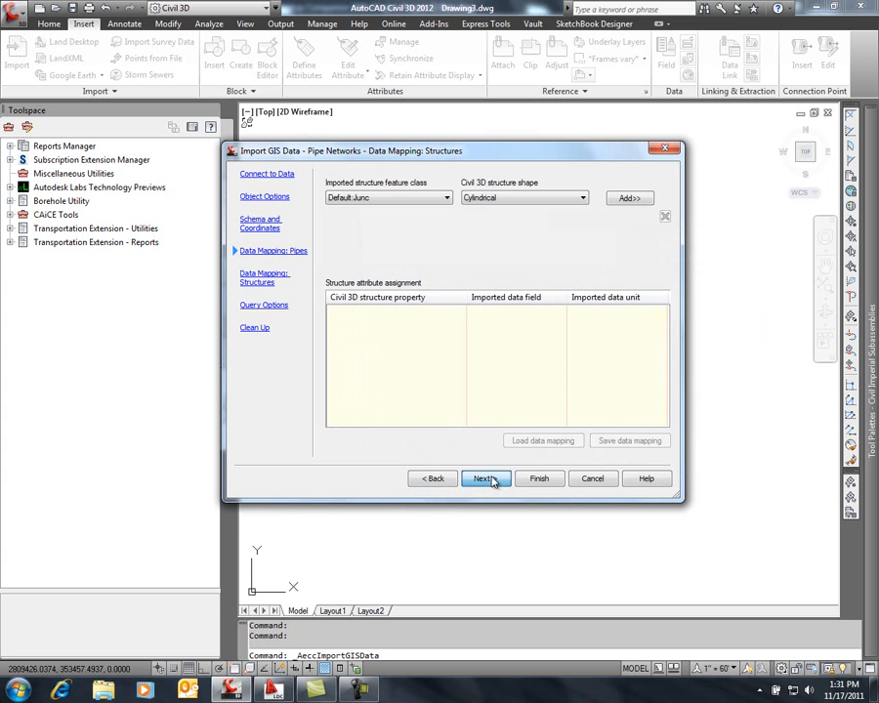
{"action": "left_click", "coordinate": [625, 199]}
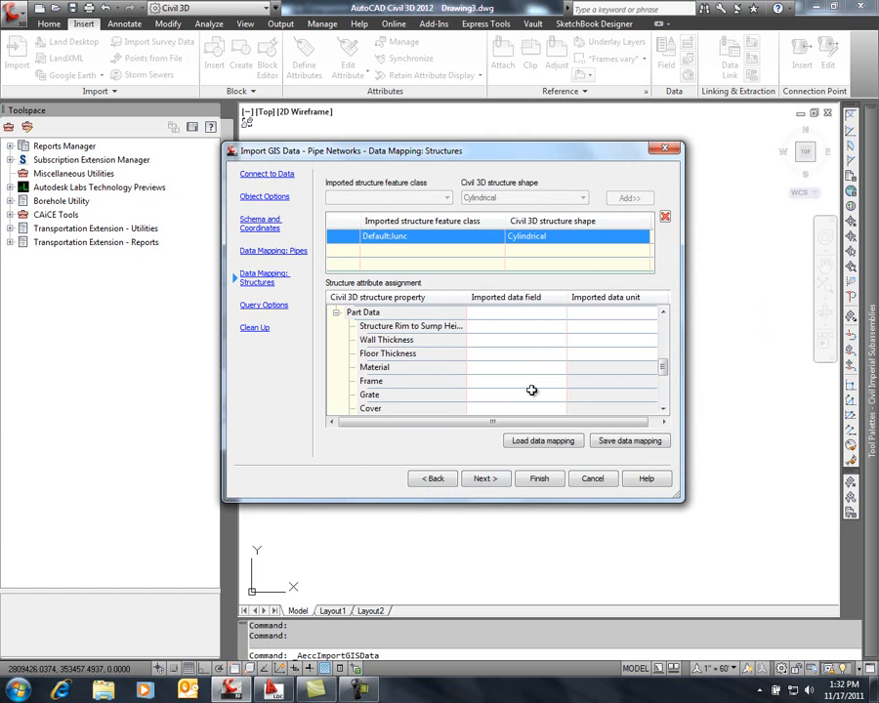
{"action": "left_click_drag", "start_coordinate": [663, 369], "coordinate": [665, 340]}
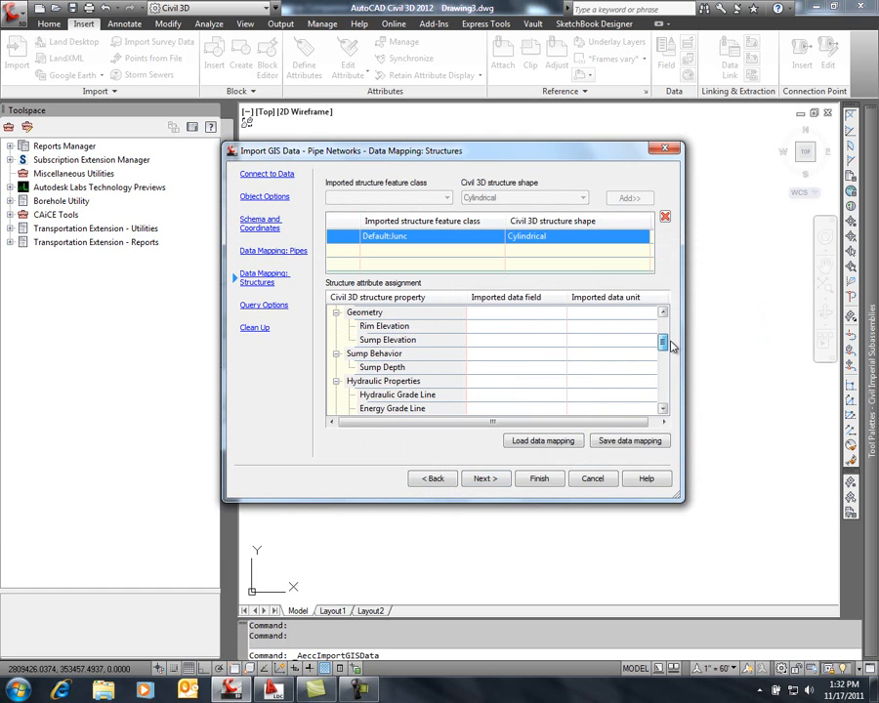
{"action": "left_click", "coordinate": [522, 328]}
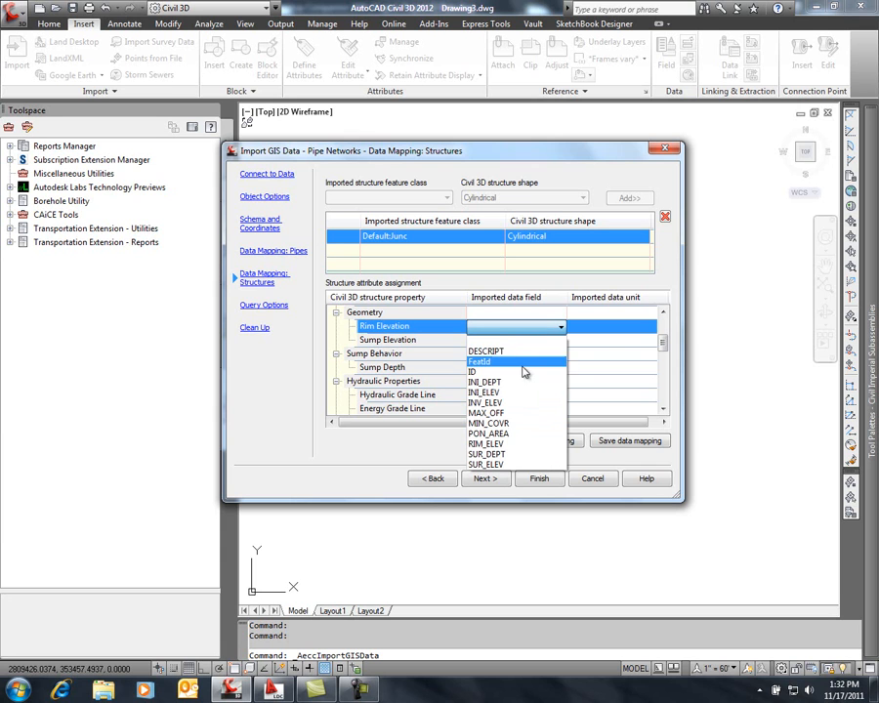
{"action": "left_click", "coordinate": [517, 445]}
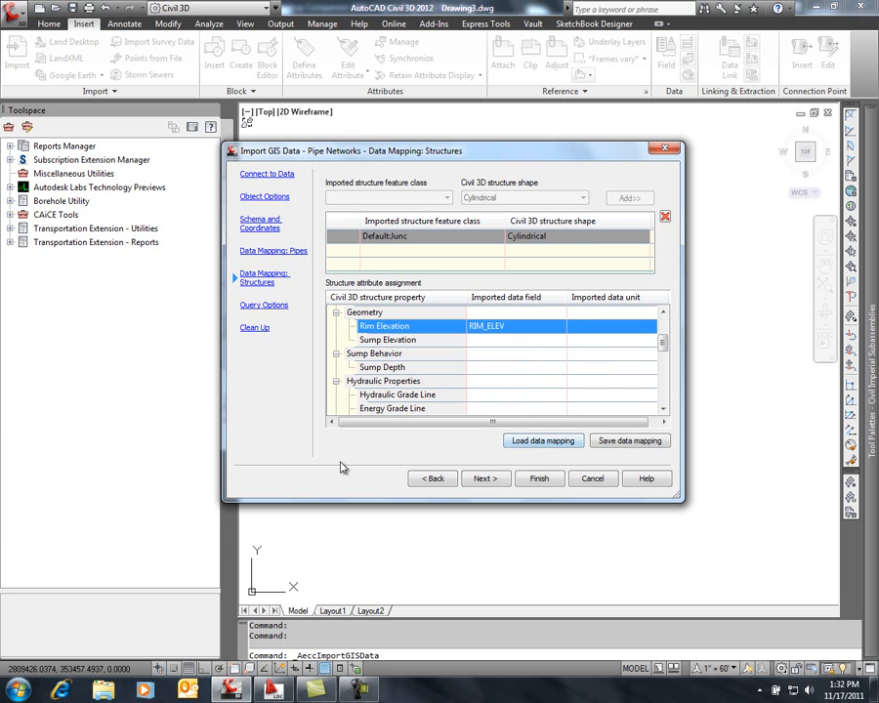
Use the default structure shape with default shape attributes and keep the query option to import all GIS data
{"action": "left_click", "coordinate": [486, 481]}
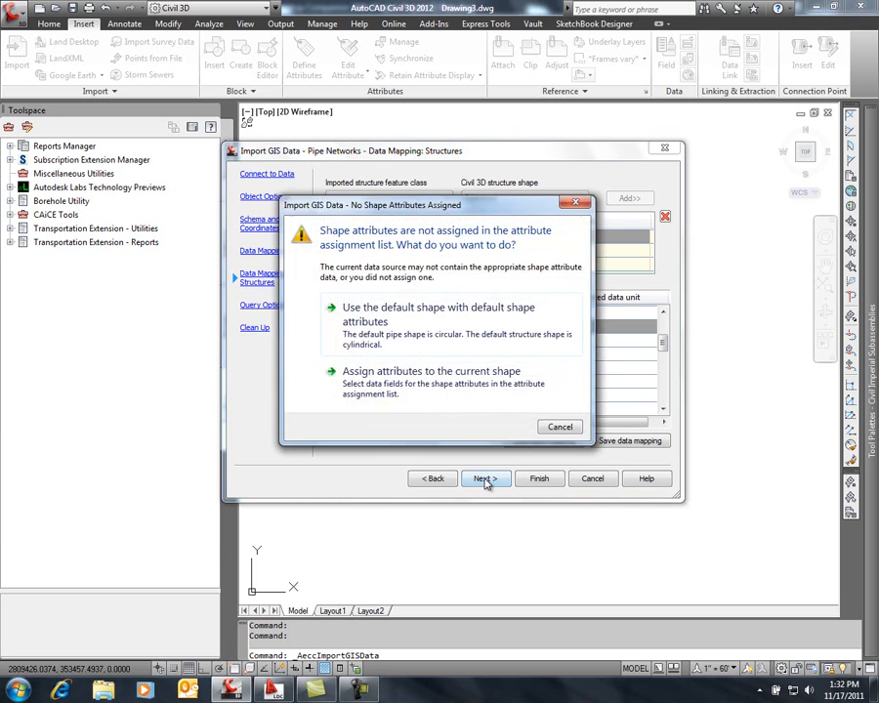
{"action": "left_click", "coordinate": [440, 311]}
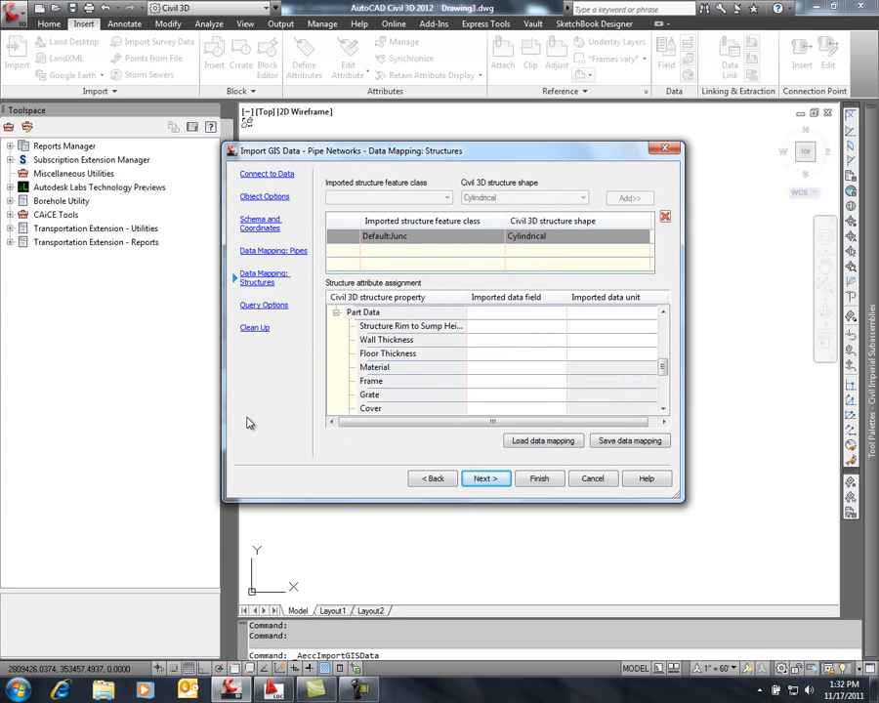
{"action": "left_click", "coordinate": [484, 479]}
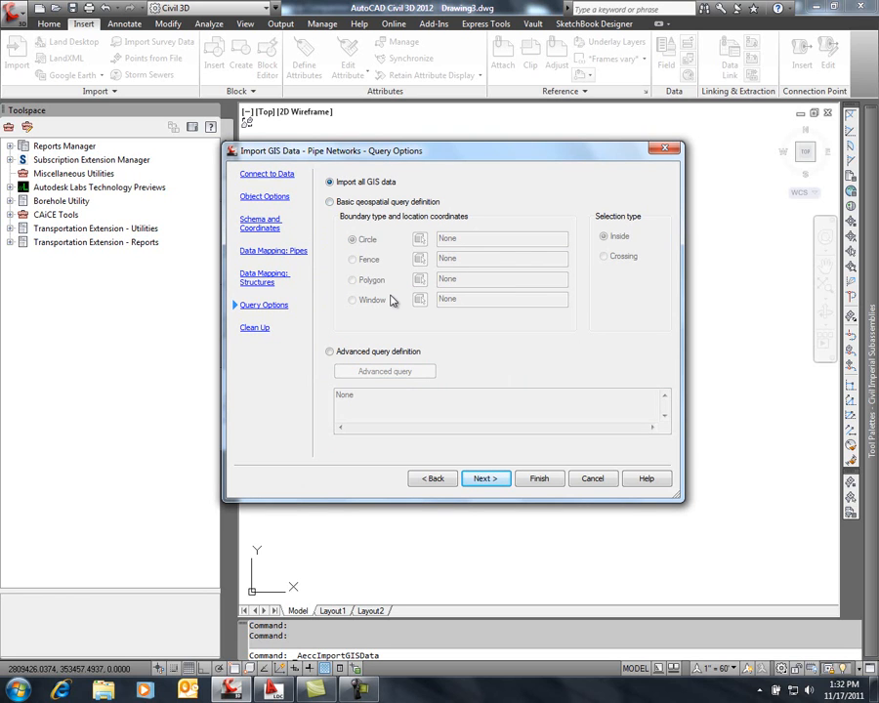
{"action": "left_click", "coordinate": [486, 478]}
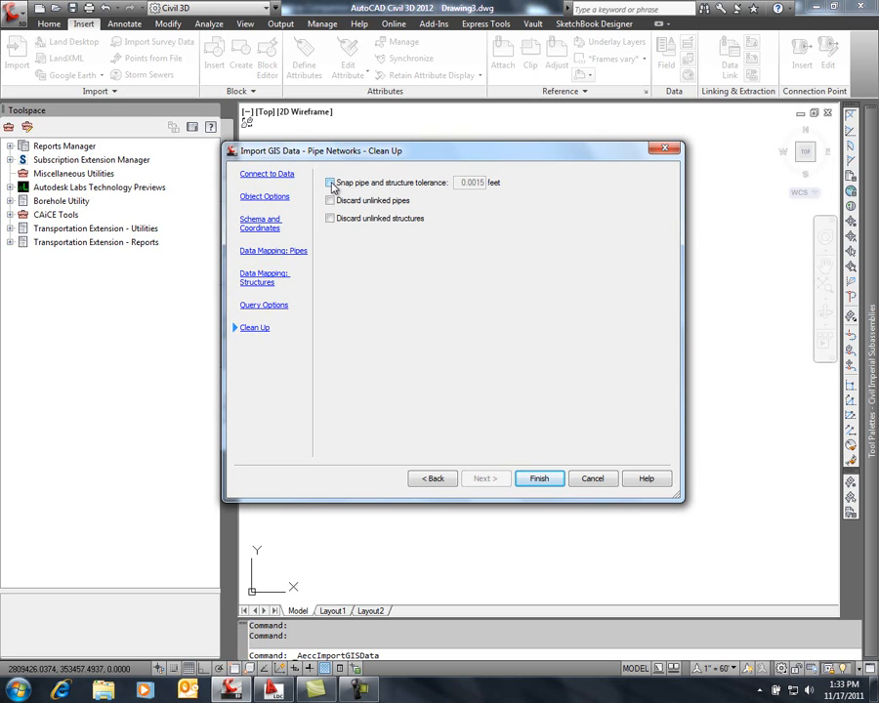
Set the clean-up snap tolerance to .5 feet, discard unlinked pipes and structures, and run the pipe network import
{"action": "left_click", "coordinate": [330, 183]}
{"action": "double_click", "coordinate": [463, 182]}
{"action": "type", "text": ".5"}
{"action": "left_click", "coordinate": [331, 200]}
{"action": "left_click", "coordinate": [331, 220]}
{"action": "left_click", "coordinate": [542, 476]}
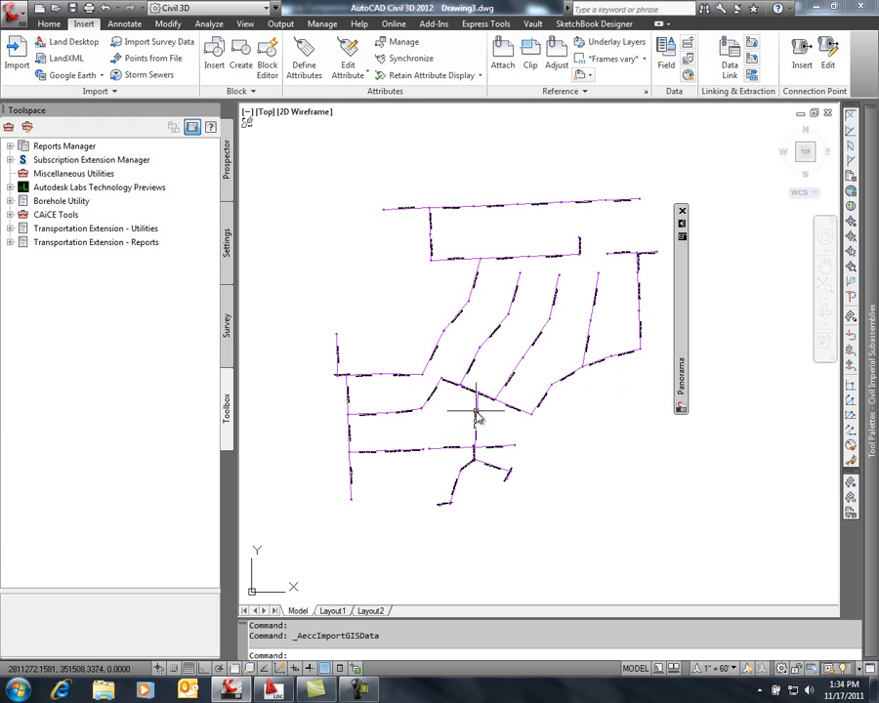
Close the Panorama and inspect the imported pipes, manholes and pipe labels around the central junctions
{"action": "scroll", "coordinate": [474, 459], "scroll_direction": "up", "scroll_amount": 8}
{"action": "scroll", "coordinate": [477, 475], "scroll_direction": "up", "scroll_amount": 2}
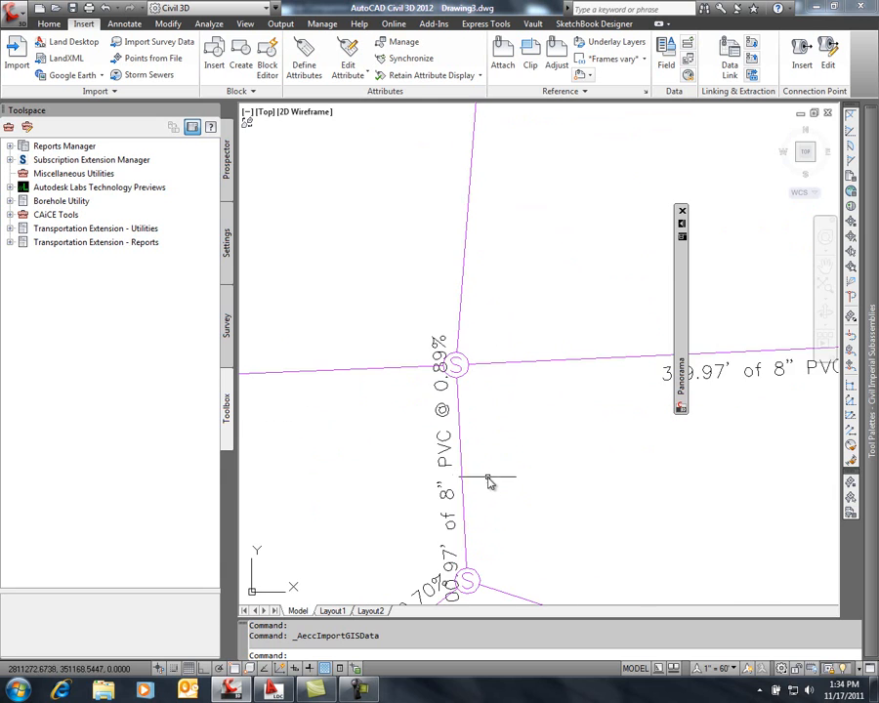
{"action": "scroll", "coordinate": [483, 430], "scroll_direction": "up", "scroll_amount": 2}
{"action": "left_click", "coordinate": [681, 211]}
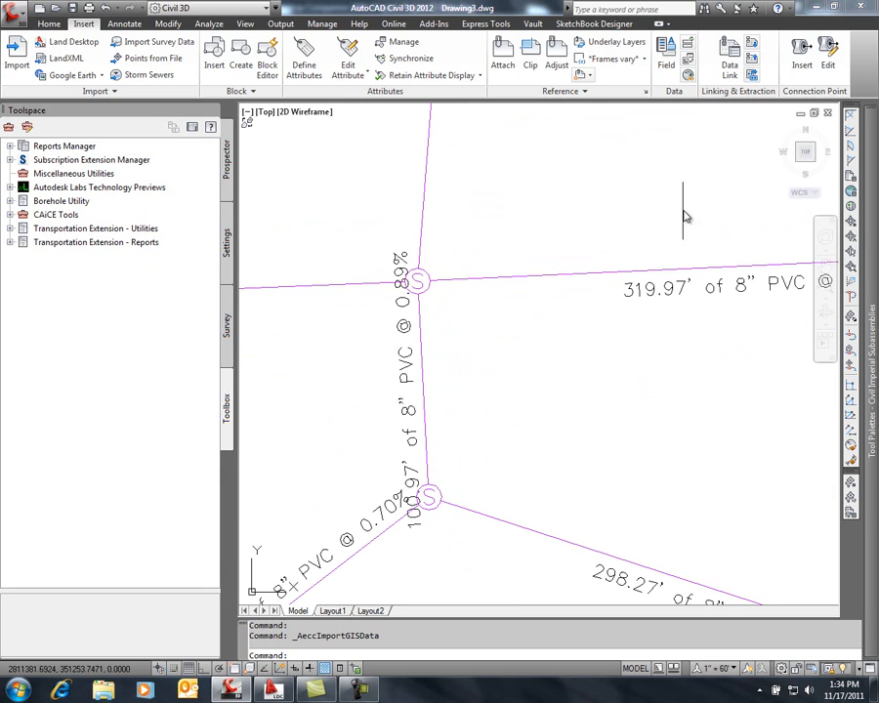
{"action": "middle_click_drag", "start_coordinate": [483, 353], "coordinate": [543, 298]}
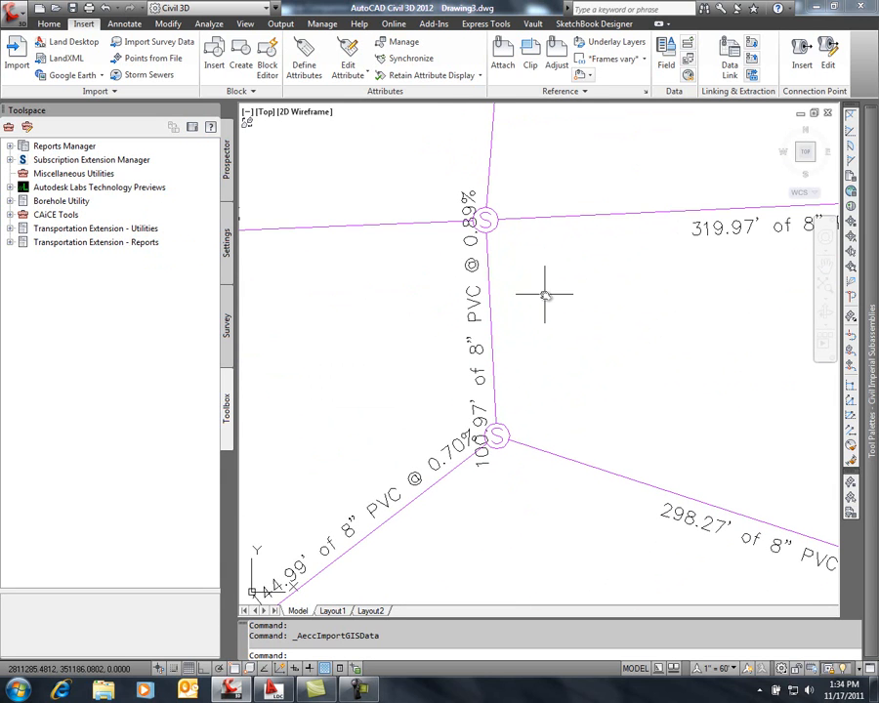
{"action": "scroll", "coordinate": [543, 294], "scroll_direction": "down", "scroll_amount": 3}
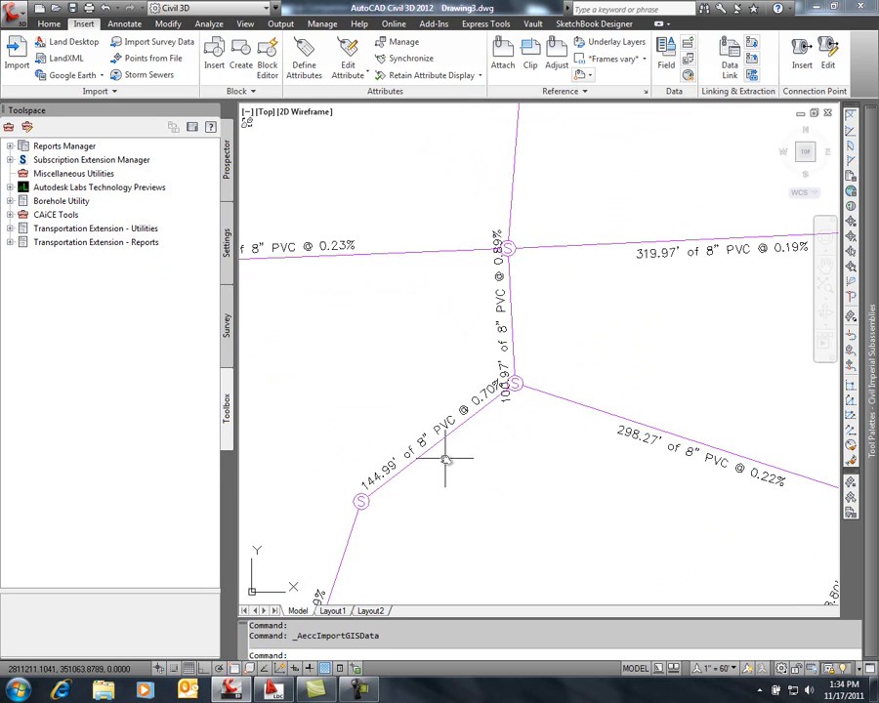
Select the two central manholes with their connecting pipes and open them in the Object Viewer
{"action": "left_click", "coordinate": [591, 187]}
{"action": "left_click", "coordinate": [516, 240]}
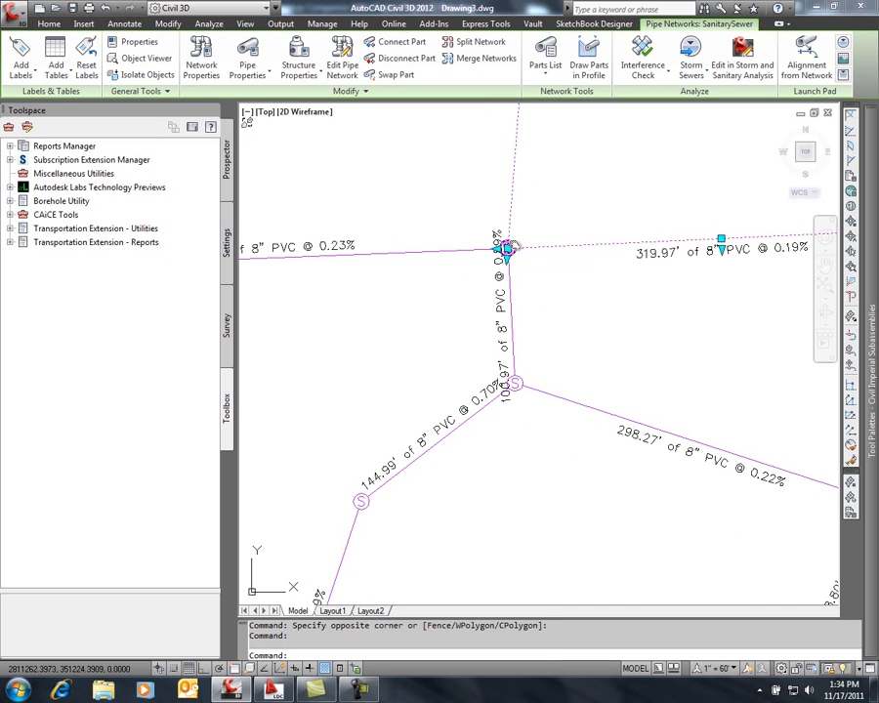
{"action": "left_click", "coordinate": [510, 243]}
{"action": "left_click", "coordinate": [464, 251]}
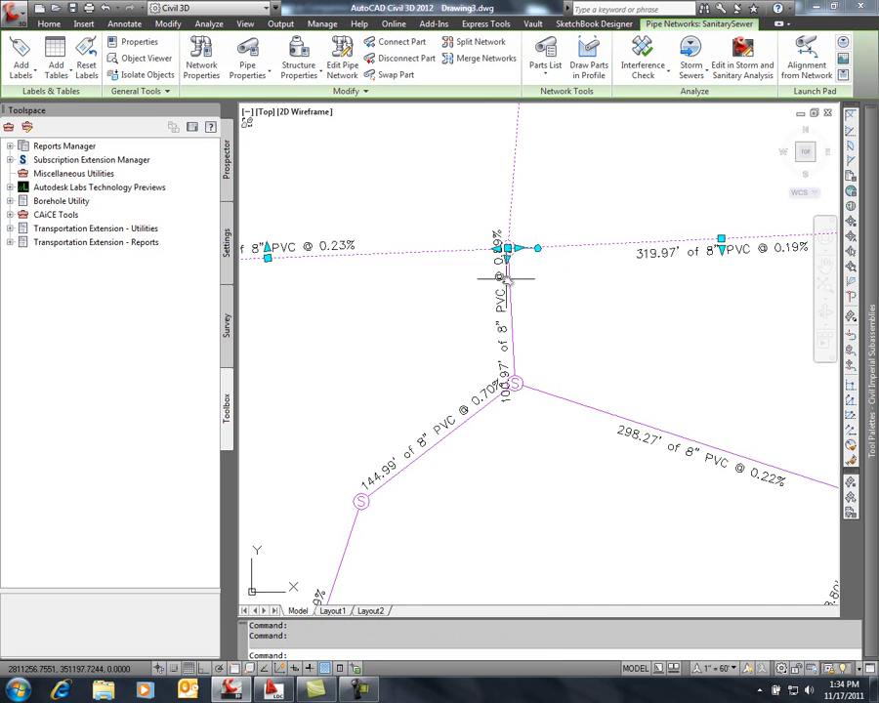
{"action": "left_click", "coordinate": [512, 277]}
{"action": "left_click", "coordinate": [518, 381]}
{"action": "left_click", "coordinate": [536, 389]}
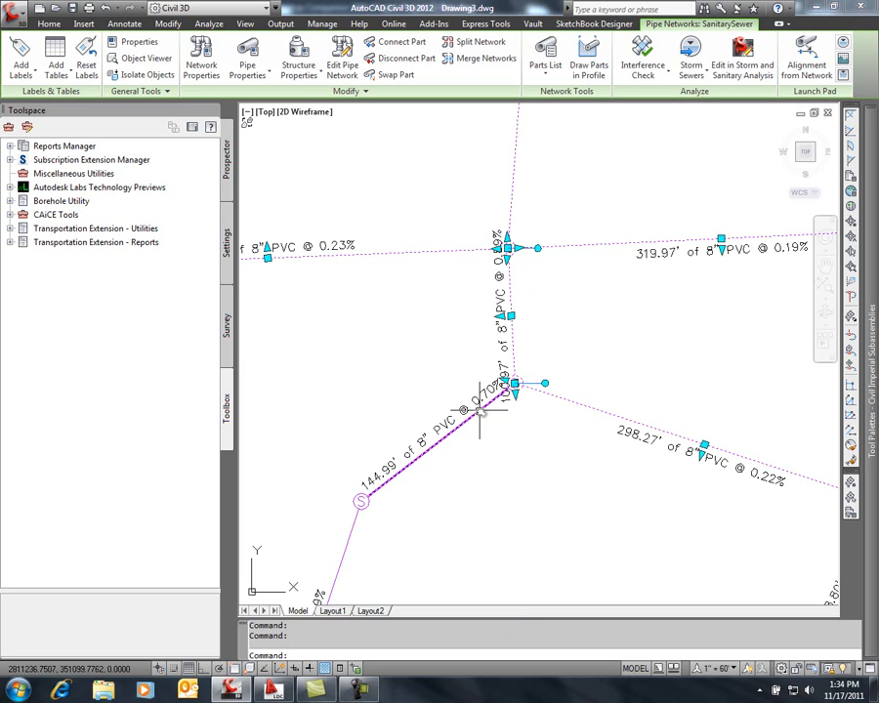
{"action": "left_click", "coordinate": [485, 403]}
{"action": "right_click", "coordinate": [550, 309]}
{"action": "left_click", "coordinate": [594, 460]}
Examine the lower pipe junction in an isometric 3D view, and close the Object Viewer
{"action": "left_click", "coordinate": [587, 170]}
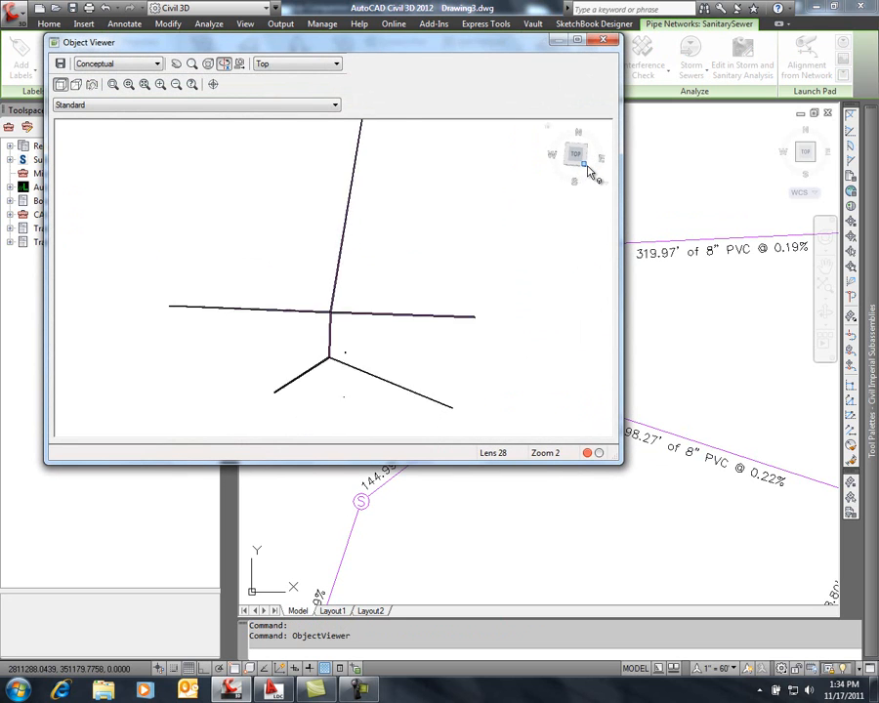
{"action": "scroll", "coordinate": [305, 213], "scroll_direction": "down", "scroll_amount": 4}
{"action": "scroll", "coordinate": [302, 230], "scroll_direction": "up", "scroll_amount": 6}
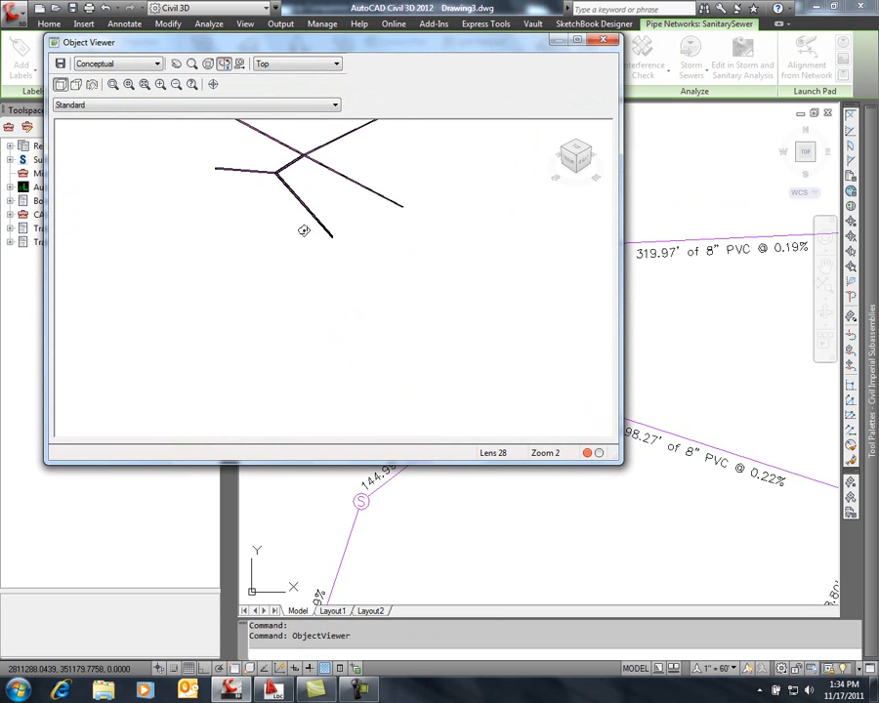
{"action": "middle_click_drag", "start_coordinate": [301, 194], "coordinate": [383, 309]}
{"action": "scroll", "coordinate": [367, 289], "scroll_direction": "up", "scroll_amount": 6}
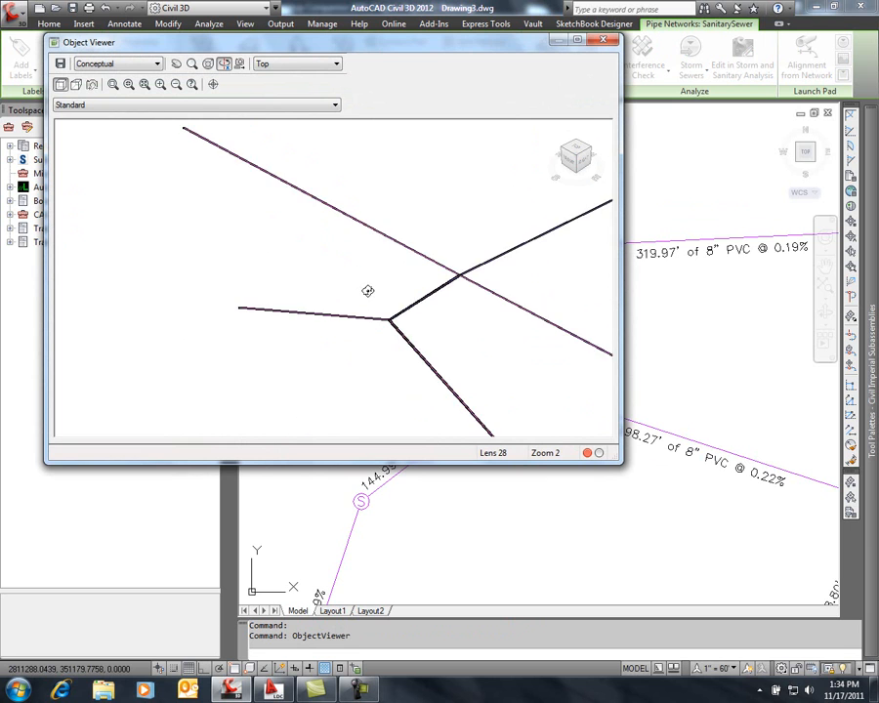
{"action": "middle_click_drag", "start_coordinate": [466, 348], "coordinate": [337, 253]}
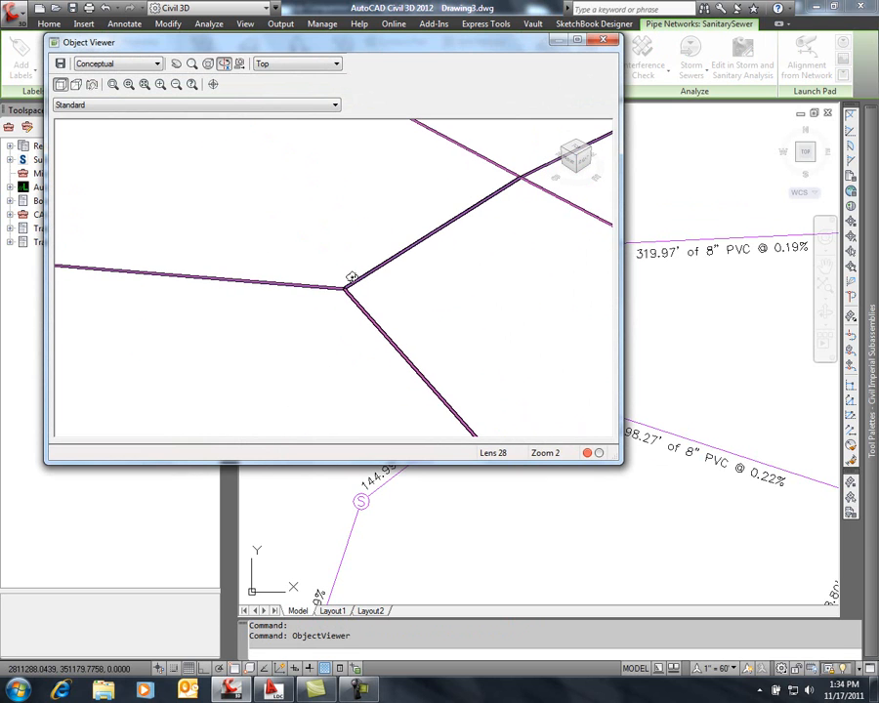
{"action": "scroll", "coordinate": [348, 274], "scroll_direction": "up", "scroll_amount": 6}
{"action": "middle_click_drag", "start_coordinate": [401, 347], "coordinate": [275, 205]}
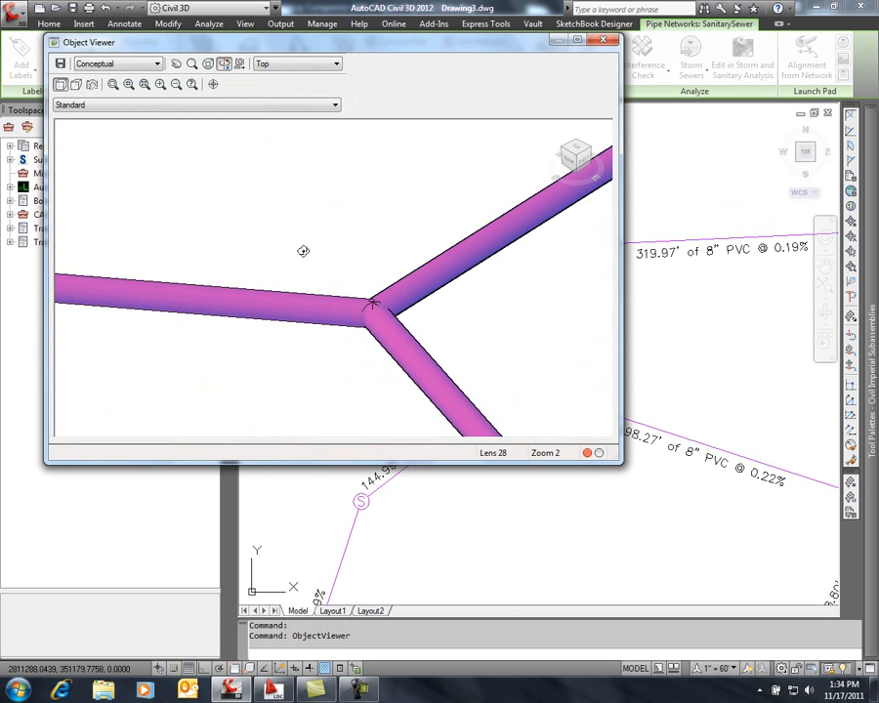
{"action": "left_click", "coordinate": [613, 41]}
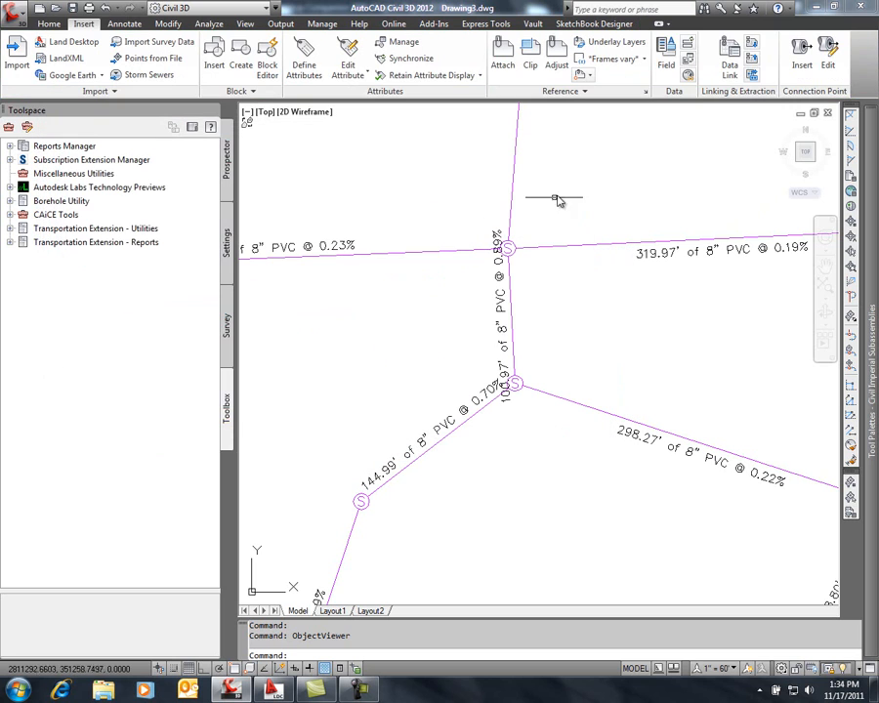
Select the upper manhole with its four connecting pipes and open them in the Object Viewer
{"action": "left_click", "coordinate": [528, 256]}
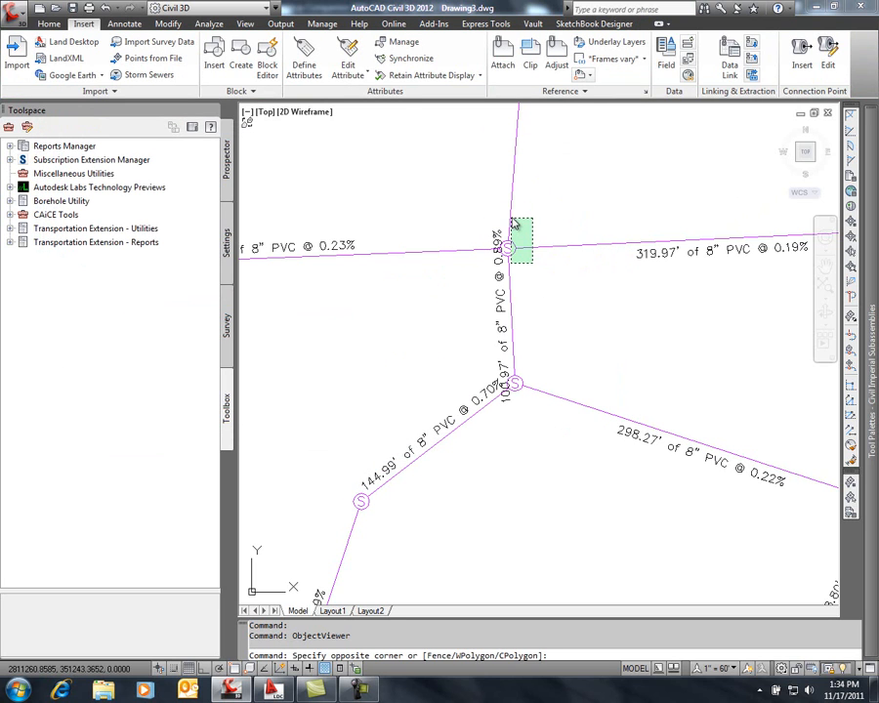
{"action": "left_click", "coordinate": [514, 220]}
{"action": "left_click", "coordinate": [512, 219]}
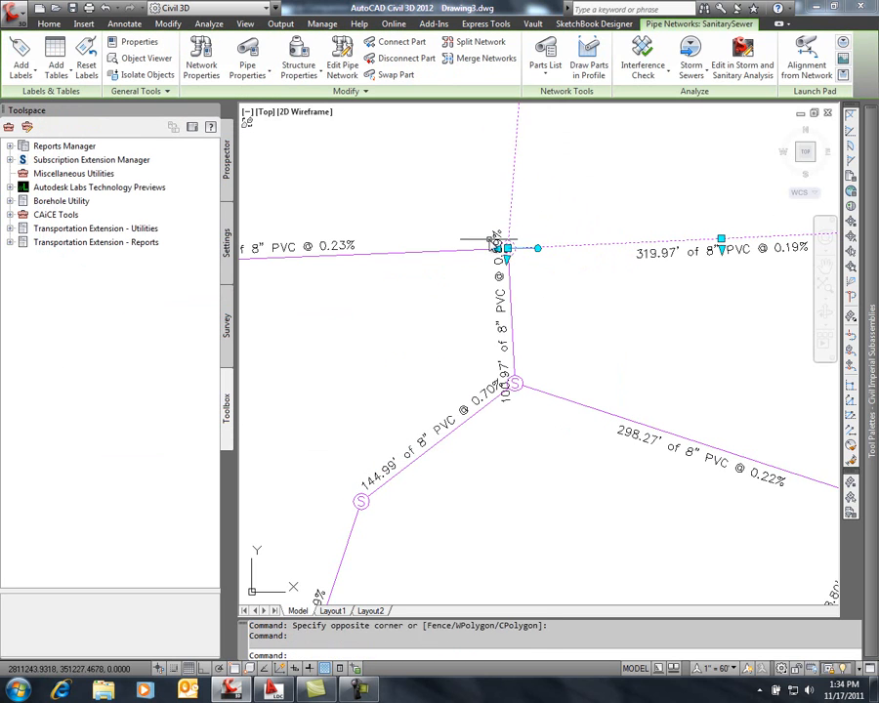
{"action": "left_click", "coordinate": [478, 252]}
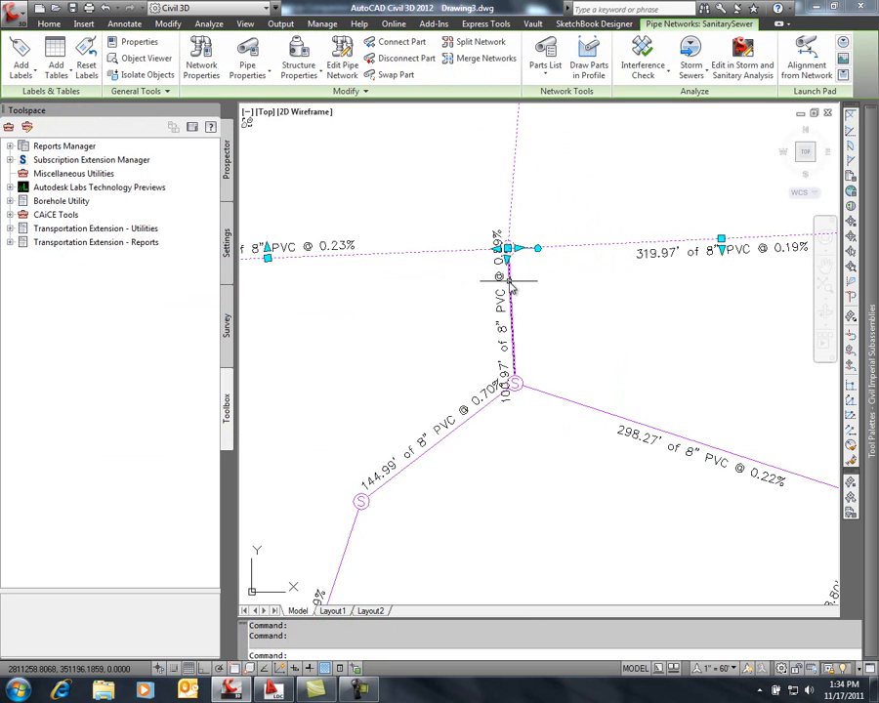
{"action": "left_click", "coordinate": [505, 276]}
{"action": "right_click", "coordinate": [529, 284]}
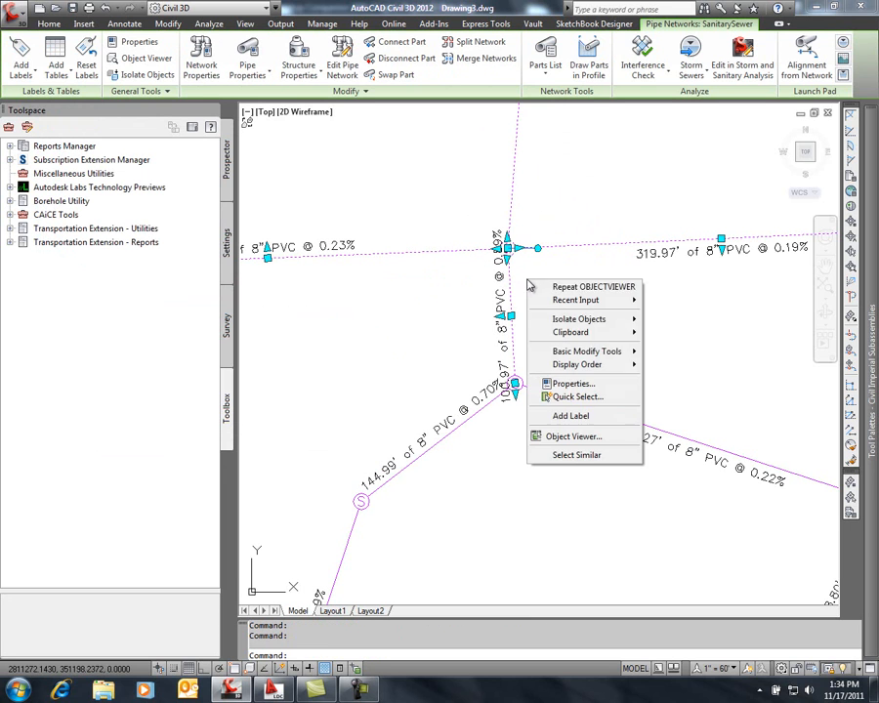
{"action": "left_click", "coordinate": [559, 437]}
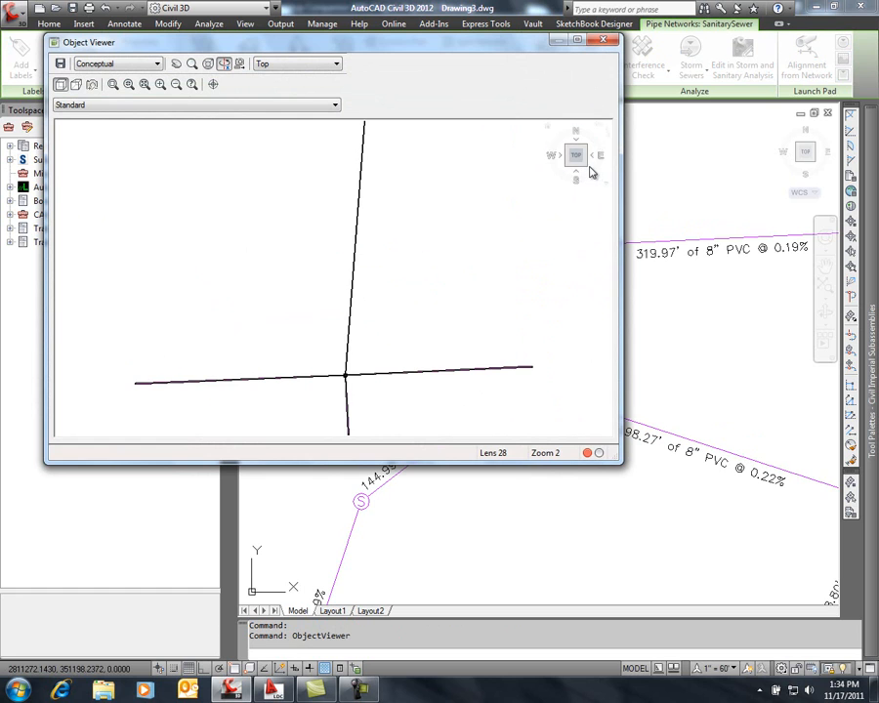
Examine the upper manhole and its pipe connections up close in an isometric 3D view
{"action": "left_click_drag", "start_coordinate": [589, 174], "coordinate": [384, 295]}
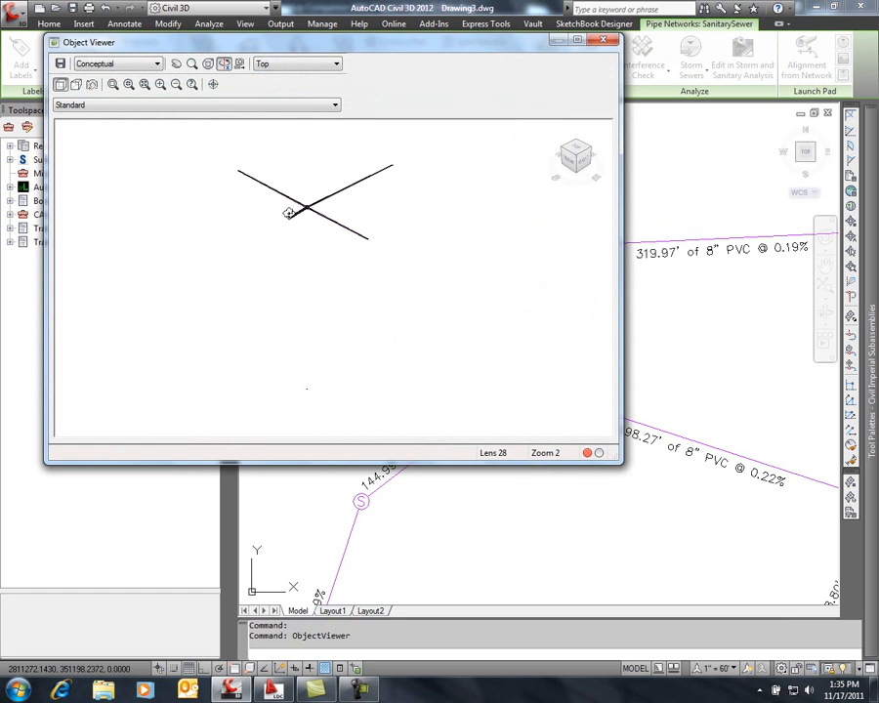
{"action": "scroll", "coordinate": [302, 208], "scroll_direction": "up", "scroll_amount": 2}
{"action": "middle_click_drag", "start_coordinate": [342, 251], "coordinate": [441, 425]}
{"action": "scroll", "coordinate": [369, 245], "scroll_direction": "down", "scroll_amount": 3}
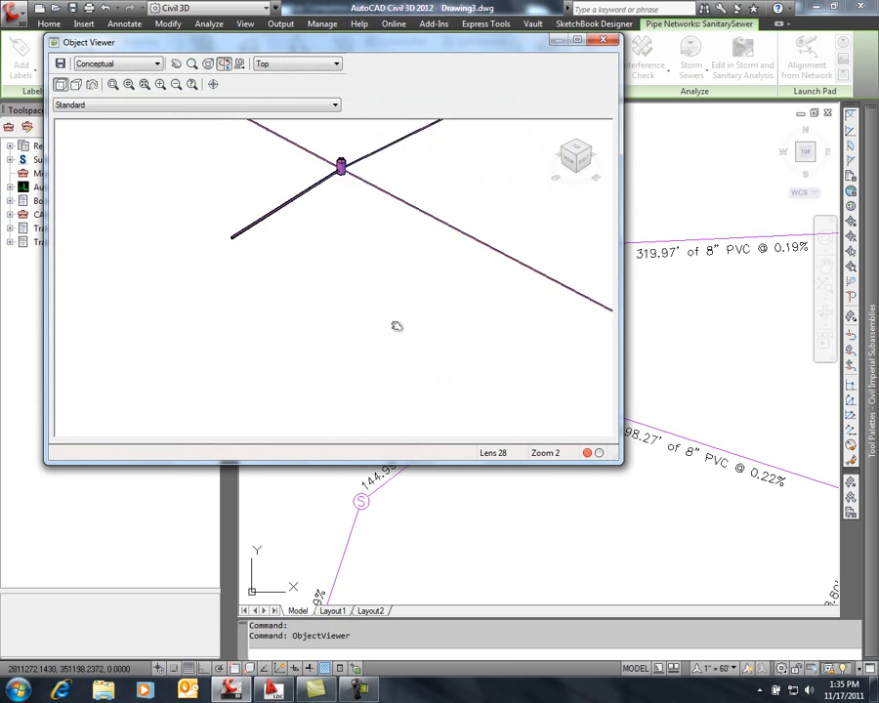
{"action": "scroll", "coordinate": [361, 237], "scroll_direction": "up", "scroll_amount": 3}
{"action": "middle_click_drag", "start_coordinate": [393, 178], "coordinate": [384, 315]}
{"action": "scroll", "coordinate": [403, 293], "scroll_direction": "up", "scroll_amount": 3}
{"action": "middle_click_drag", "start_coordinate": [453, 305], "coordinate": [275, 257]}
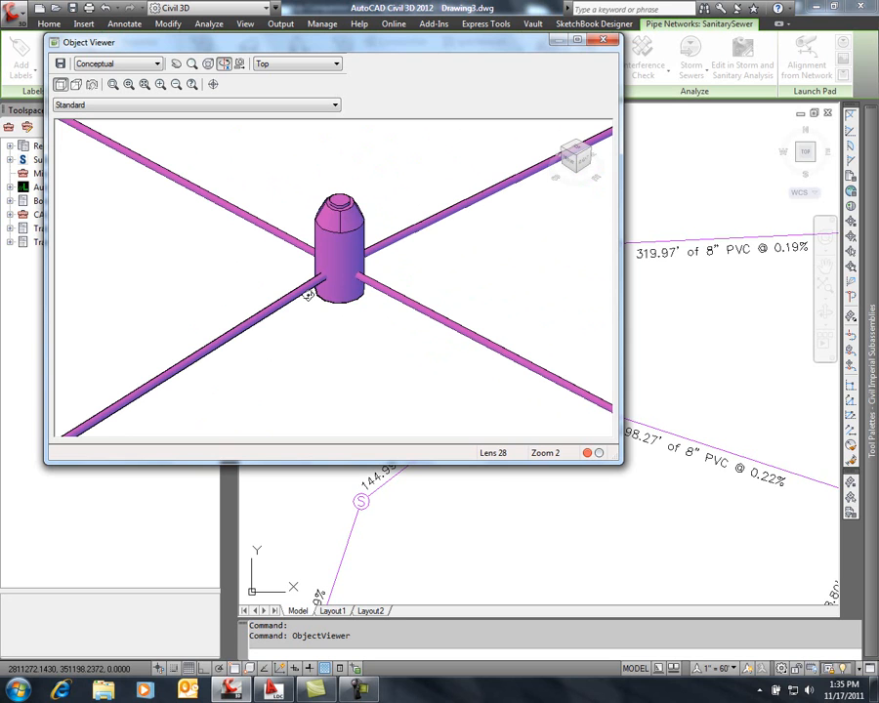
Close the Object Viewer and bring the entire sanitary sewer pipe network into view in the plan drawing
{"action": "left_click", "coordinate": [602, 39]}
{"action": "scroll", "coordinate": [477, 346], "scroll_direction": "down", "scroll_amount": 5}
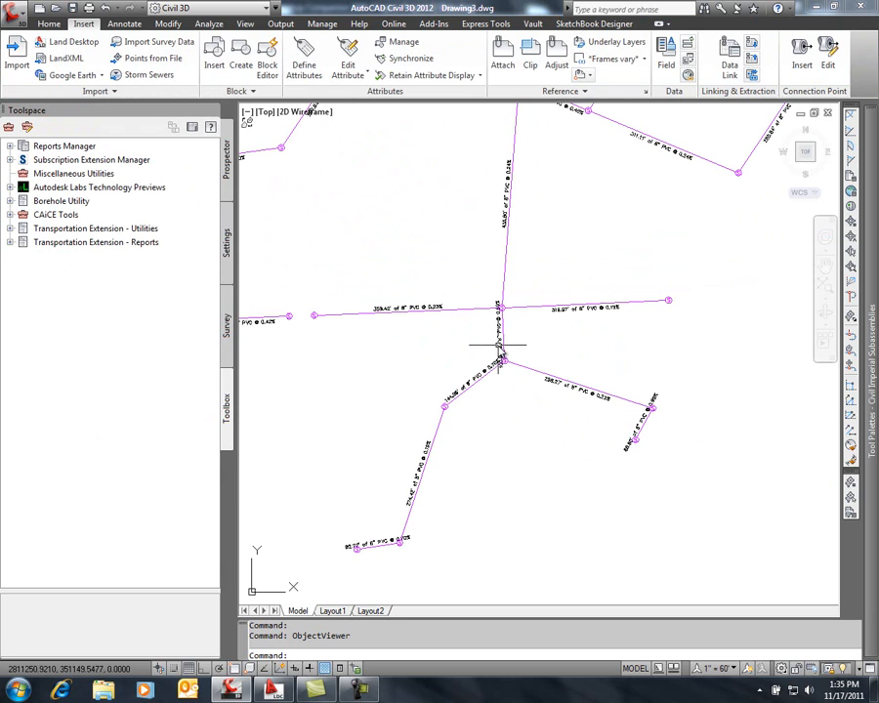
{"action": "mouse_move", "coordinate": [416, 245]}
{"action": "middle_mouse_down"}
{"action": "mouse_move", "coordinate": [485, 370]}
{"action": "mouse_move", "coordinate": [473, 439]}
{"action": "middle_mouse_up"}
{"action": "scroll", "coordinate": [484, 369], "scroll_direction": "down", "scroll_amount": 4}
{"action": "scroll", "coordinate": [484, 369], "scroll_direction": "up", "scroll_amount": 1}
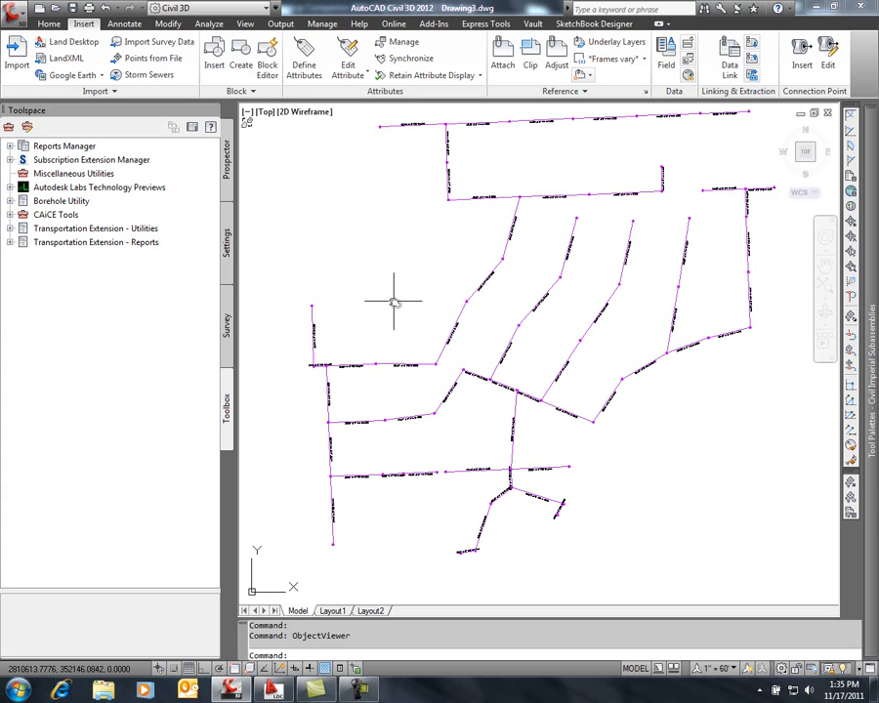
Export the pipe network drawing to AutoCAD 2007 DWG format as PipeData.dwg on the Desktop
{"action": "left_click", "coordinate": [19, 16]}
{"action": "mouse_move", "coordinate": [63, 206]}
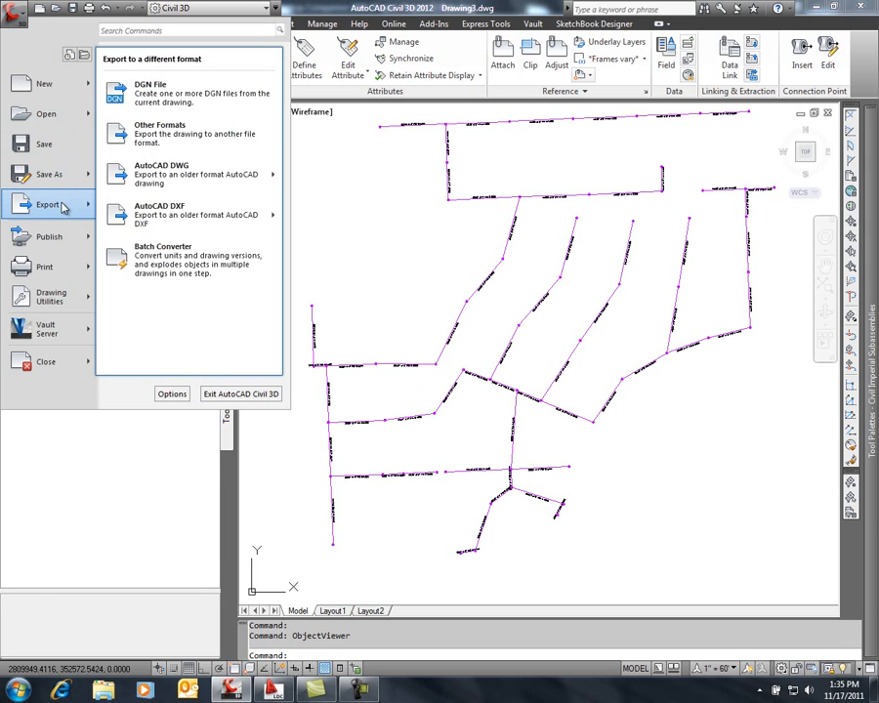
{"action": "mouse_move", "coordinate": [180, 176]}
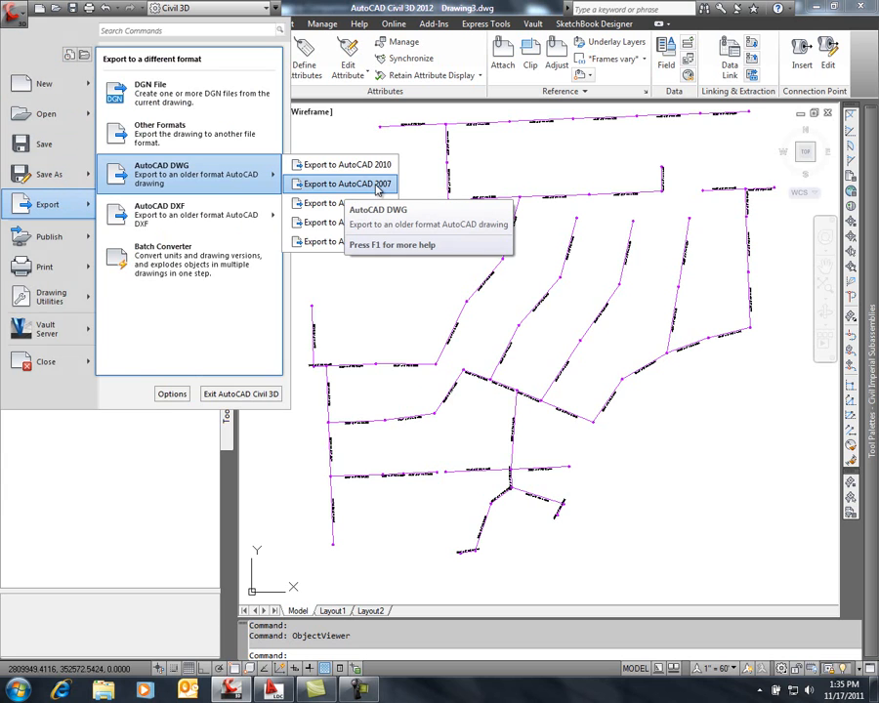
{"action": "left_click", "coordinate": [378, 185]}
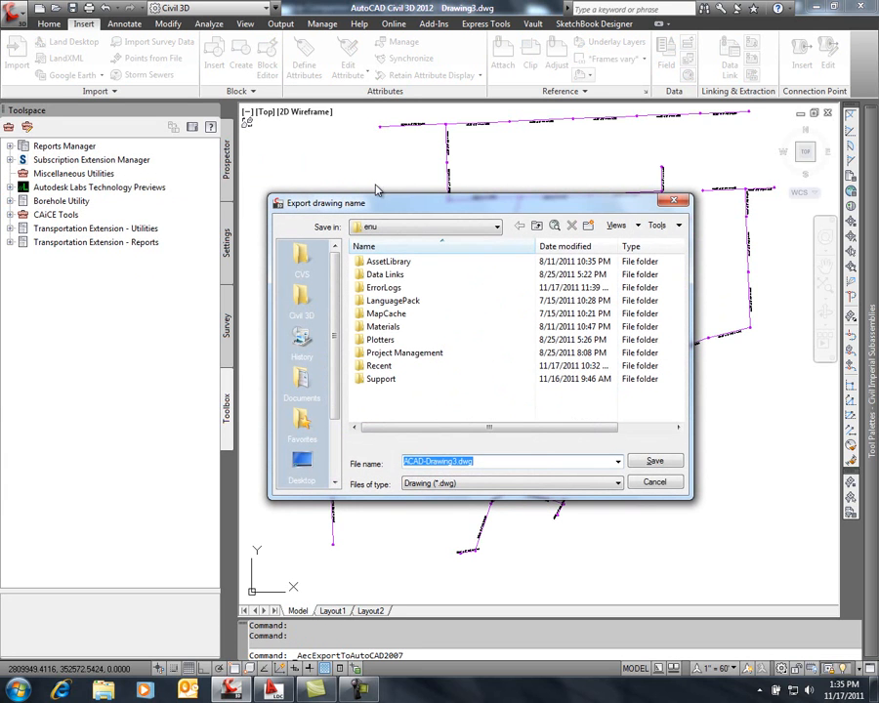
{"action": "left_click", "coordinate": [309, 464]}
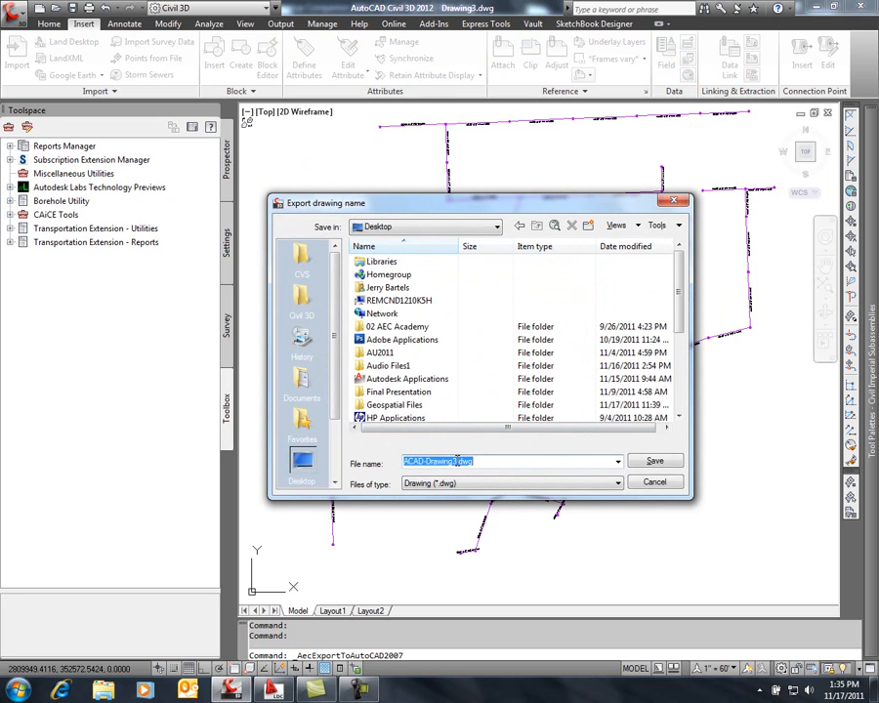
{"action": "left_click_drag", "start_coordinate": [456, 461], "coordinate": [371, 477]}
{"action": "type", "text": "PipeData"}
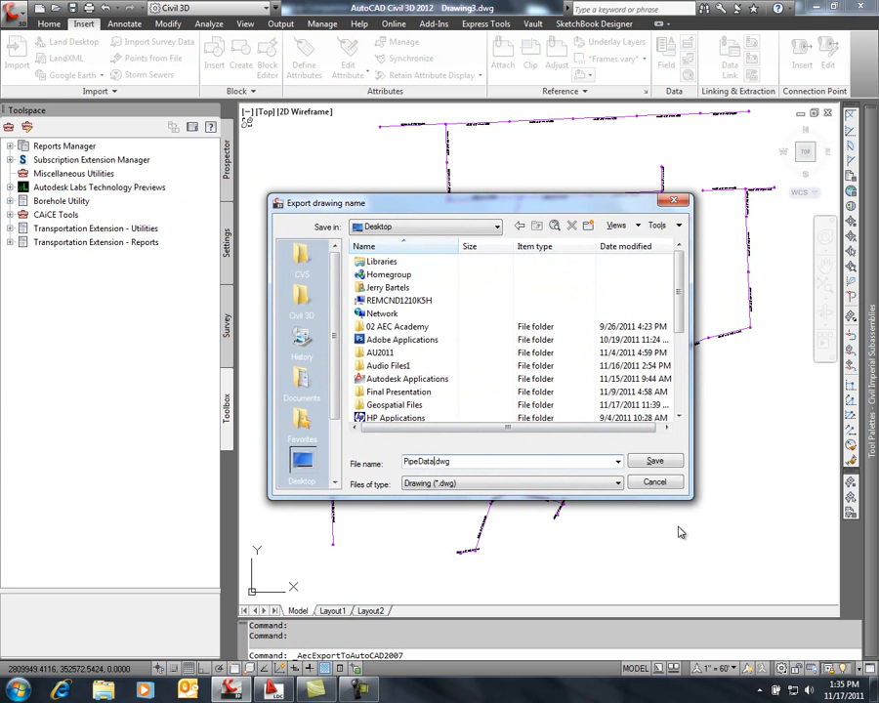
{"action": "left_click", "coordinate": [650, 460]}
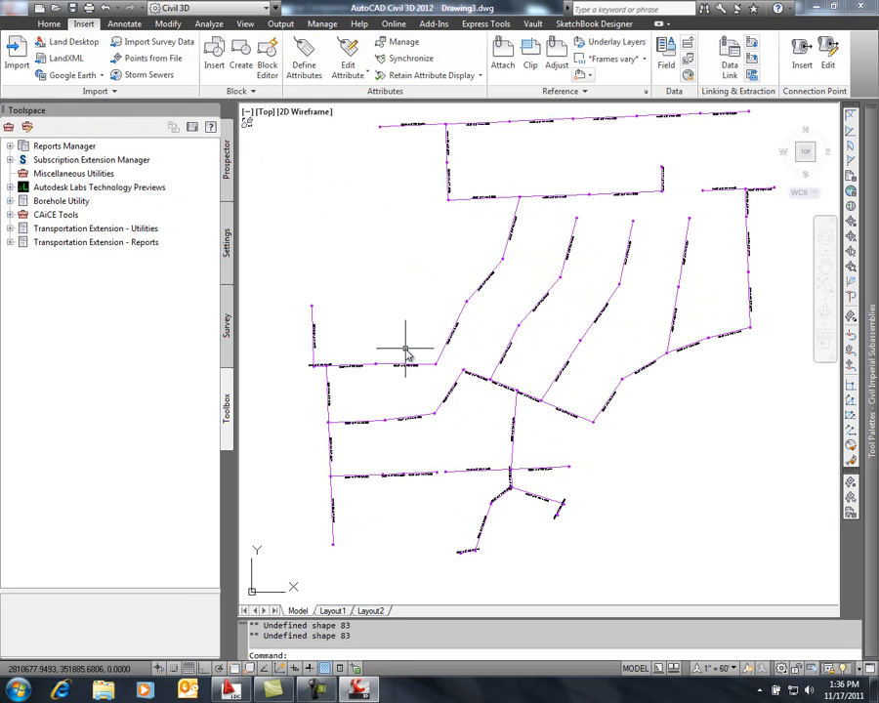
Switch to Land Desktop Companion 2009 and insert PipeData.dwg from the Desktop at 0,0,0 with scale 1 and no rotation, exploded
{"action": "left_click", "coordinate": [232, 690]}
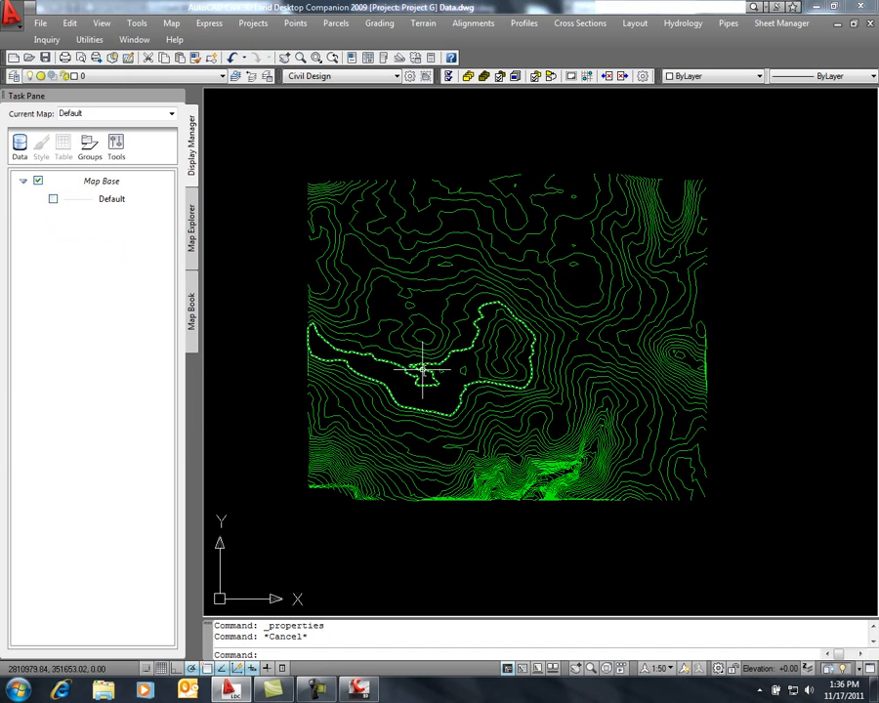
{"action": "type", "text": "insert"}
{"action": "key", "text": "Return"}
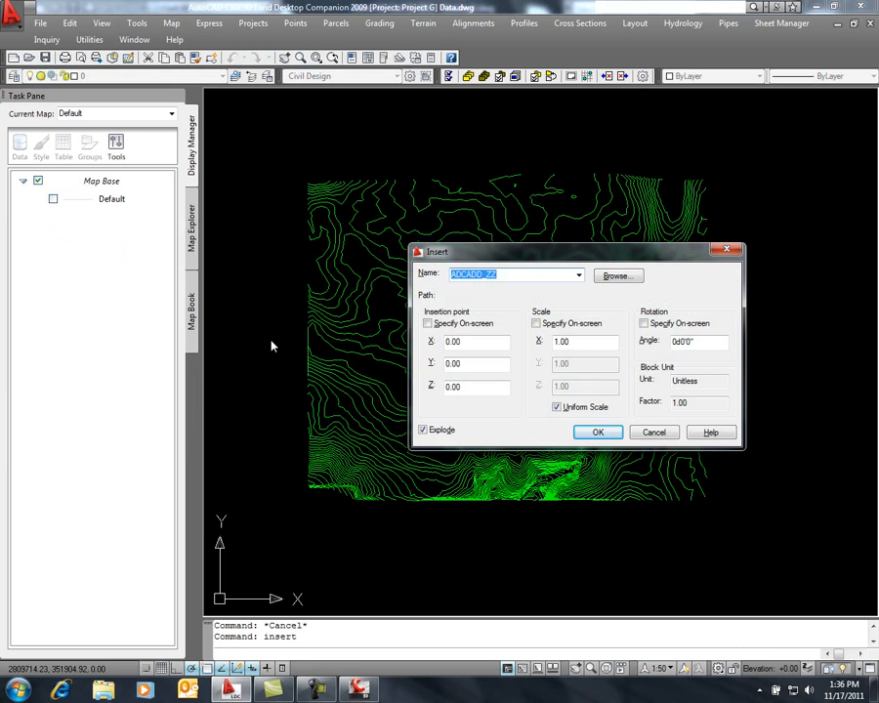
{"action": "left_click", "coordinate": [609, 278]}
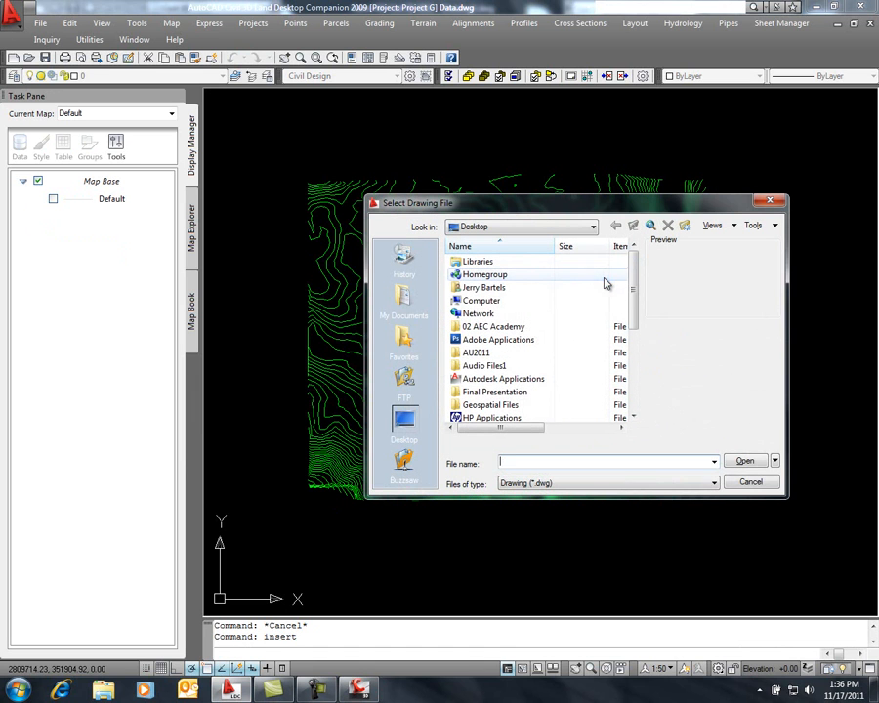
{"action": "left_click_drag", "start_coordinate": [634, 300], "coordinate": [645, 383]}
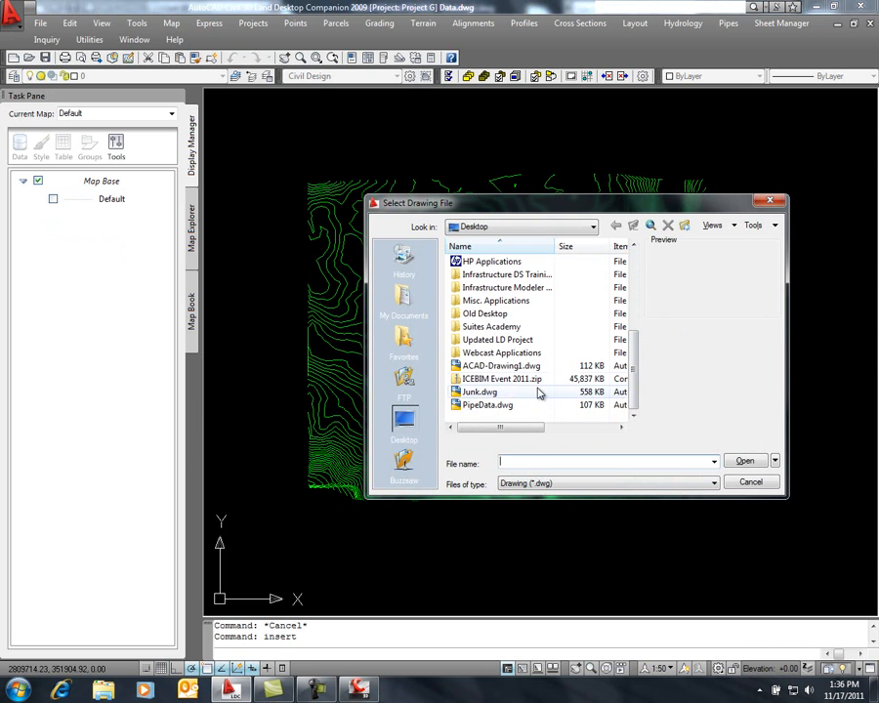
{"action": "left_click", "coordinate": [489, 405]}
{"action": "left_click", "coordinate": [746, 461]}
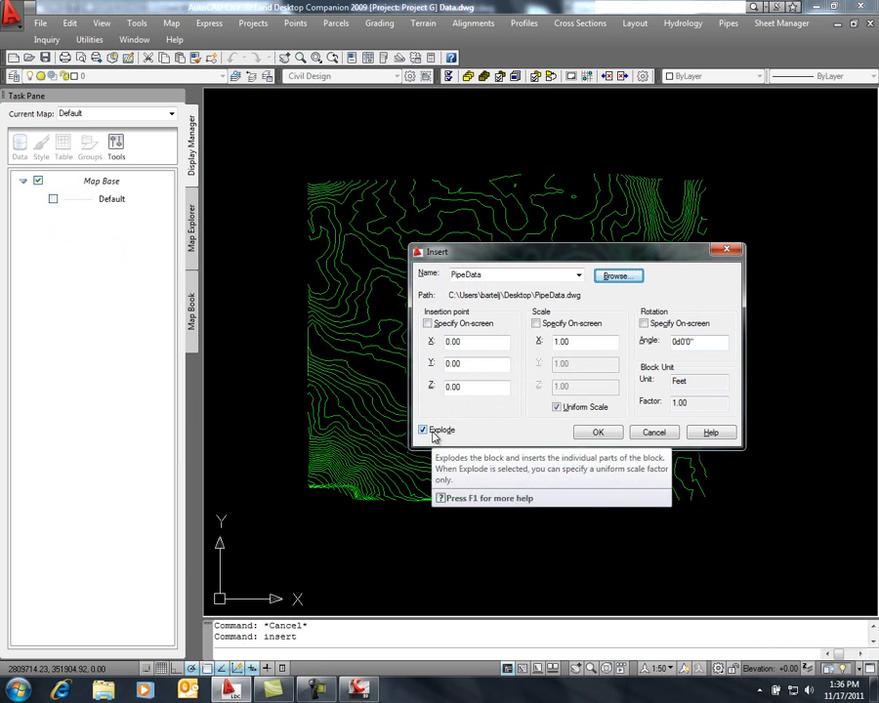
{"action": "left_click", "coordinate": [599, 432]}
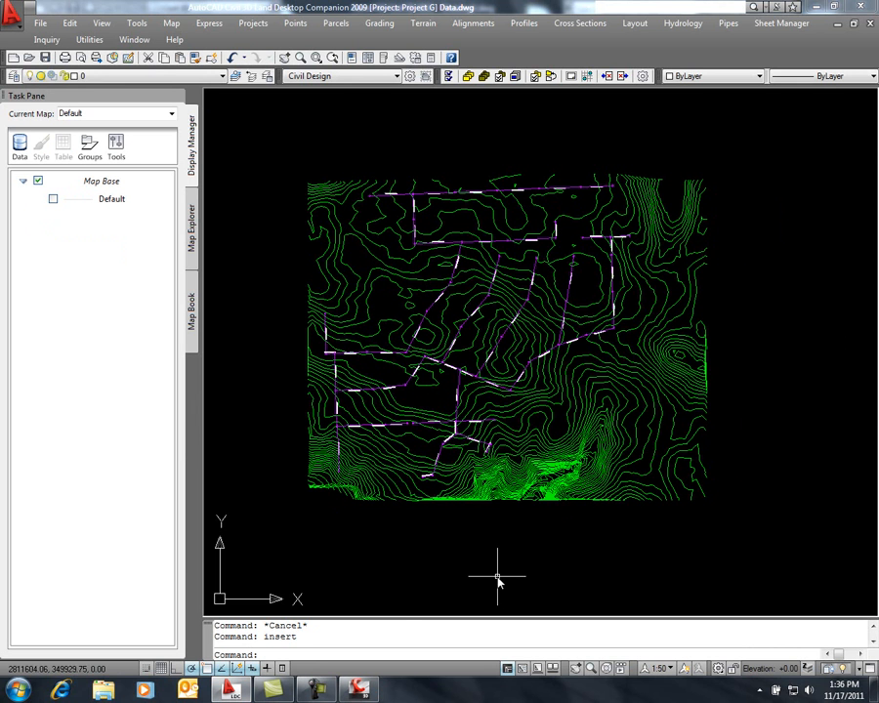
Examine the inserted sewer pipes, manholes and pipe labels against the contours, both close up and across the whole site
{"action": "scroll", "coordinate": [466, 356], "scroll_direction": "up", "scroll_amount": 10}
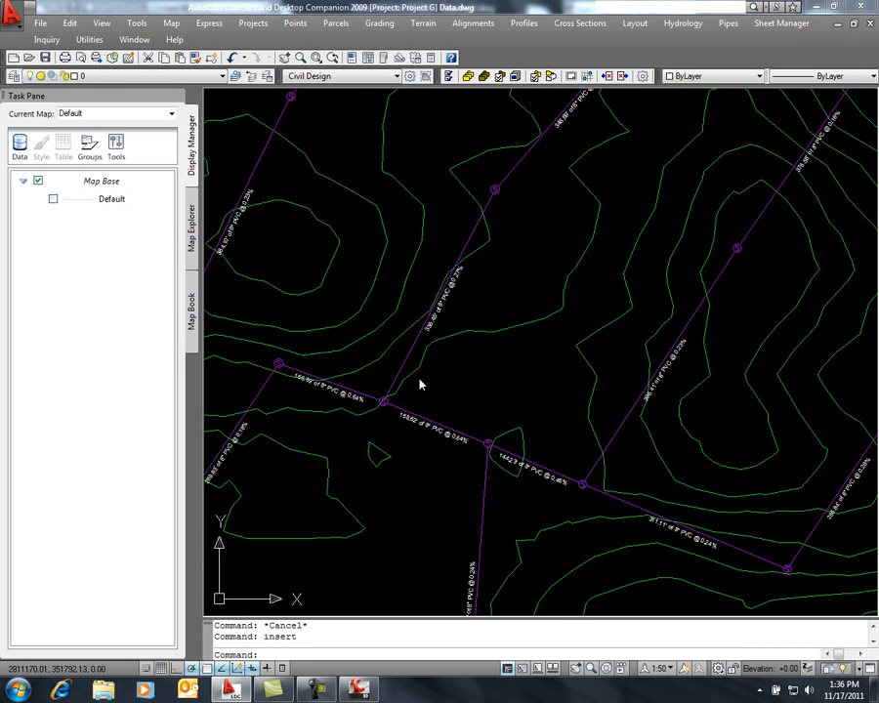
{"action": "middle_click_drag", "start_coordinate": [540, 403], "coordinate": [459, 503]}
{"action": "middle_click_drag", "start_coordinate": [636, 195], "coordinate": [479, 508]}
{"action": "middle_click_drag", "start_coordinate": [542, 293], "coordinate": [459, 521]}
{"action": "scroll", "coordinate": [496, 450], "scroll_direction": "down", "scroll_amount": 3}
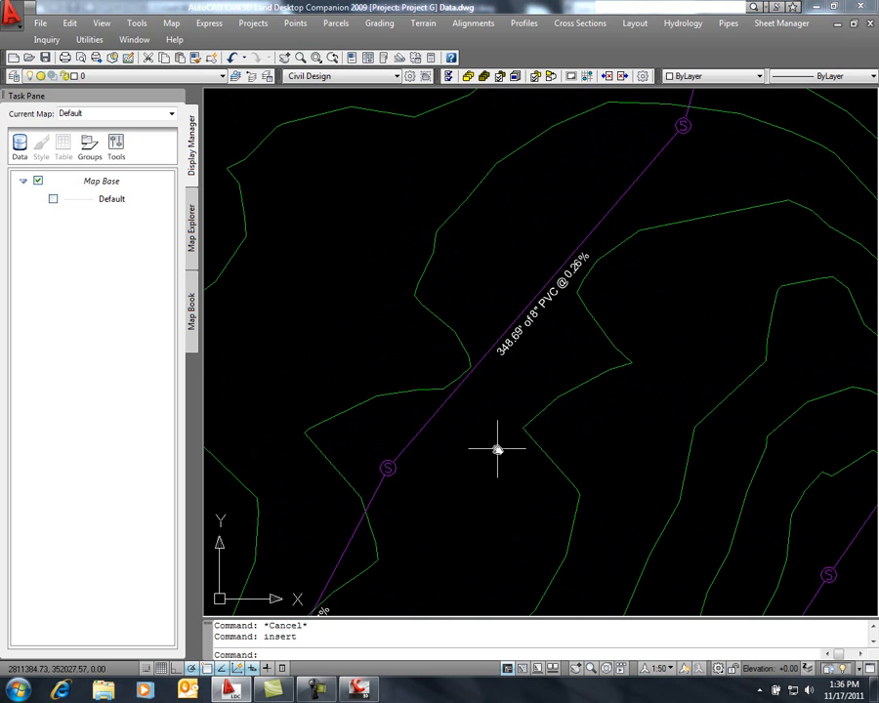
{"action": "scroll", "coordinate": [497, 450], "scroll_direction": "down", "scroll_amount": 2}
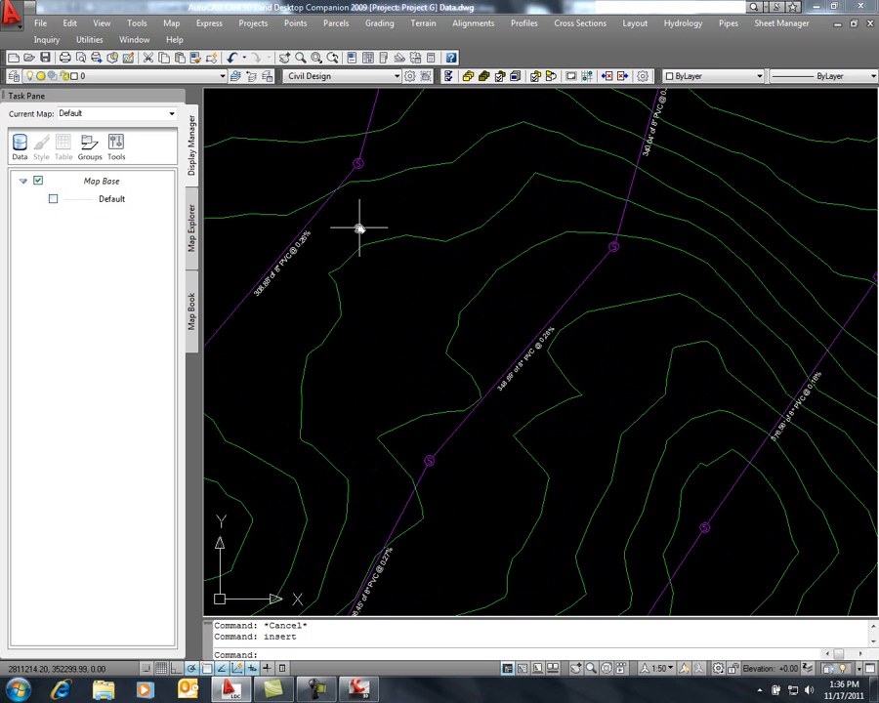
{"action": "scroll", "coordinate": [374, 236], "scroll_direction": "down", "scroll_amount": 3}
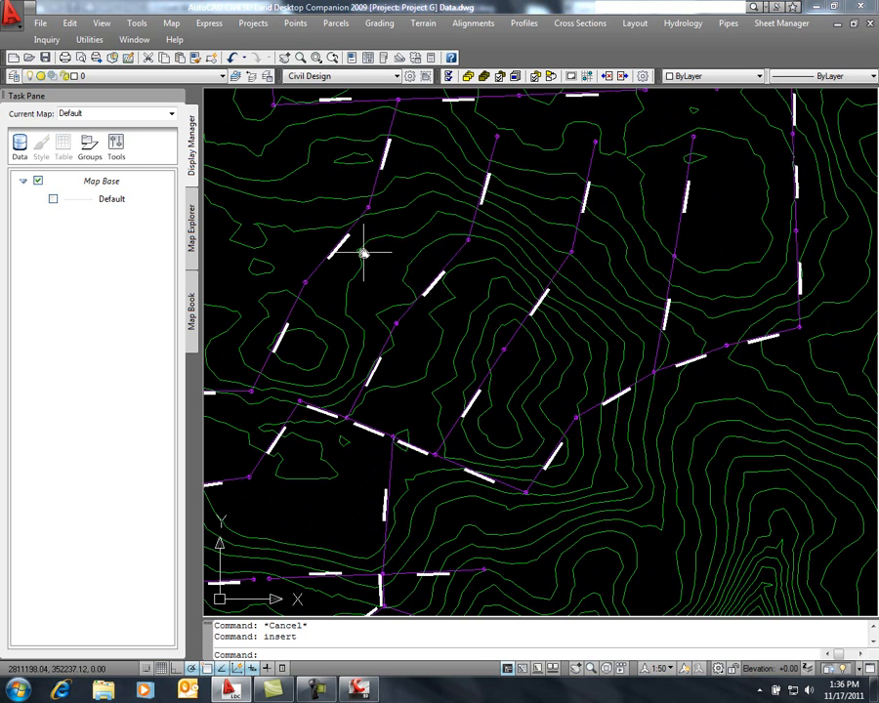
{"action": "middle_click_drag", "start_coordinate": [402, 203], "coordinate": [432, 358]}
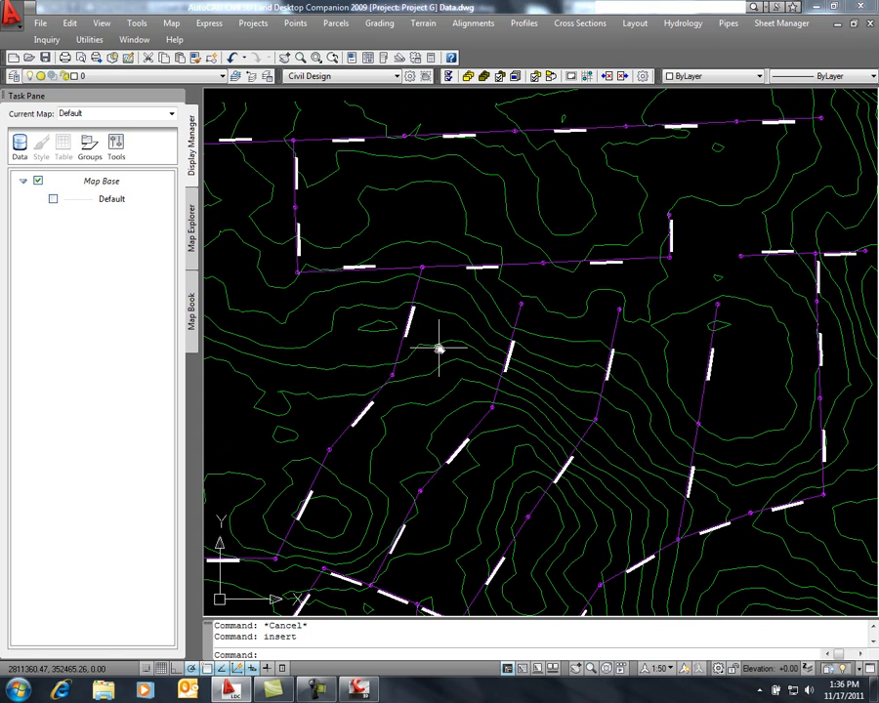
{"action": "scroll", "coordinate": [438, 348], "scroll_direction": "down", "scroll_amount": 5}
{"action": "middle_click_drag", "start_coordinate": [428, 377], "coordinate": [440, 304]}
{"action": "scroll", "coordinate": [440, 304], "scroll_direction": "up", "scroll_amount": 3}
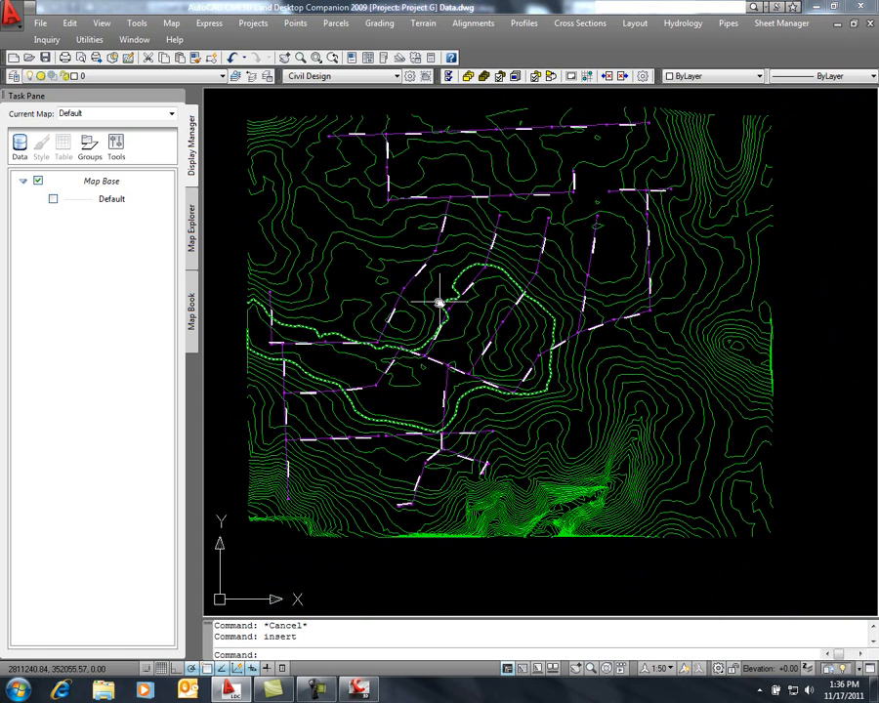
{"action": "mouse_move", "coordinate": [448, 311]}
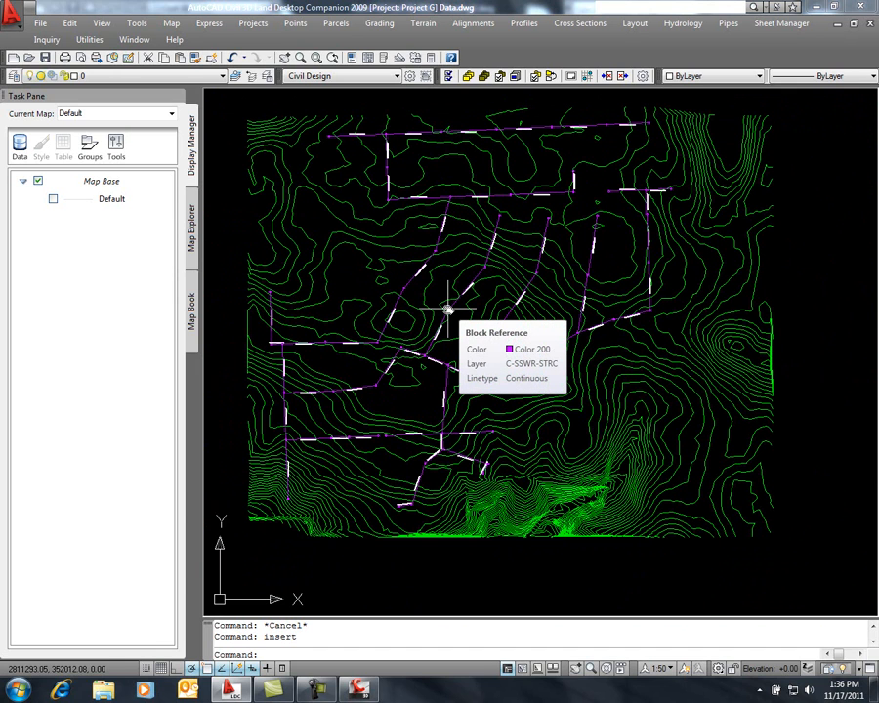